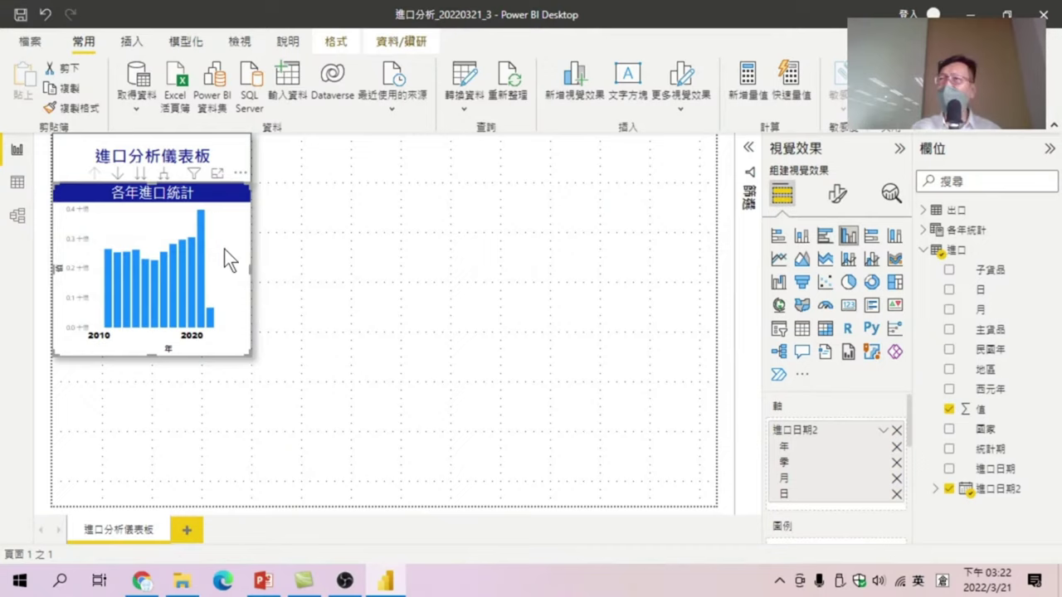
- Filter the yearly import chart to 進口日期2 - 年 less than 2022 and enlarge the chart
click(748, 151)
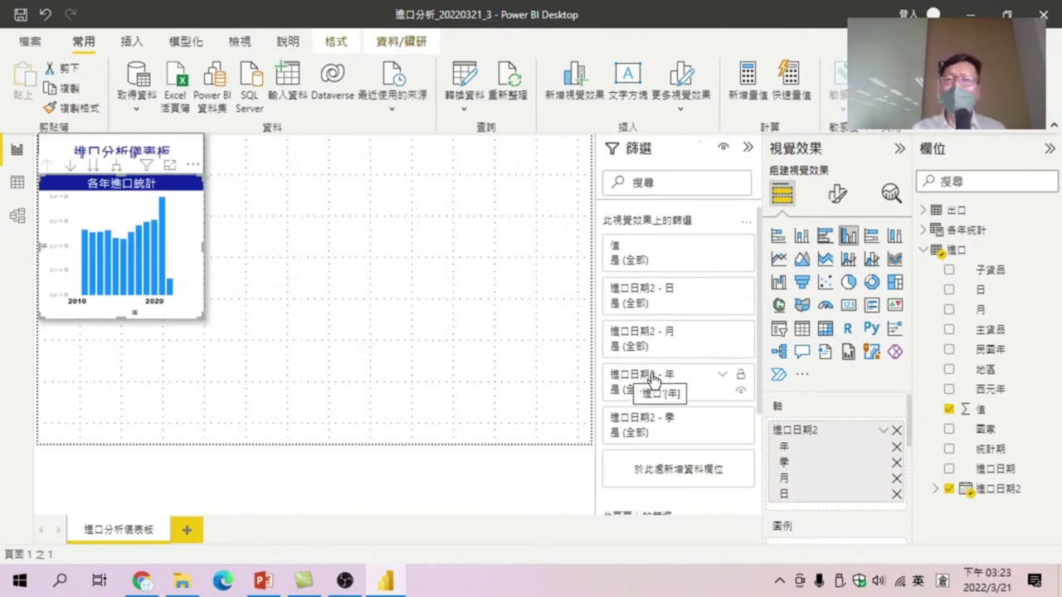
click(721, 375)
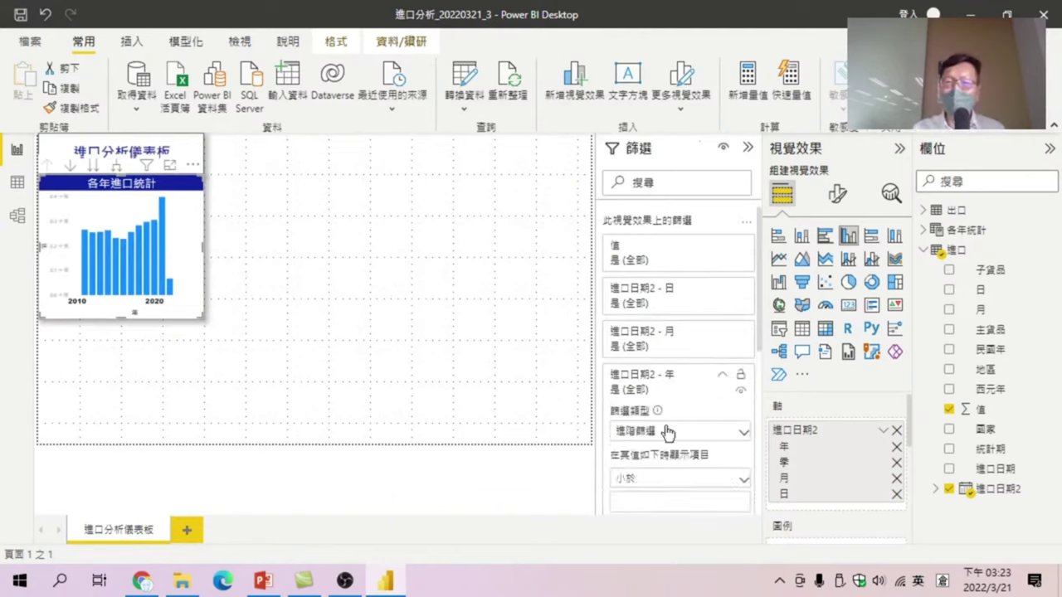
click(645, 496)
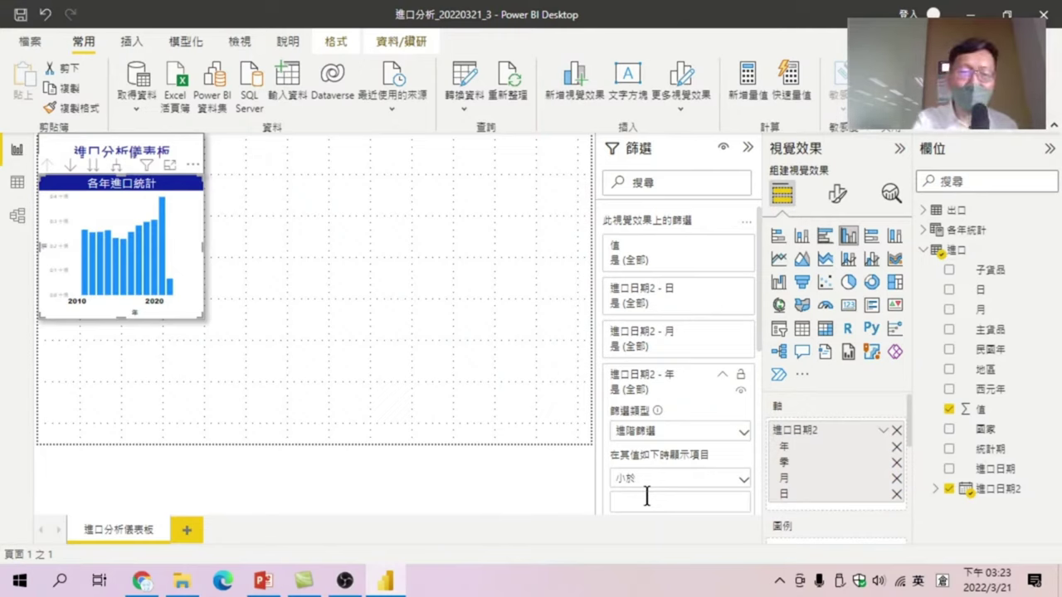
text(2022)
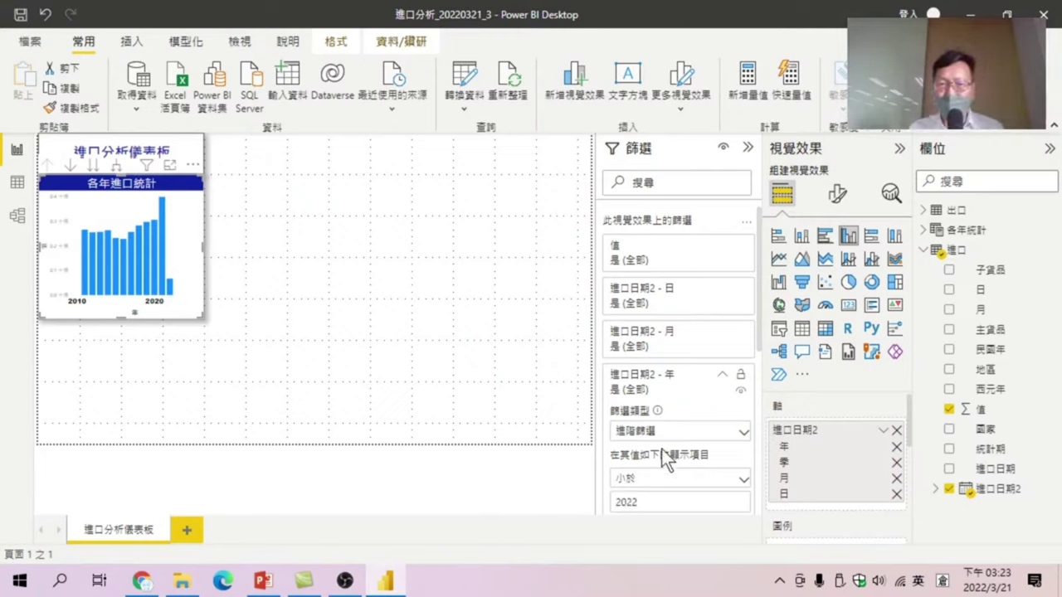
scroll(671, 461, down, 2)
click(728, 489)
mouse_move(202, 318)
mouse_down()
mouse_move(278, 325)
mouse_move(462, 444)
mouse_up()
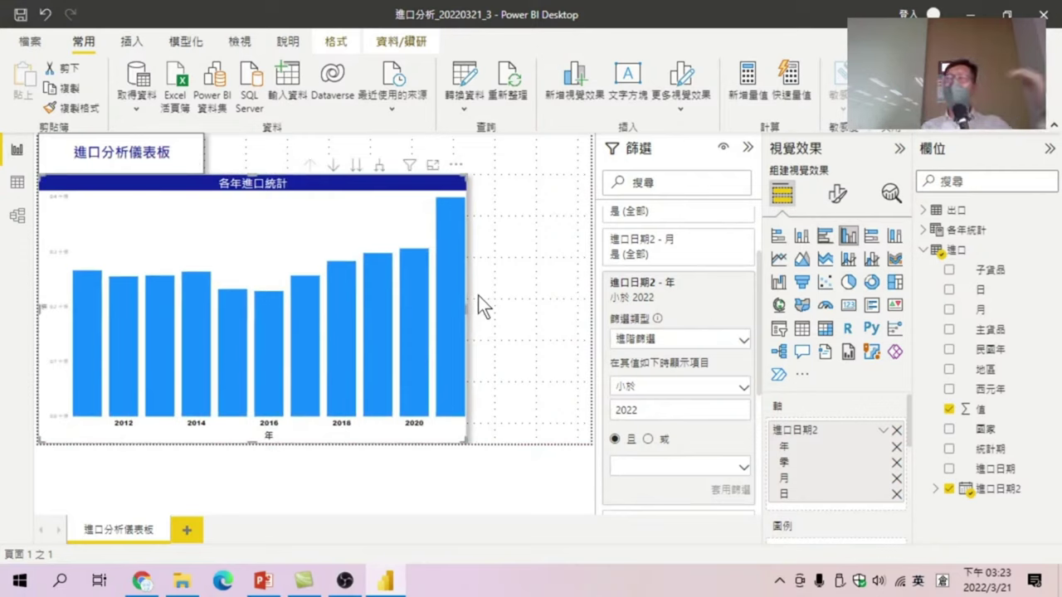
scroll(714, 249, down, 1)
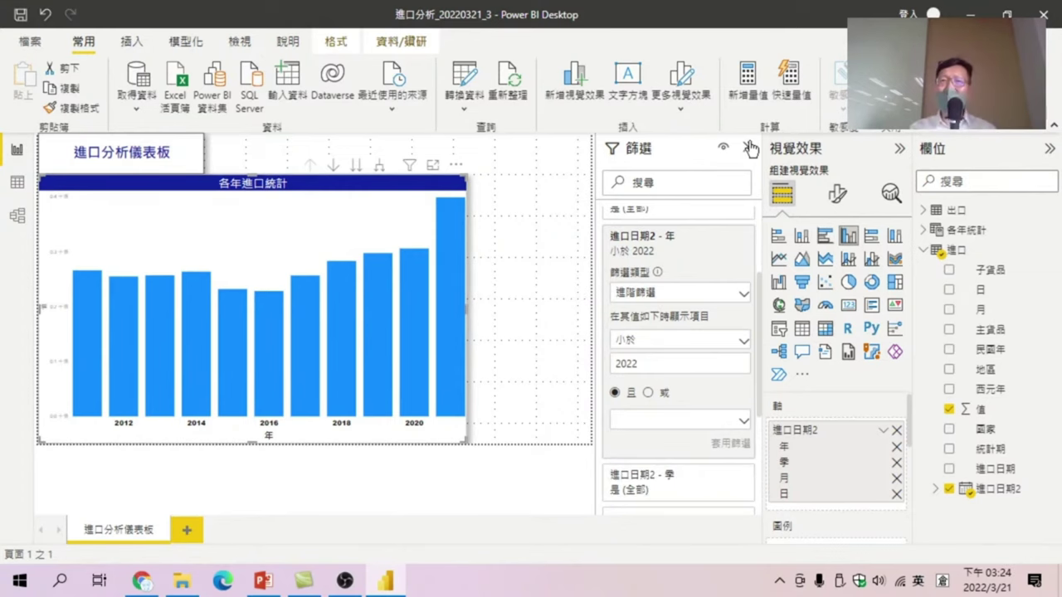
- Add 平均線 1, a dashed average line on the 值 series, to the yearly import chart
click(750, 148)
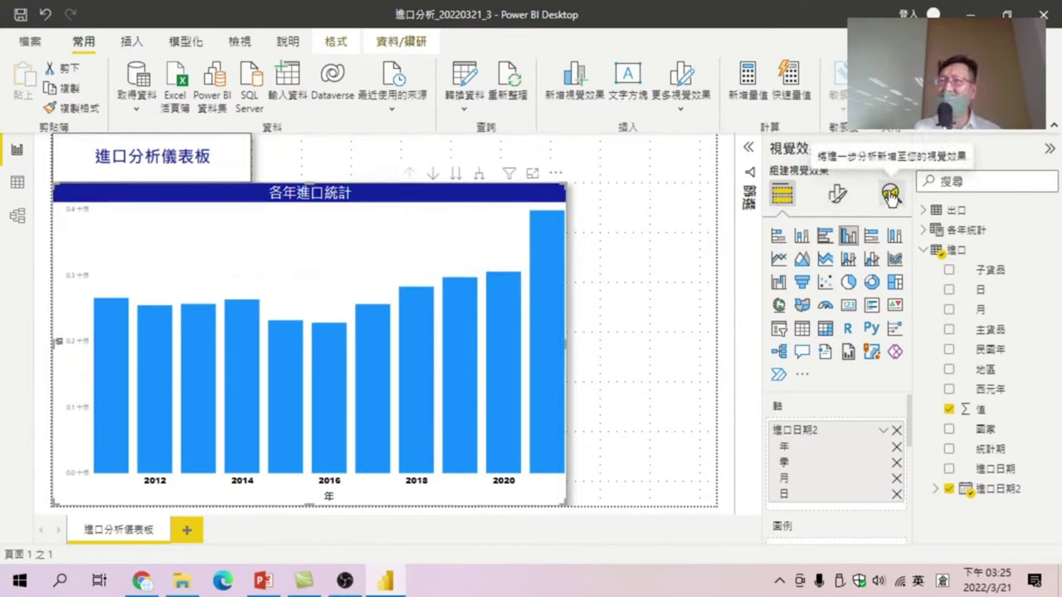
click(890, 196)
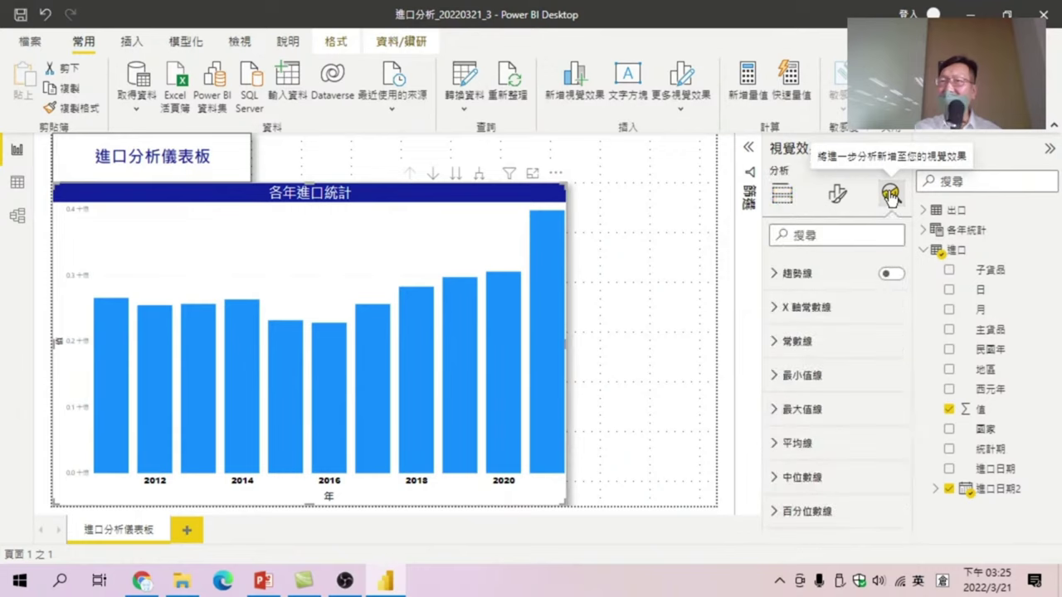
click(778, 444)
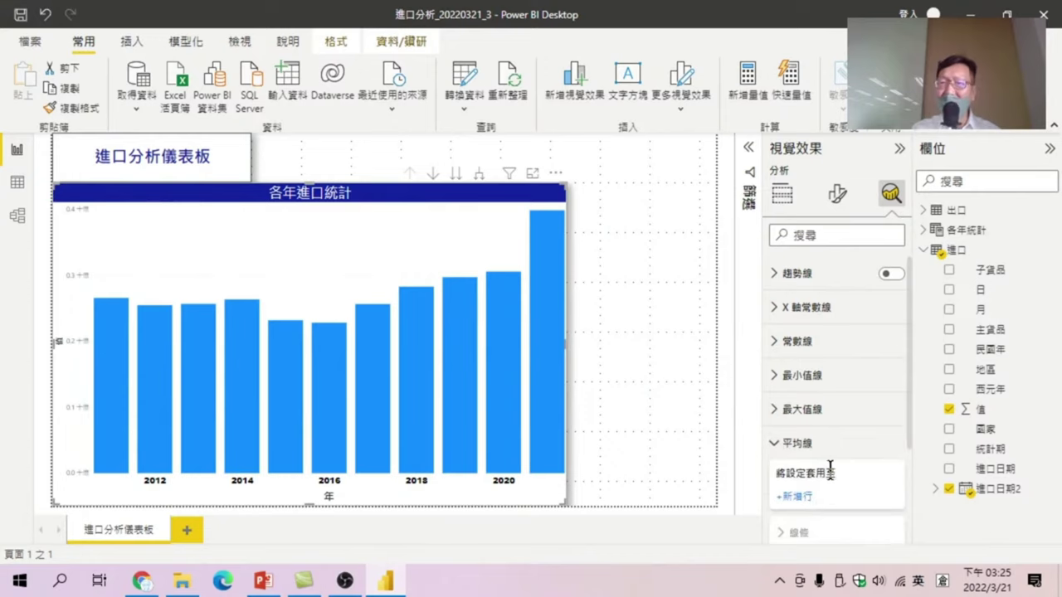
scroll(829, 474, down, 1)
scroll(829, 473, down, 1)
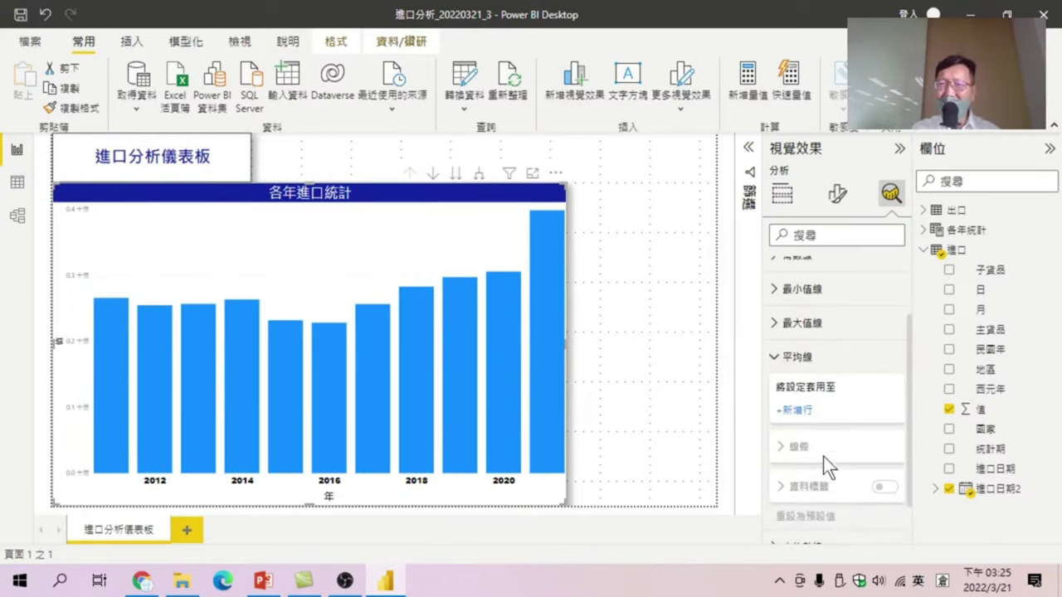
click(801, 413)
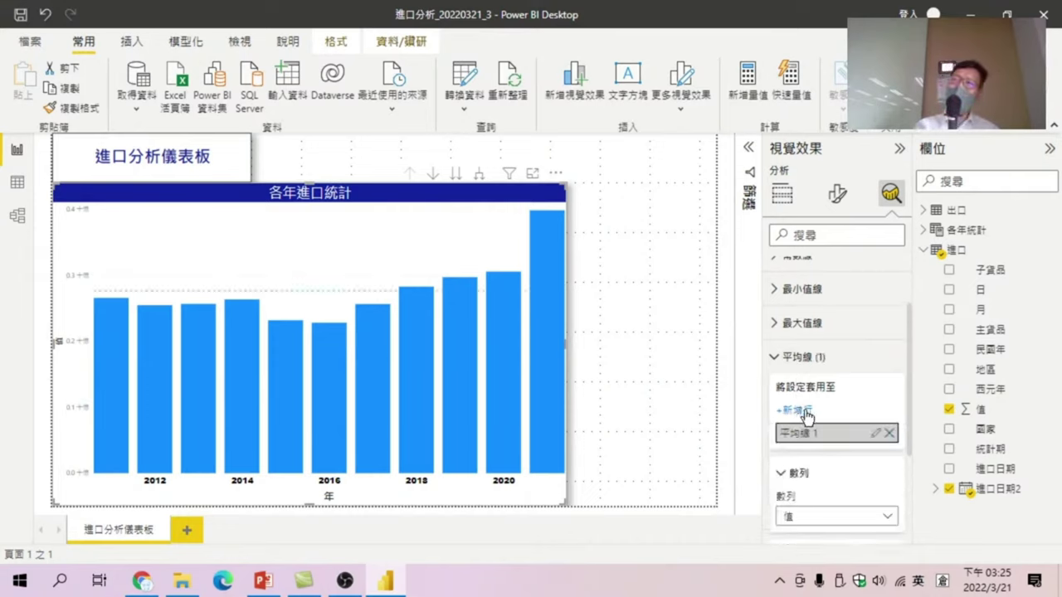
scroll(818, 427, down, 2)
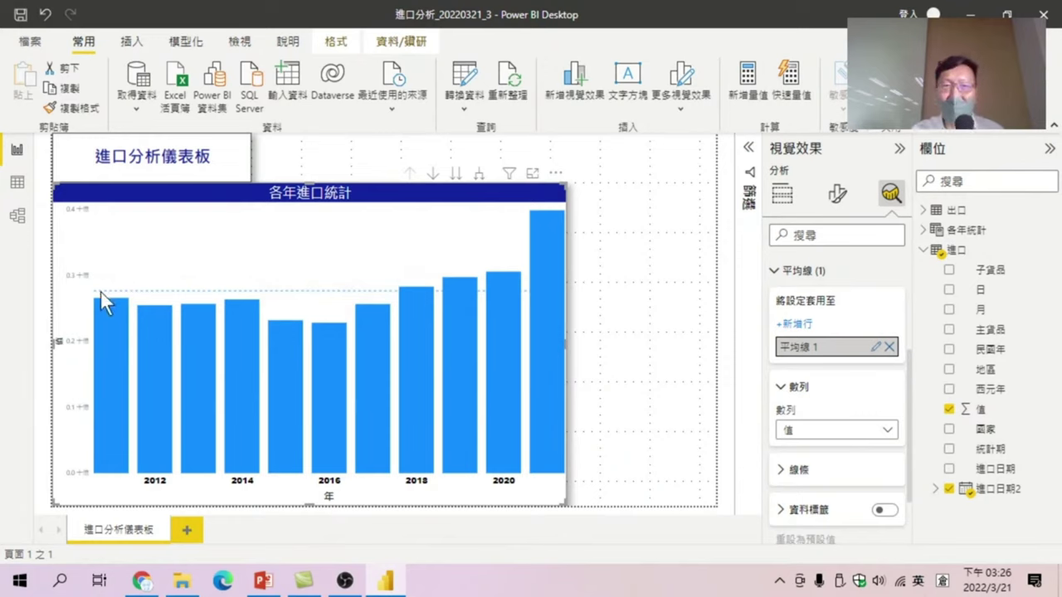
- Style the average line red at 0% transparency with a solid (實線) style
click(796, 469)
click(811, 469)
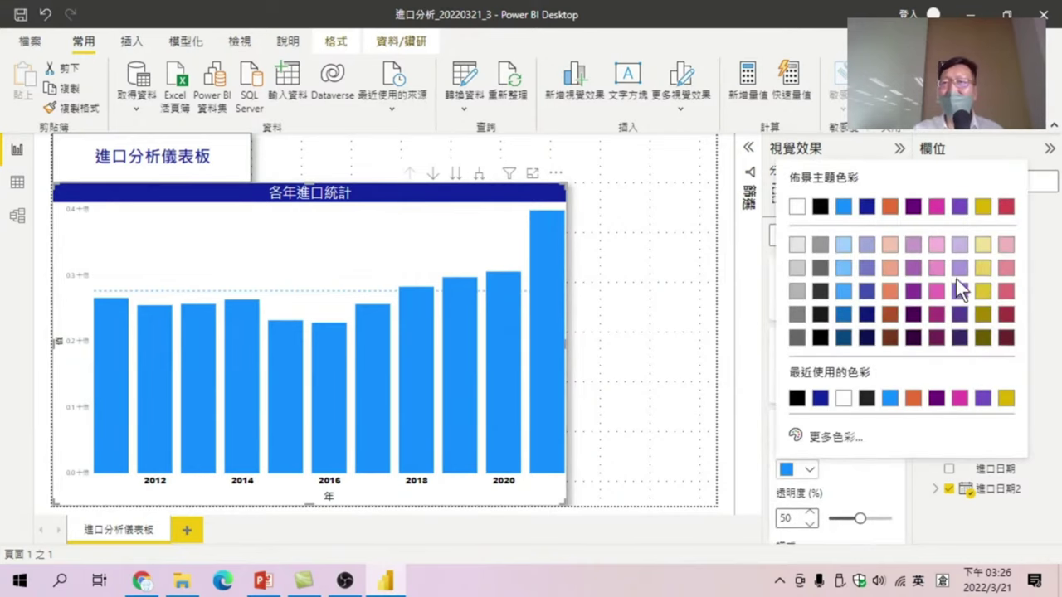
click(1003, 209)
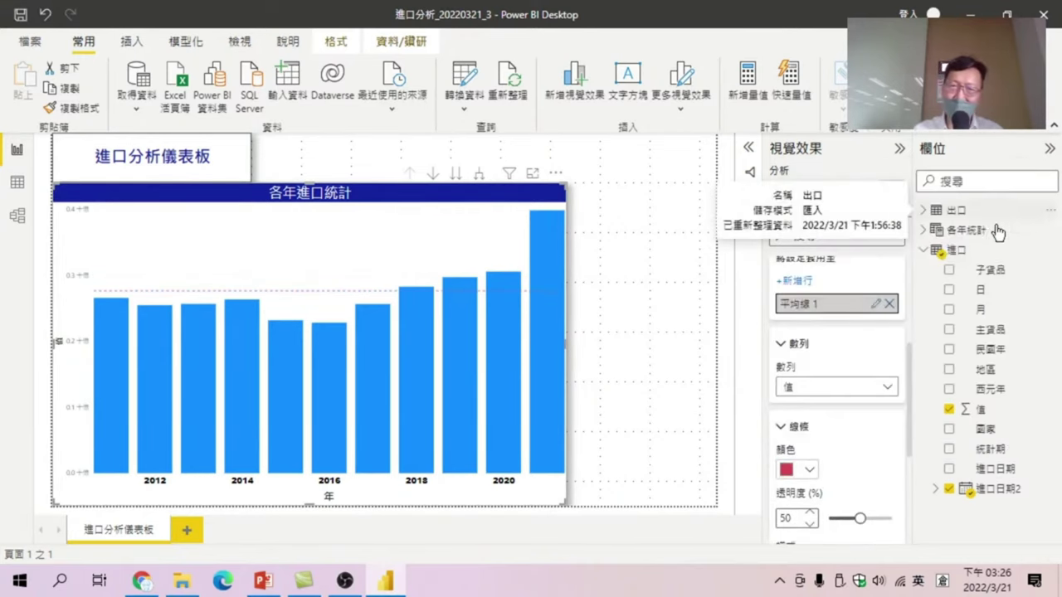
scroll(857, 463, down, 3)
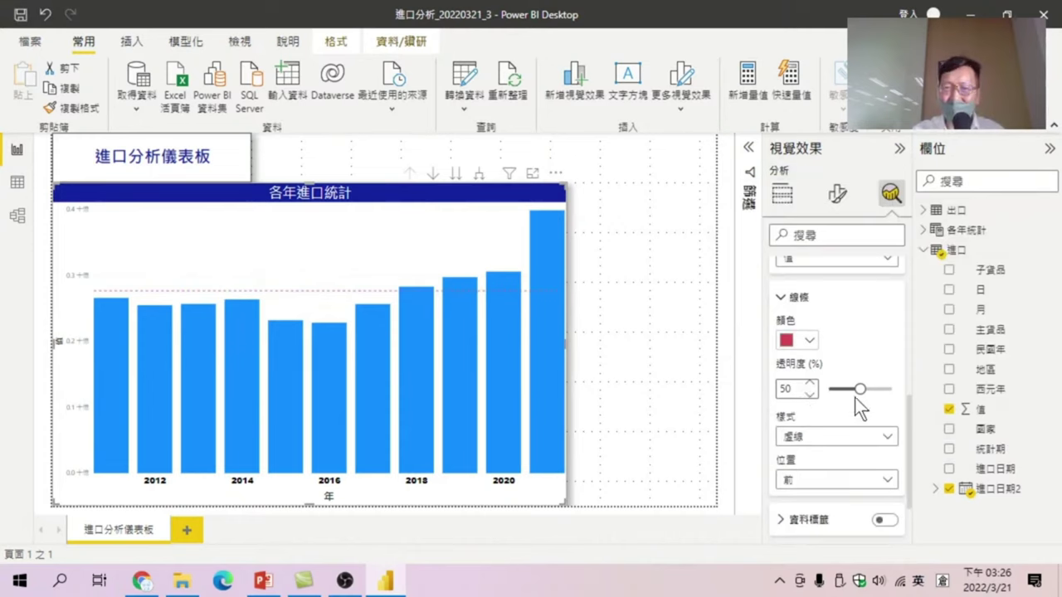
drag(861, 390, 828, 389)
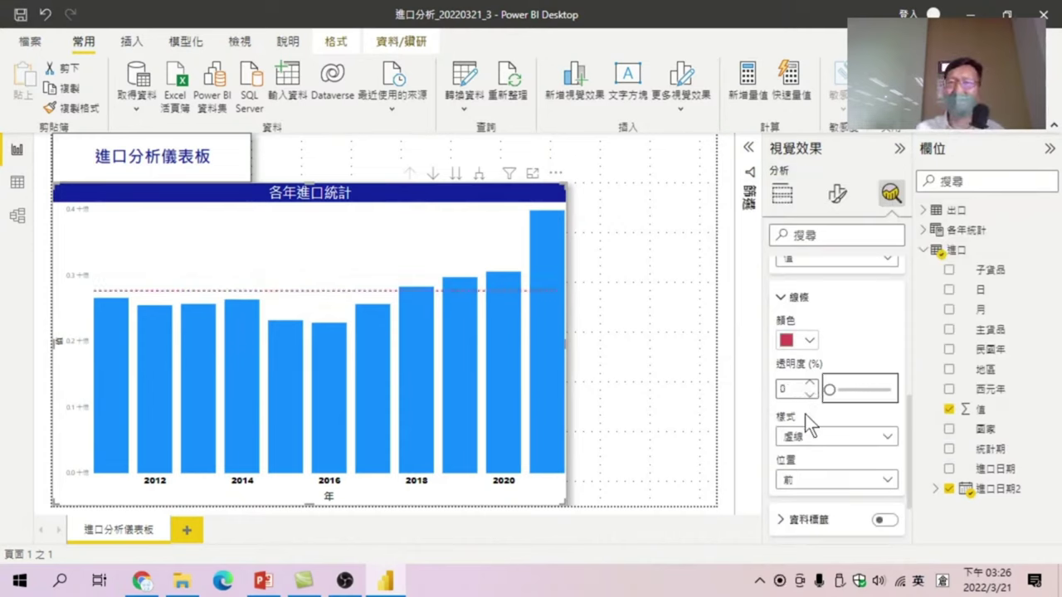
click(804, 437)
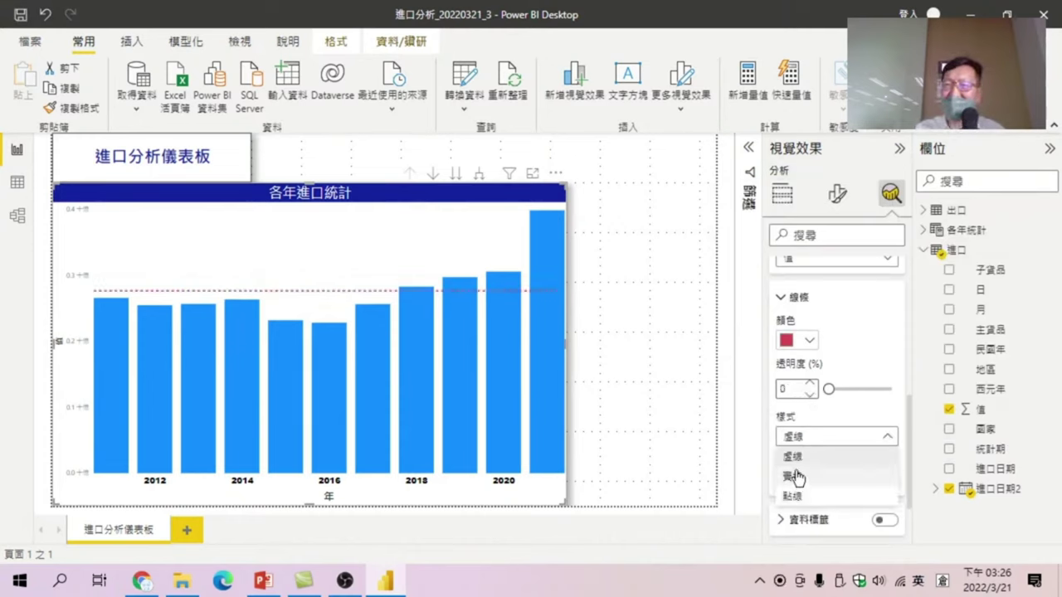
click(794, 477)
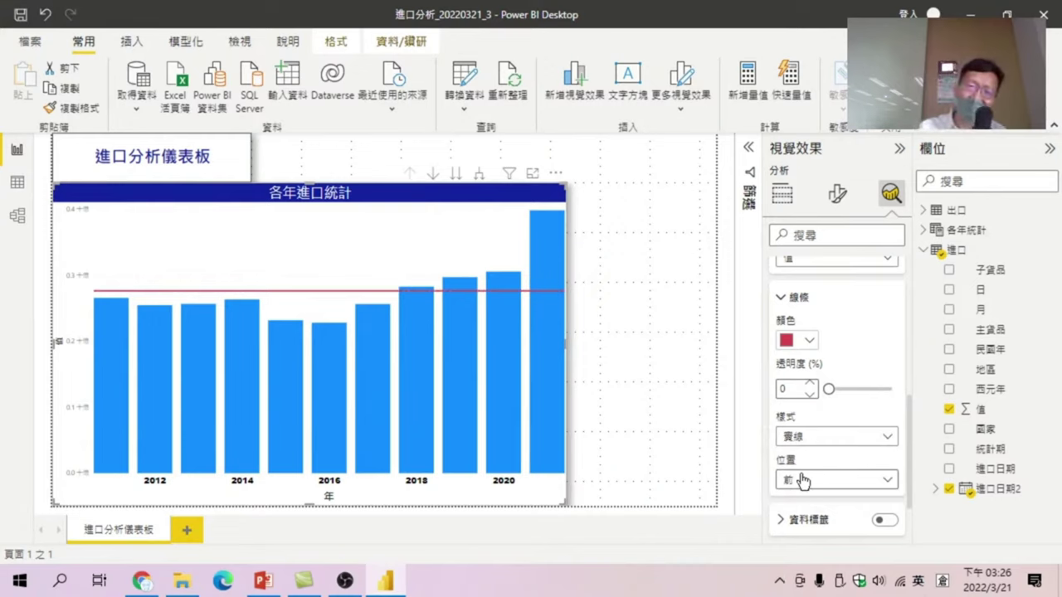
scroll(801, 480, down, 2)
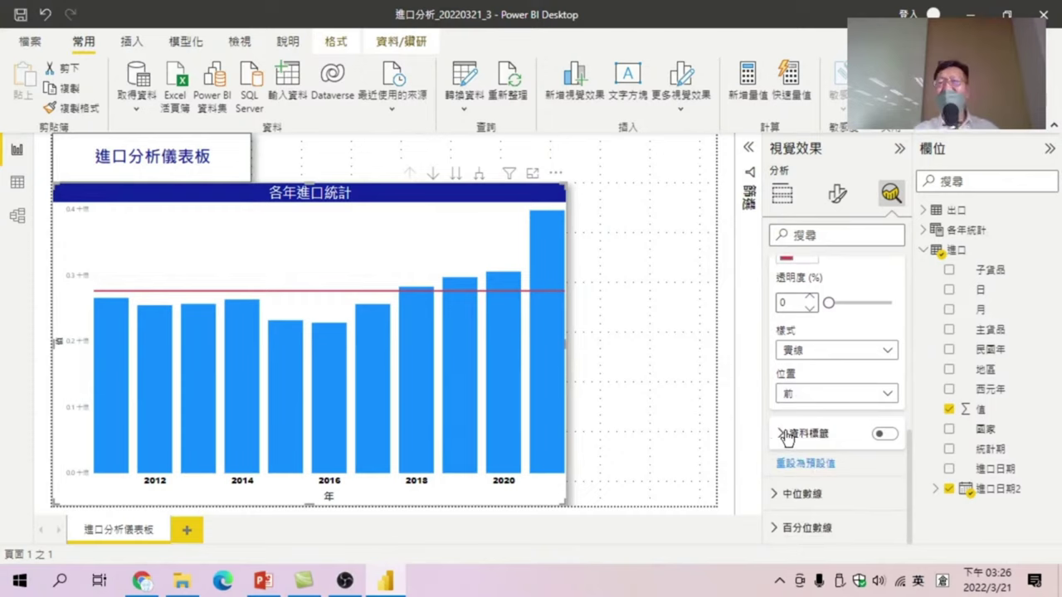
- Turn on the average line's data label
click(886, 434)
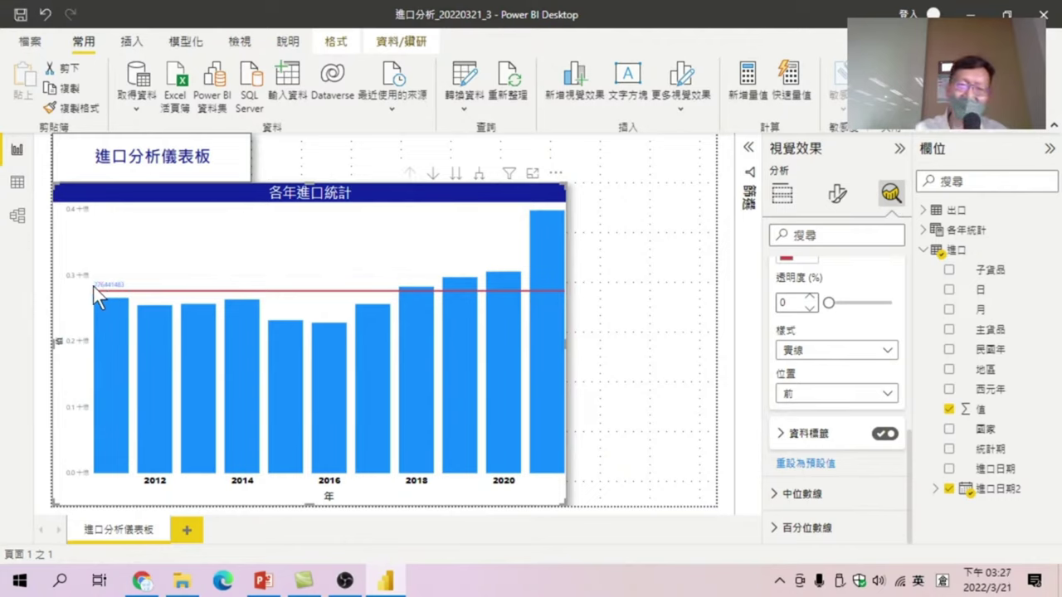
click(782, 433)
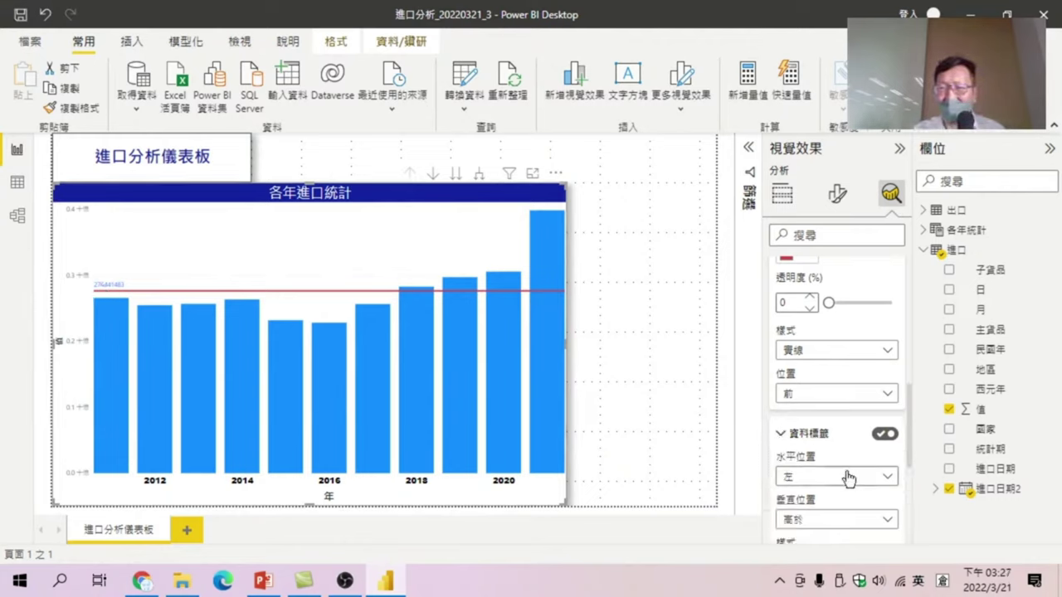
scroll(846, 477, down, 1)
scroll(825, 453, down, 1)
scroll(826, 460, down, 1)
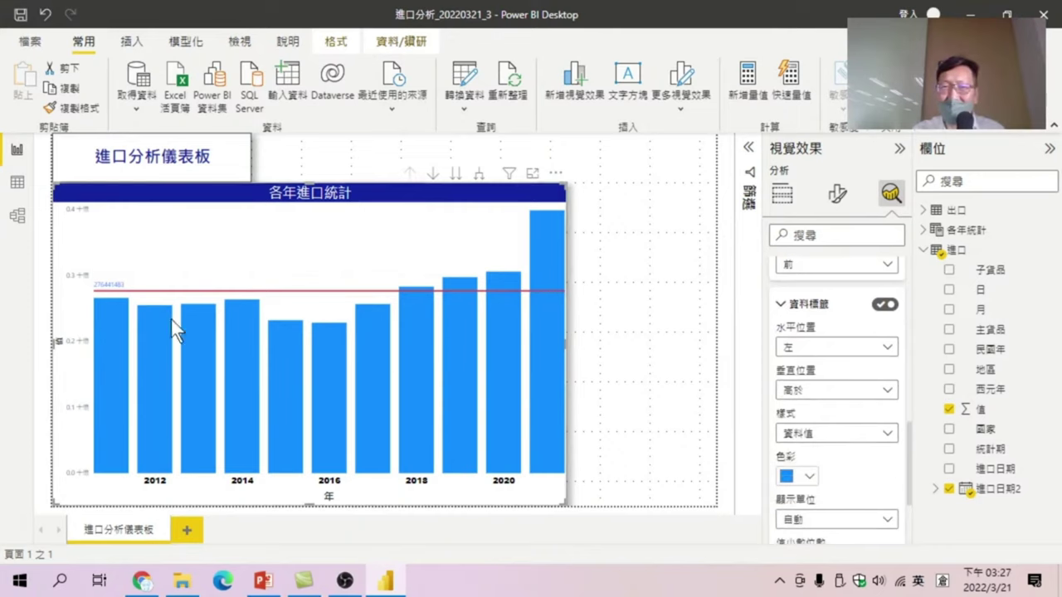
scroll(823, 452, down, 1)
scroll(808, 448, down, 1)
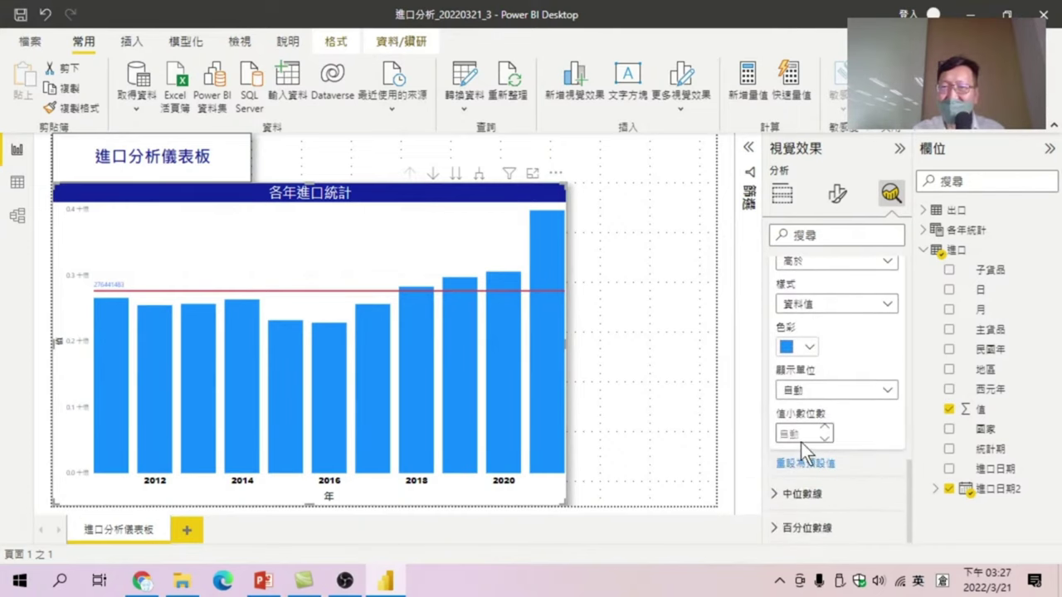
- Format the label with 0 decimal places and 百萬 display units, reading 276 百萬
click(802, 432)
text(0)
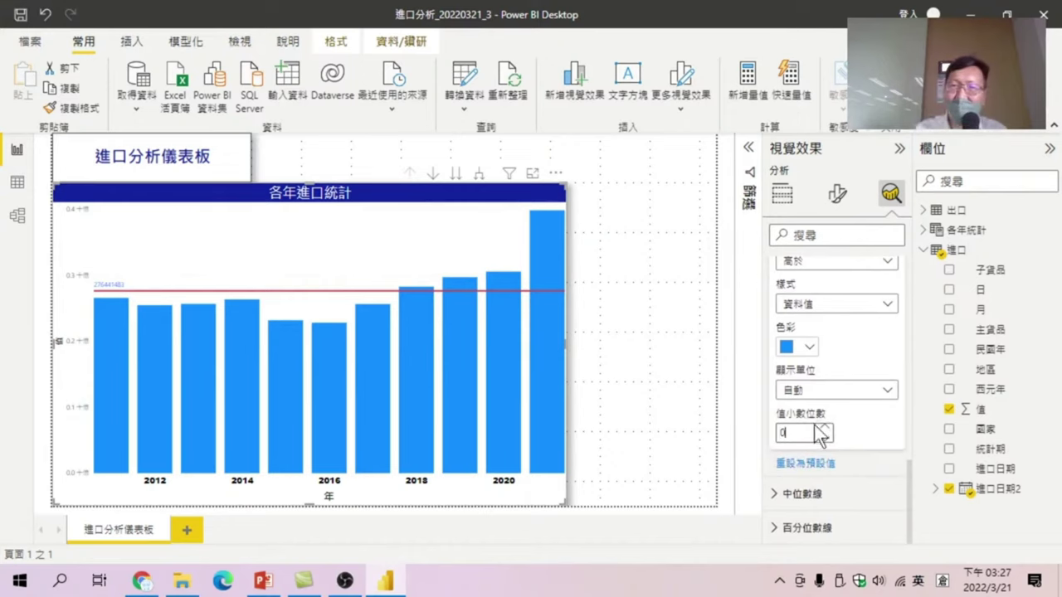
scroll(844, 325, up, 1)
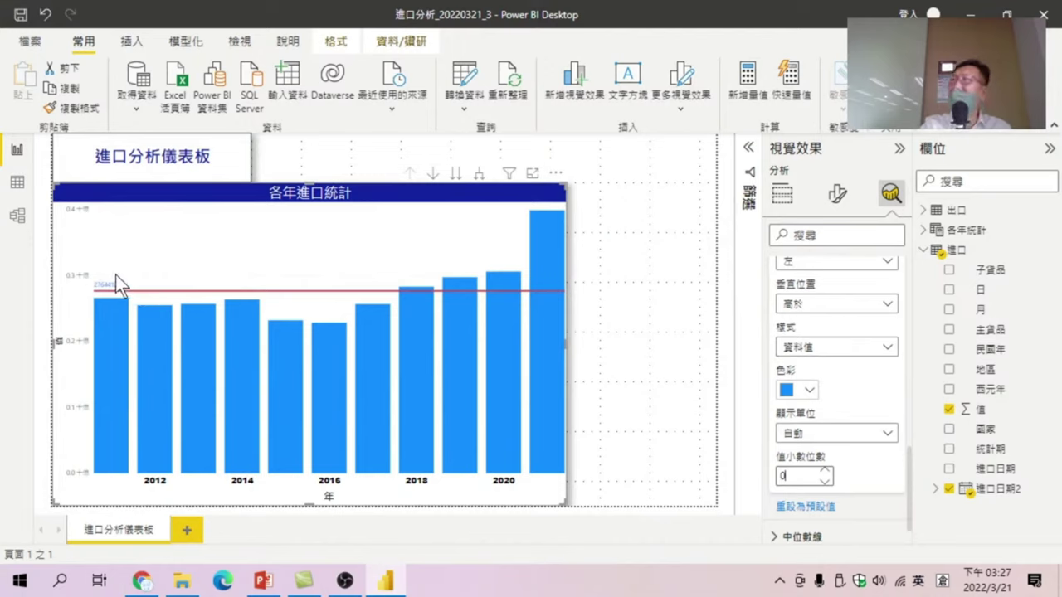
scroll(834, 445, down, 1)
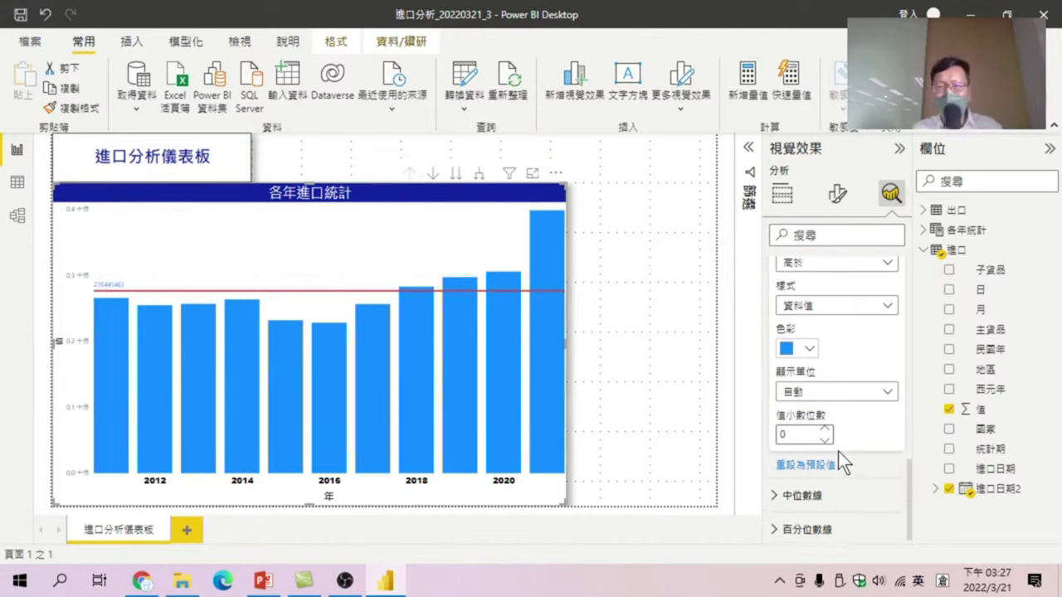
scroll(840, 452, up, 1)
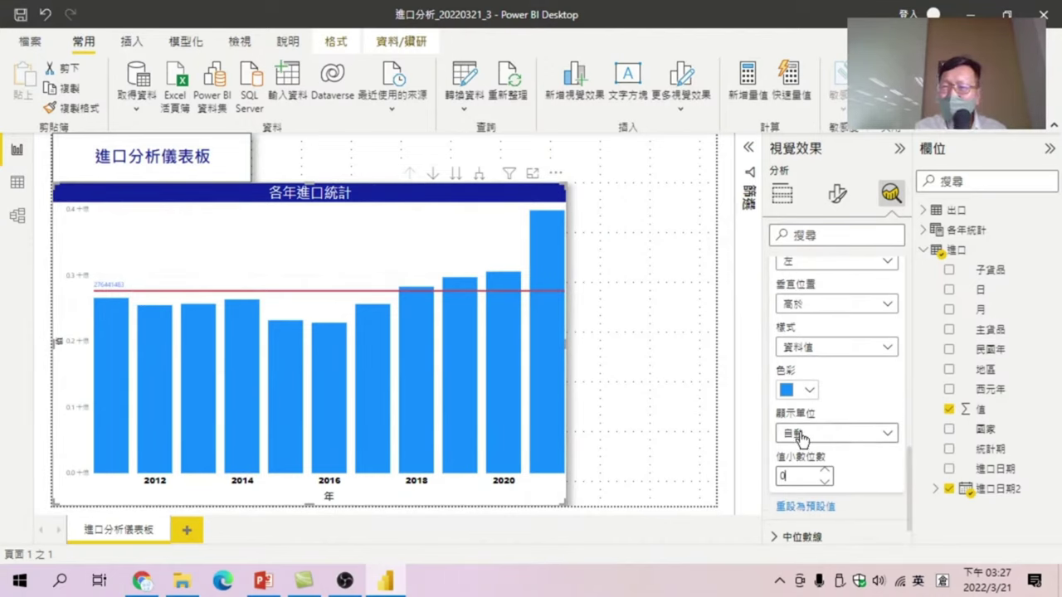
click(799, 433)
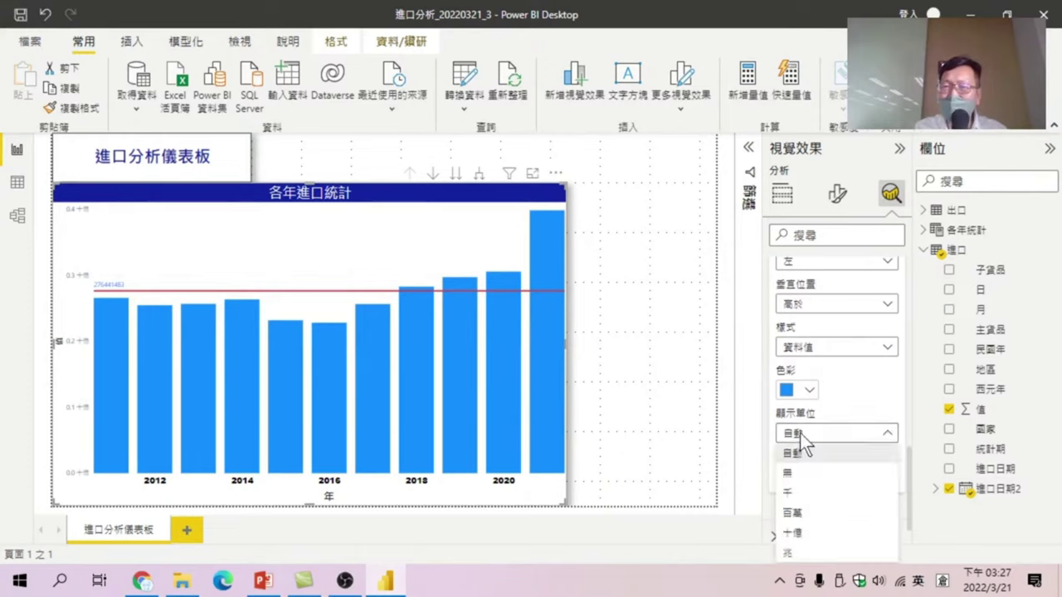
click(798, 514)
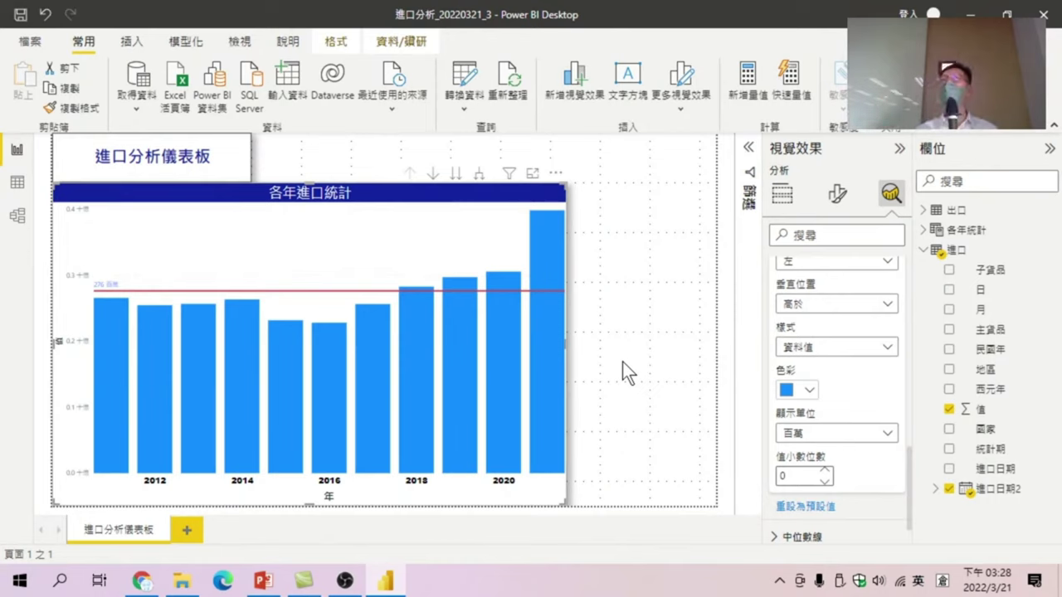
- Switch on a 趨勢線 trend line for the 各年進口統計 chart
scroll(795, 325, up, 3)
scroll(794, 336, up, 3)
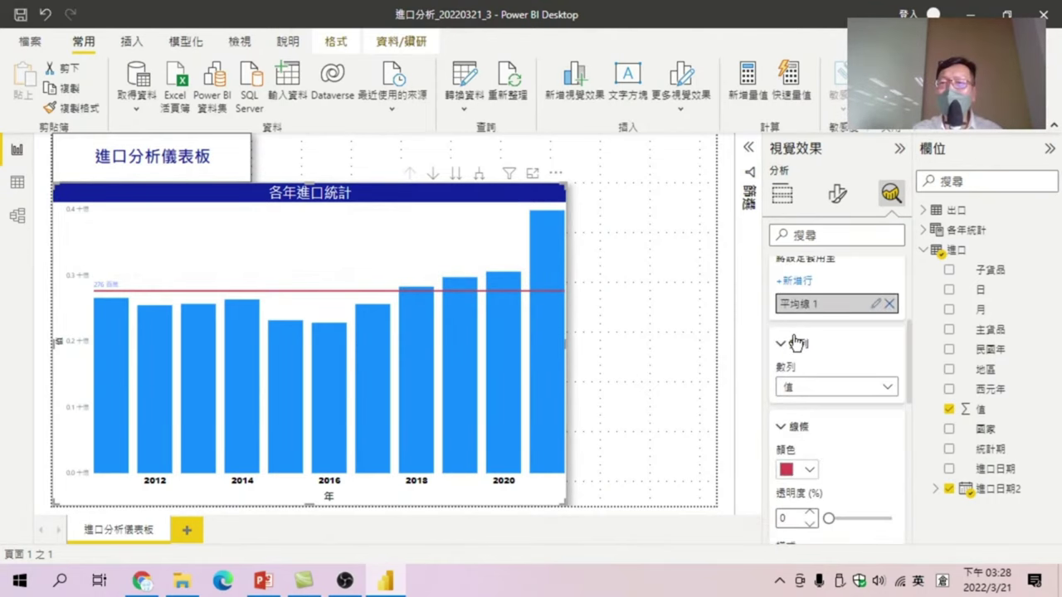
scroll(798, 348, up, 2)
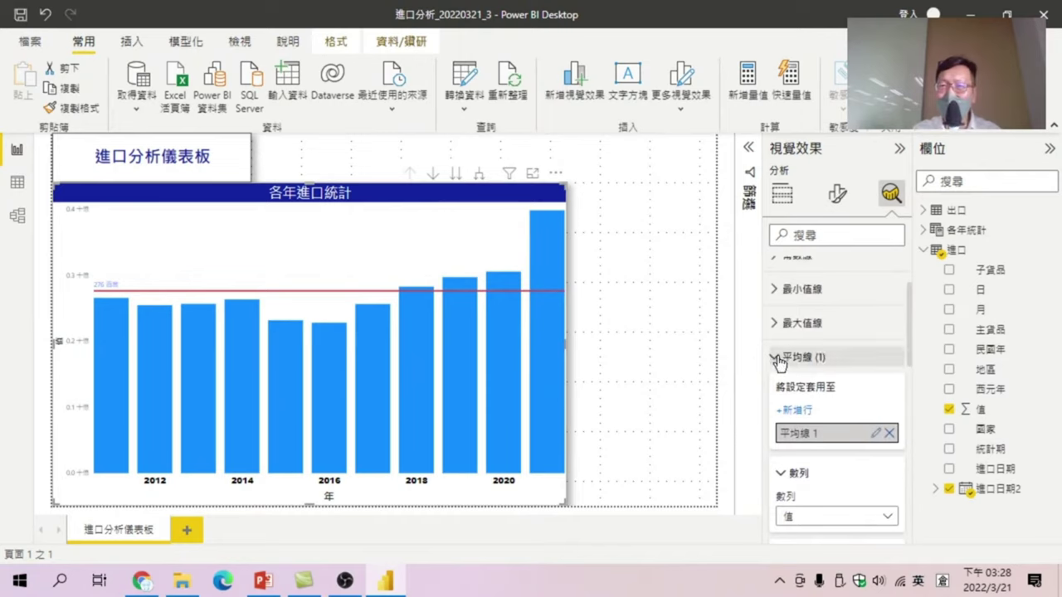
click(803, 359)
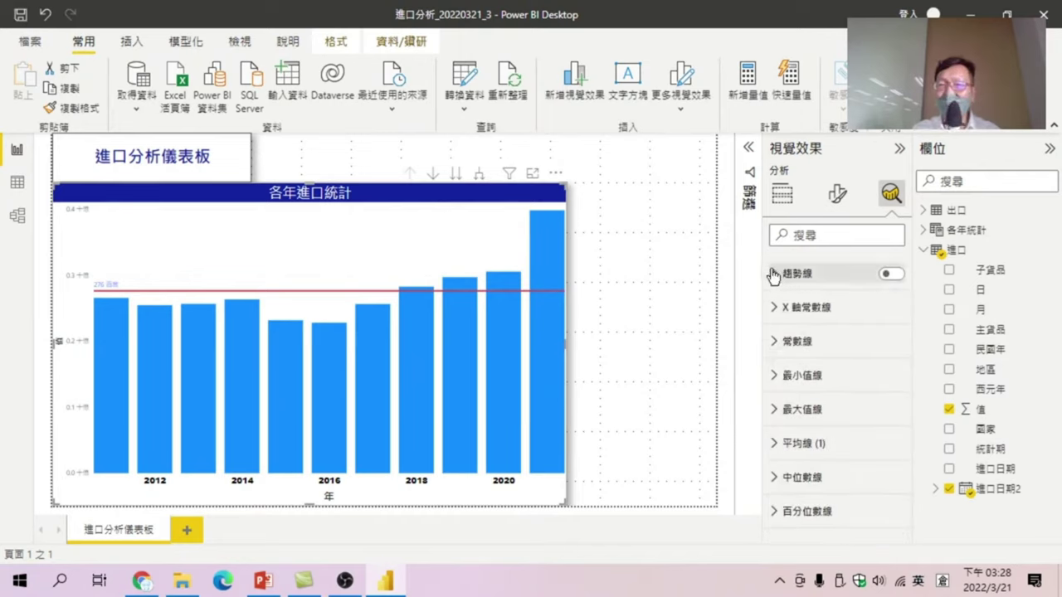
click(773, 445)
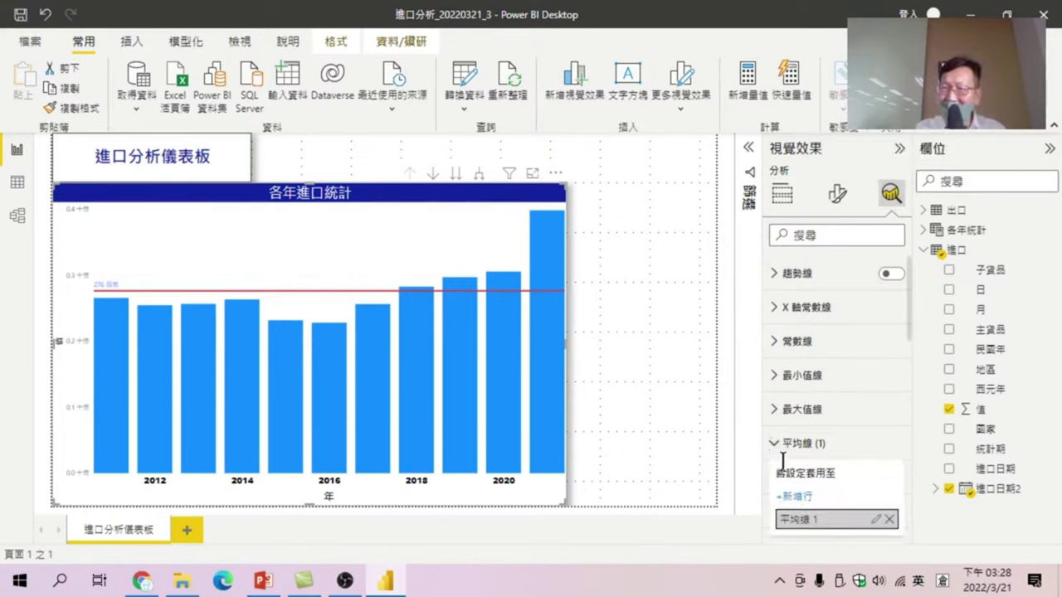
click(776, 447)
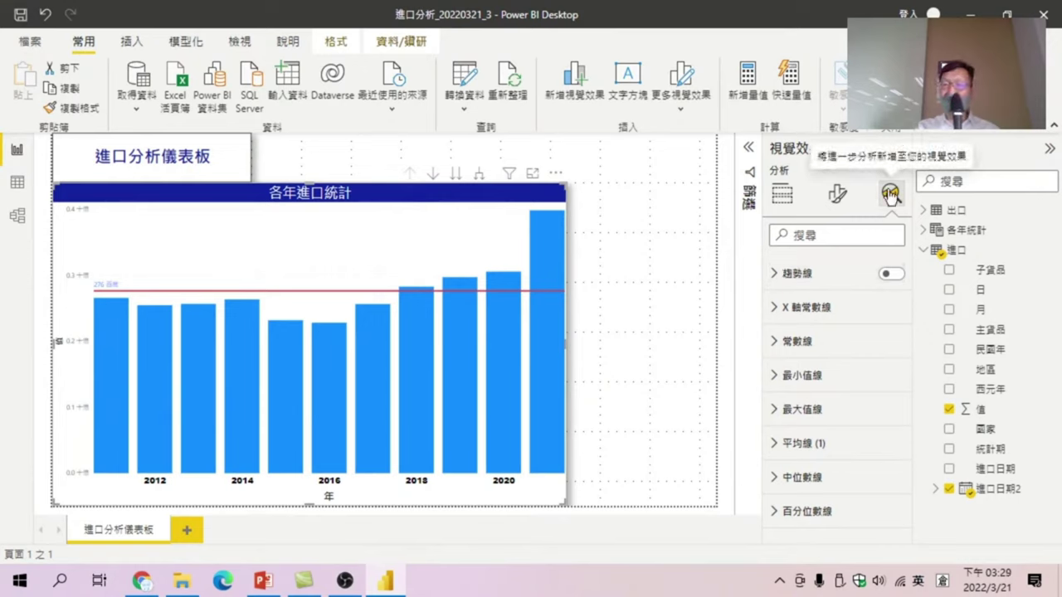
click(892, 275)
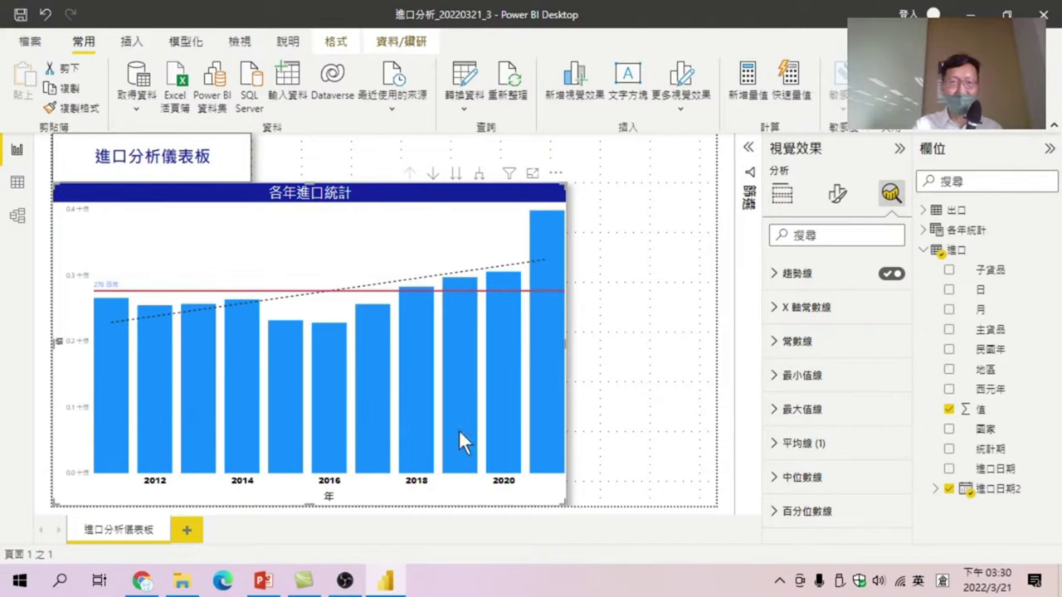
- Resize the 各年進口統計 chart to the title's width and insert a blank table visual beneath it
drag(566, 504, 250, 341)
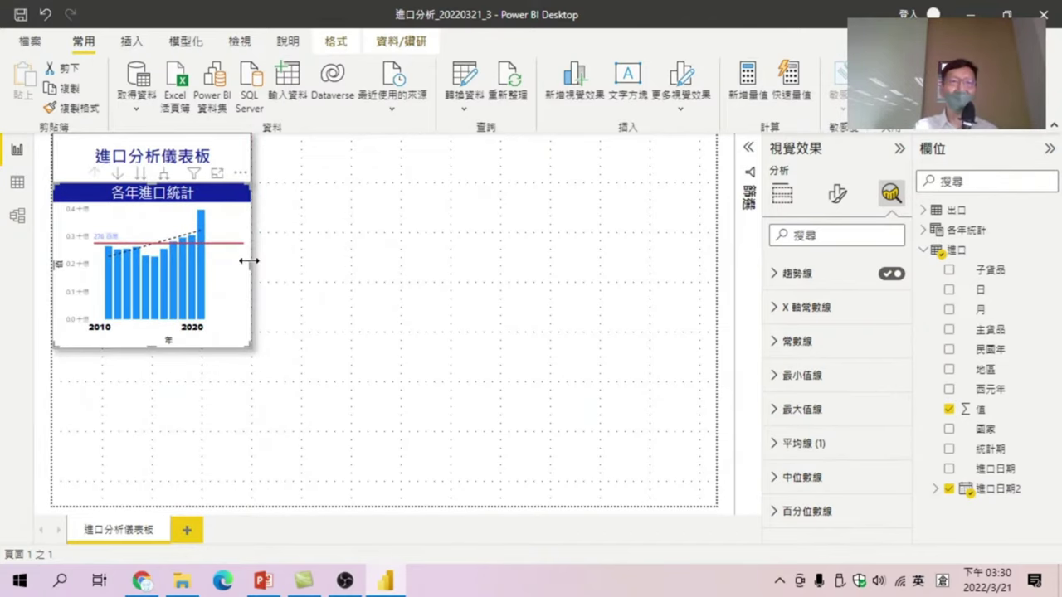
drag(249, 260, 252, 267)
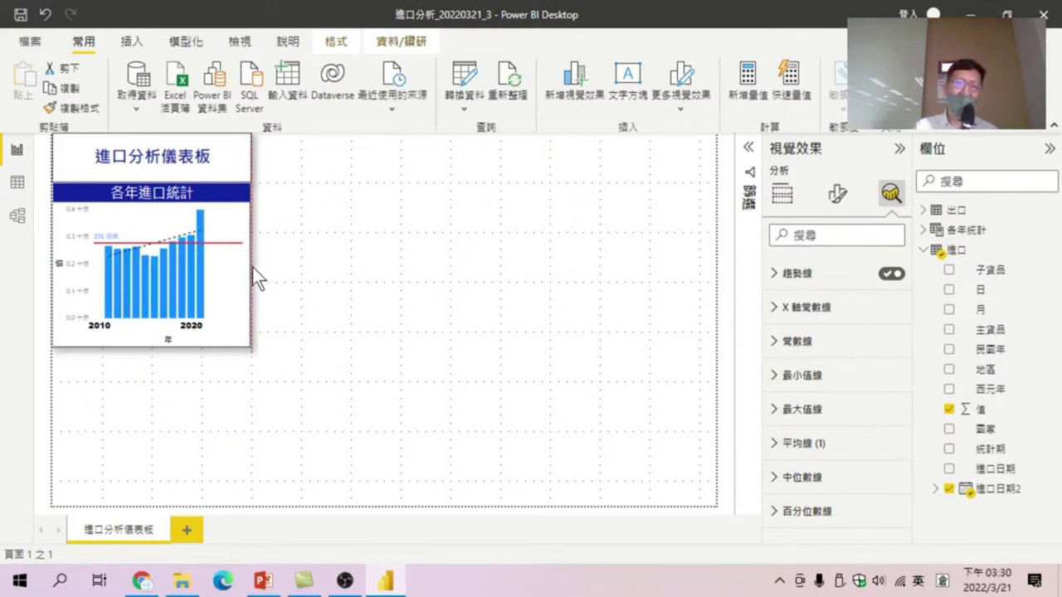
click(357, 316)
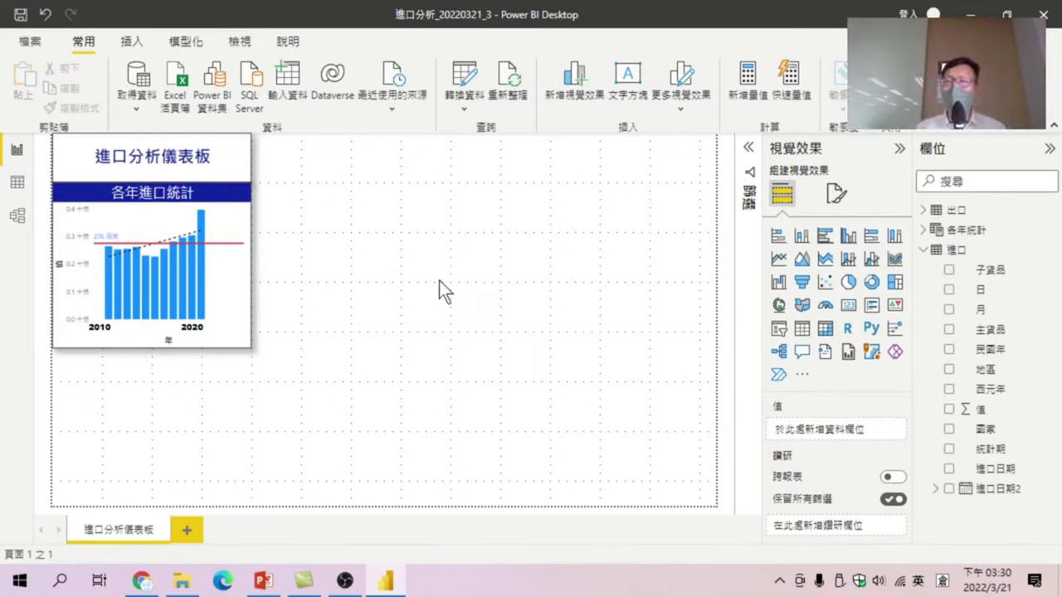
click(802, 330)
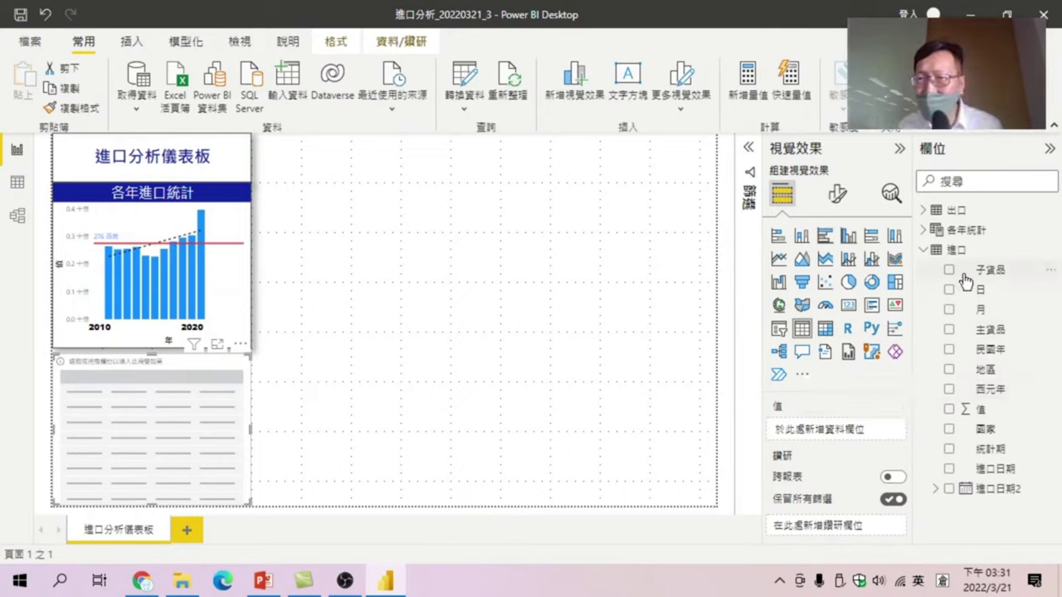
click(948, 429)
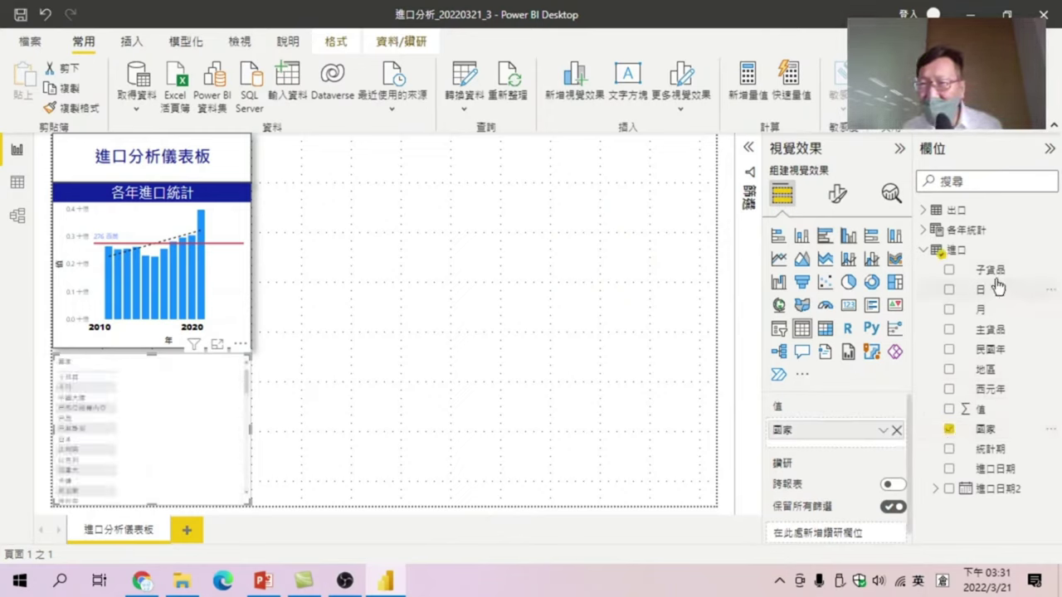
click(948, 408)
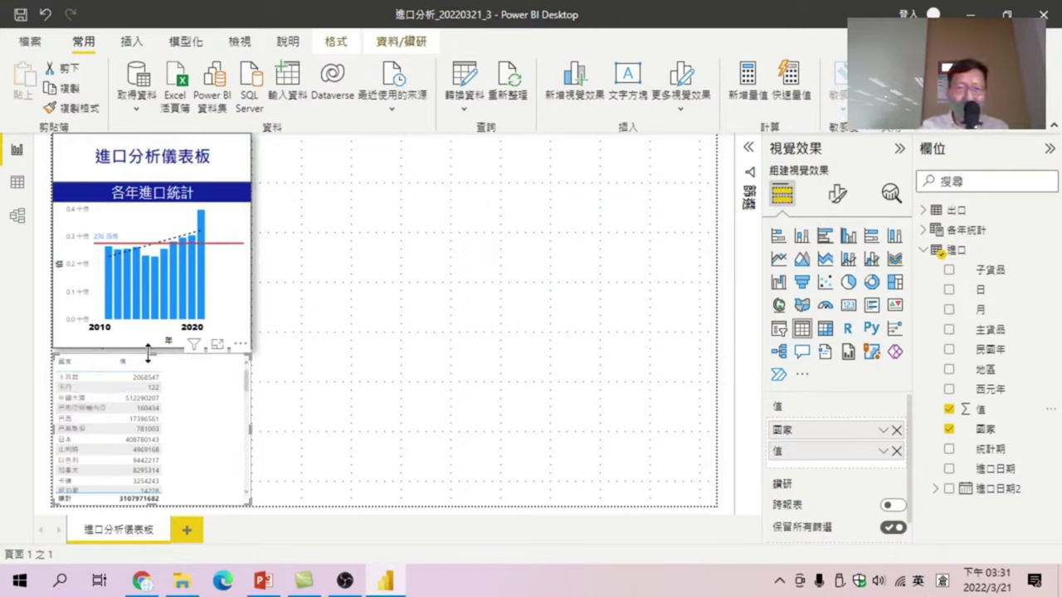
drag(152, 355, 155, 347)
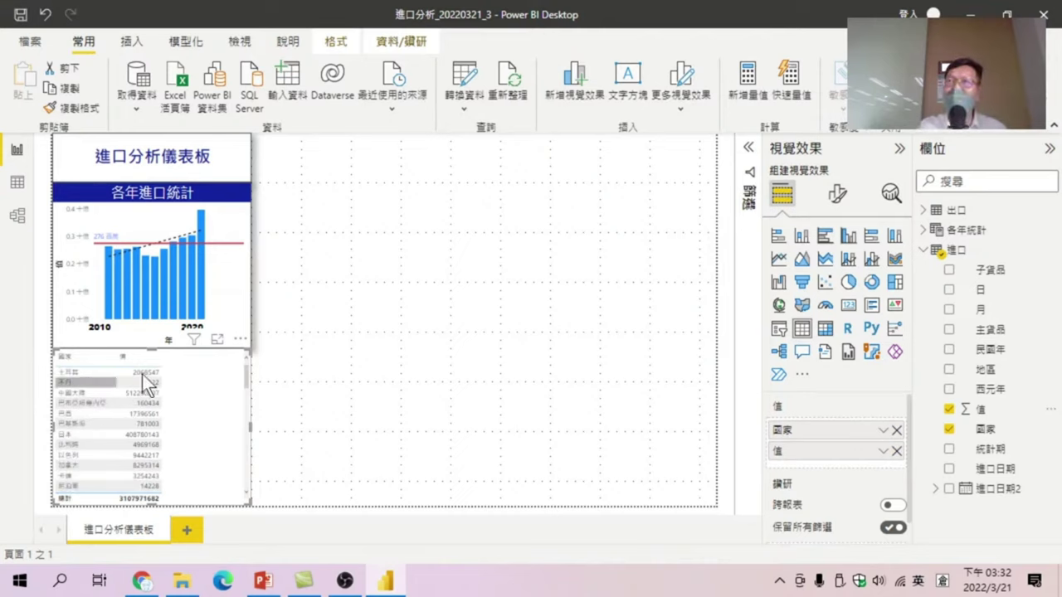
click(840, 197)
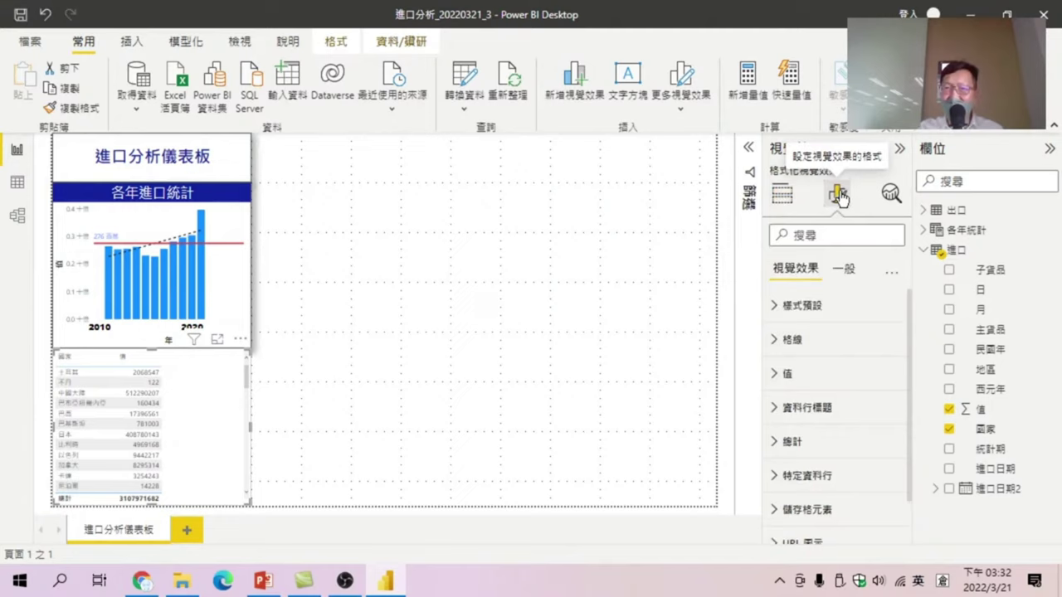
- Set the table's 值 font to Arial Black at size 14
click(774, 375)
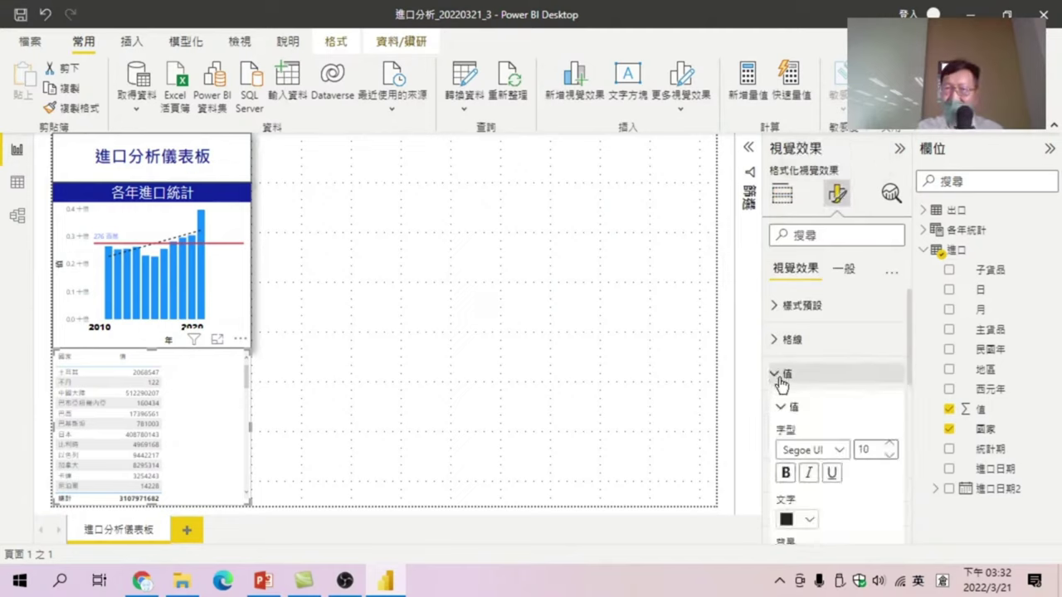
click(834, 449)
scroll(805, 297, up, 3)
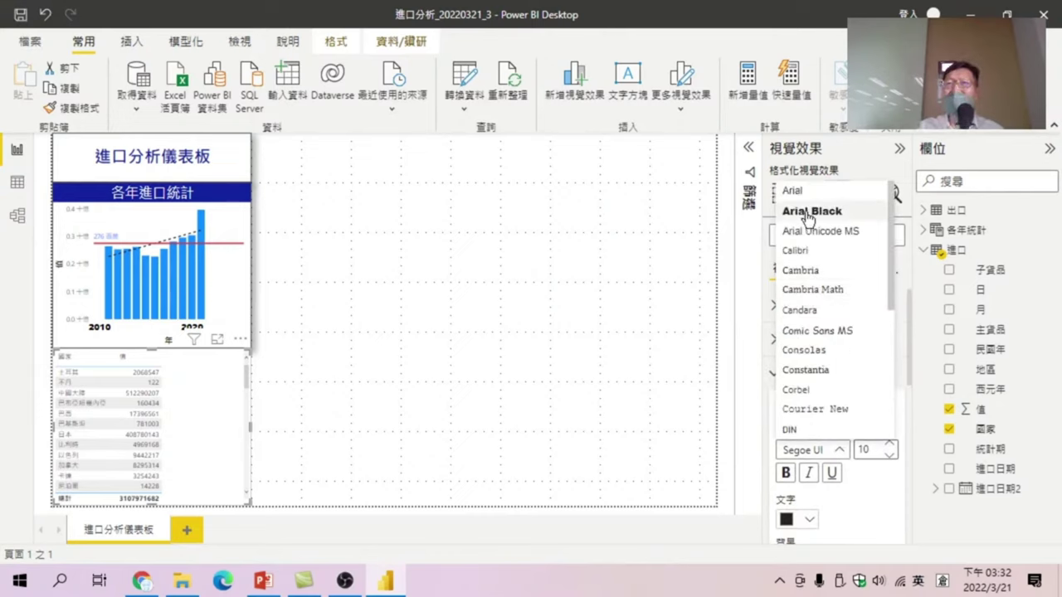
click(807, 213)
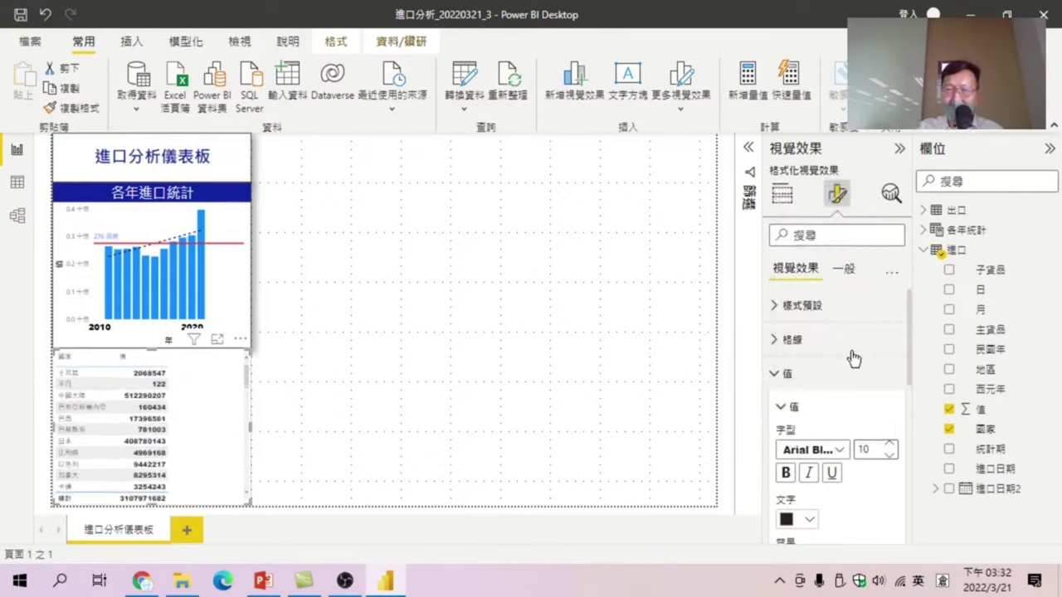
click(890, 445)
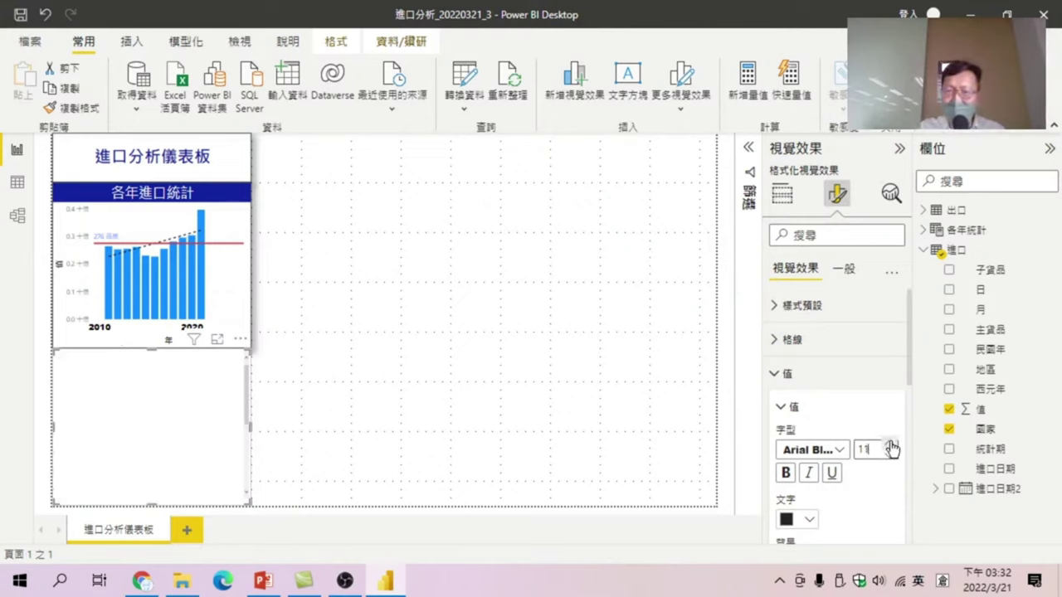
click(890, 445)
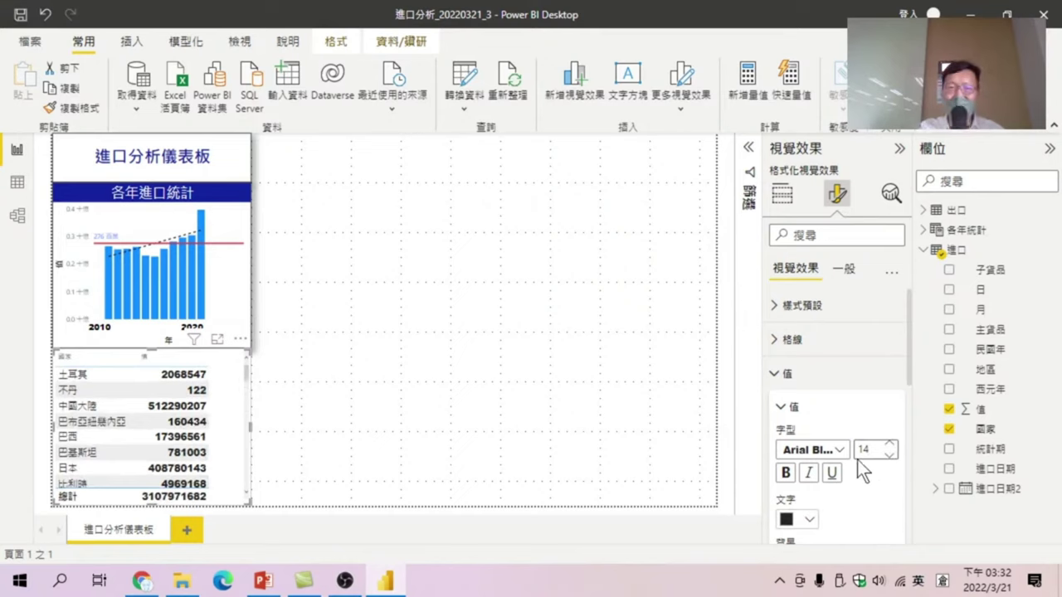
scroll(860, 490, down, 1)
scroll(860, 491, down, 1)
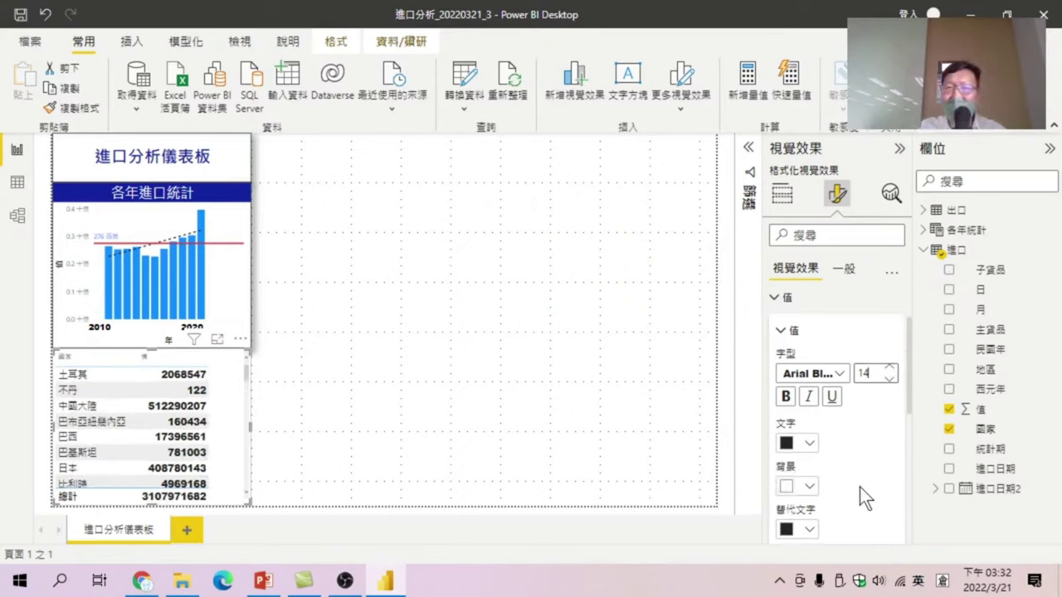
scroll(859, 487, down, 3)
scroll(842, 464, up, 3)
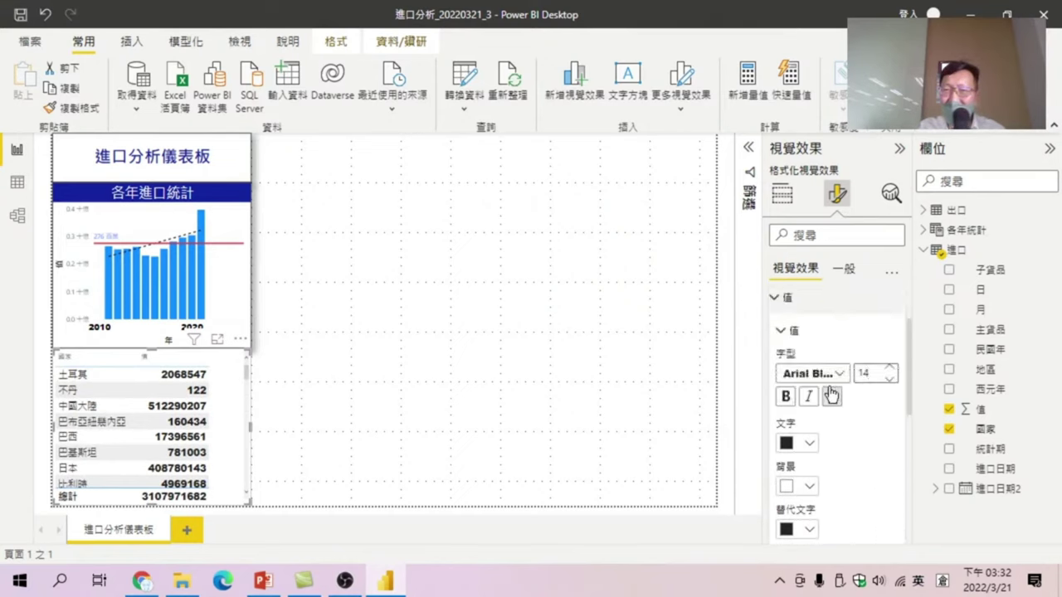
scroll(838, 423, up, 1)
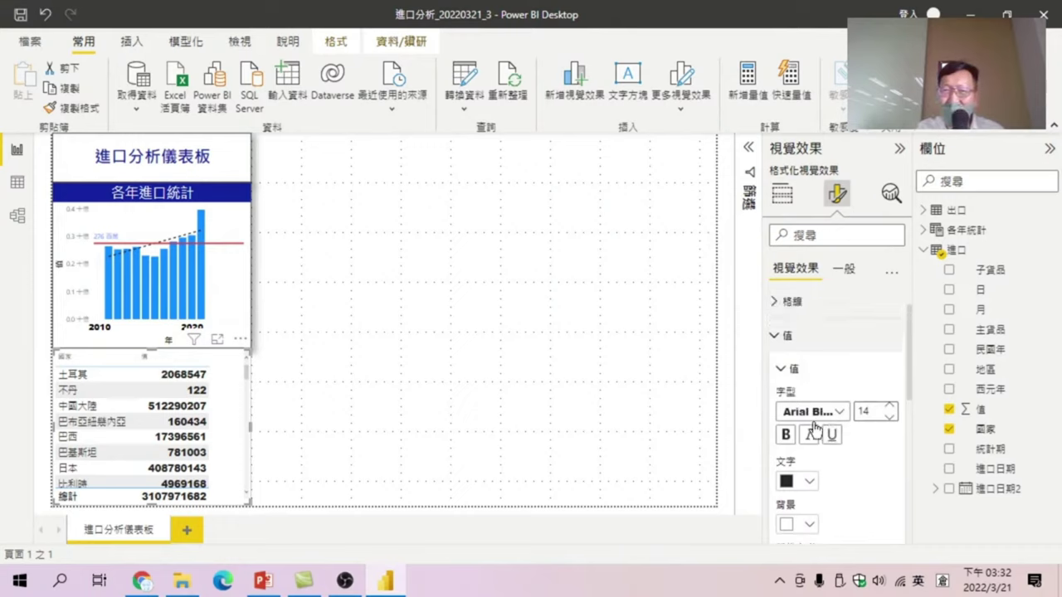
click(781, 370)
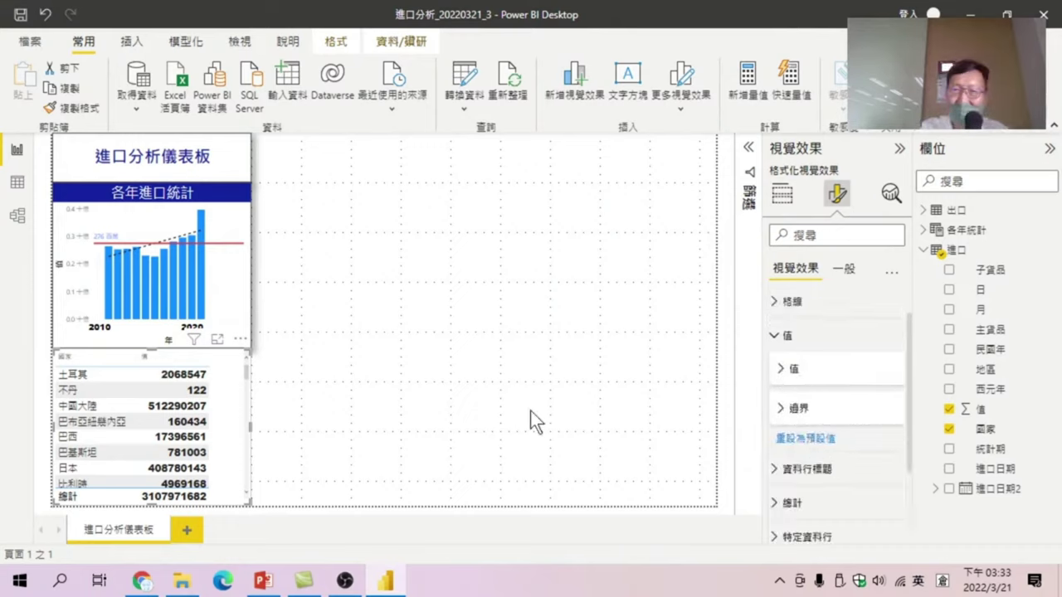
scroll(838, 352, up, 1)
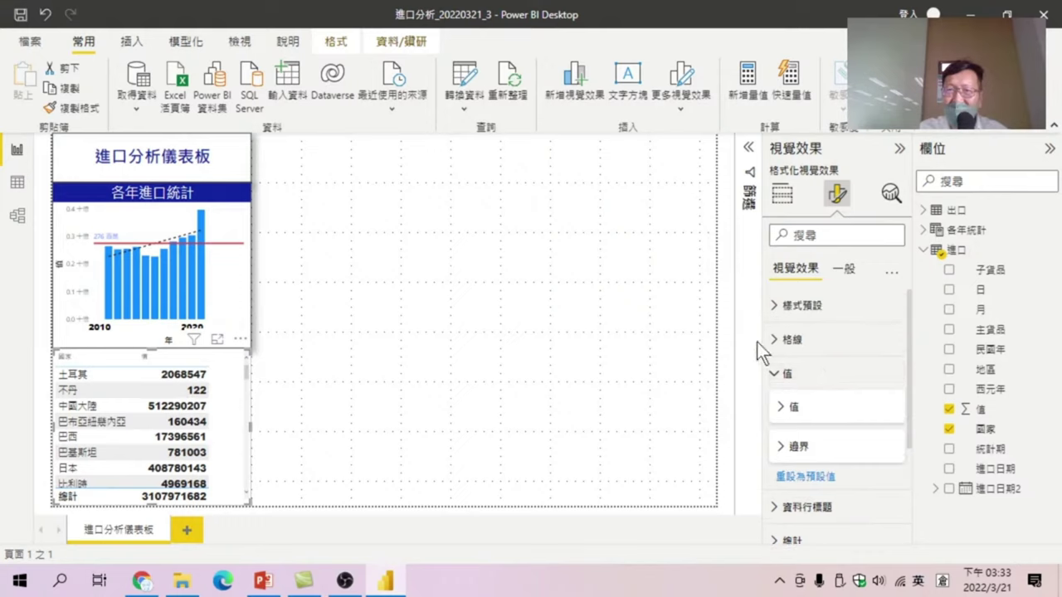
scroll(807, 418, down, 2)
- Make the table's horizontal gridlines dark grey with width 2
scroll(784, 349, up, 2)
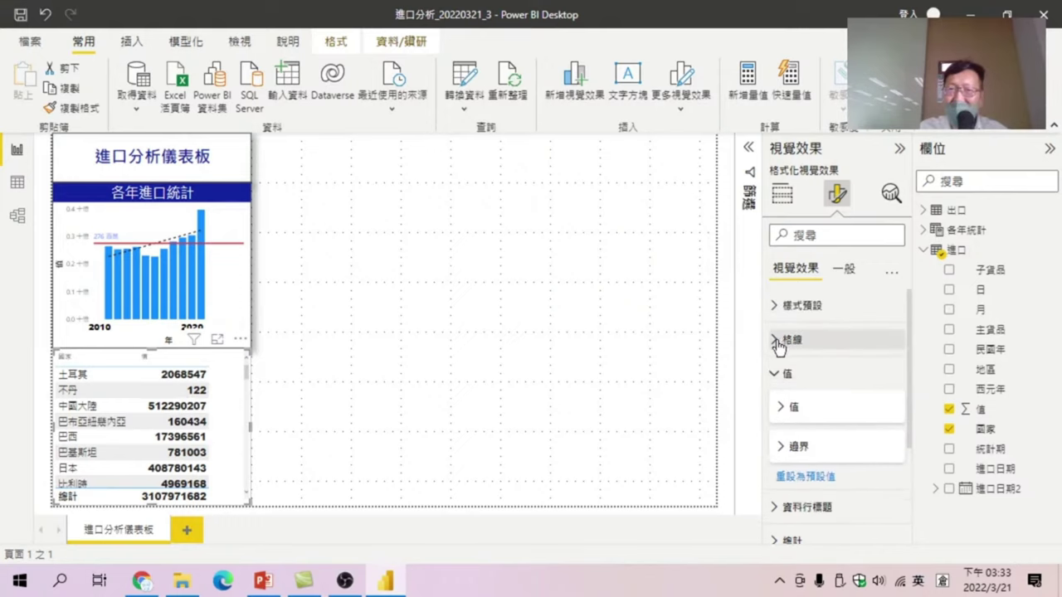
click(775, 340)
click(796, 415)
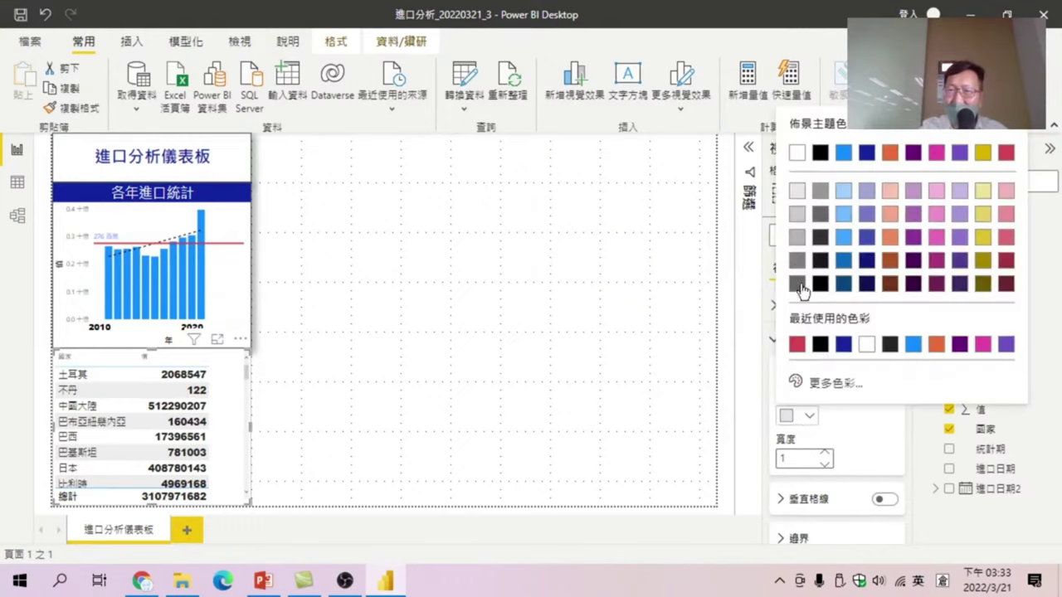
click(798, 284)
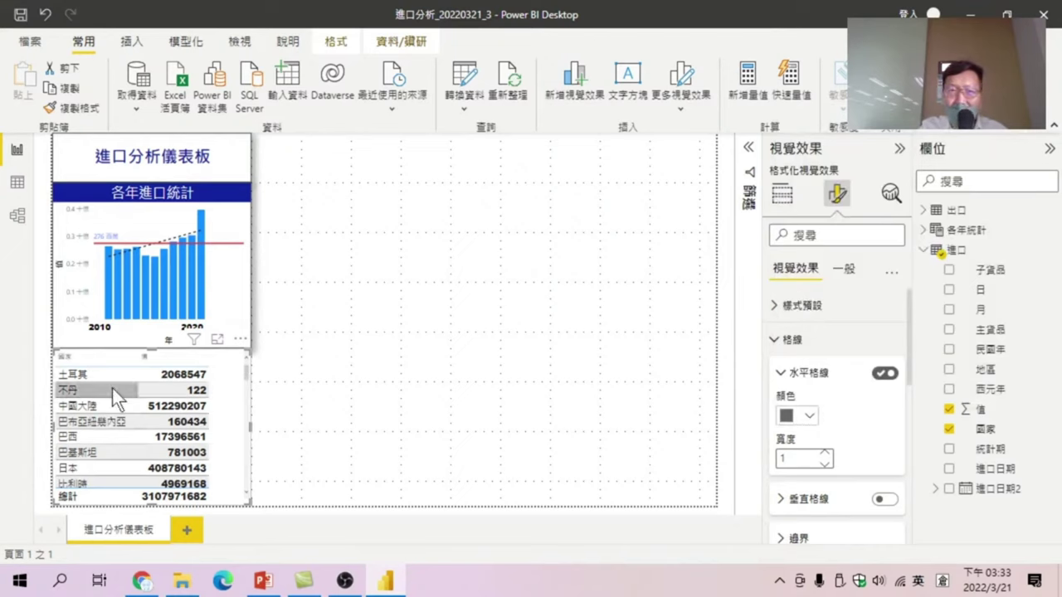
click(826, 455)
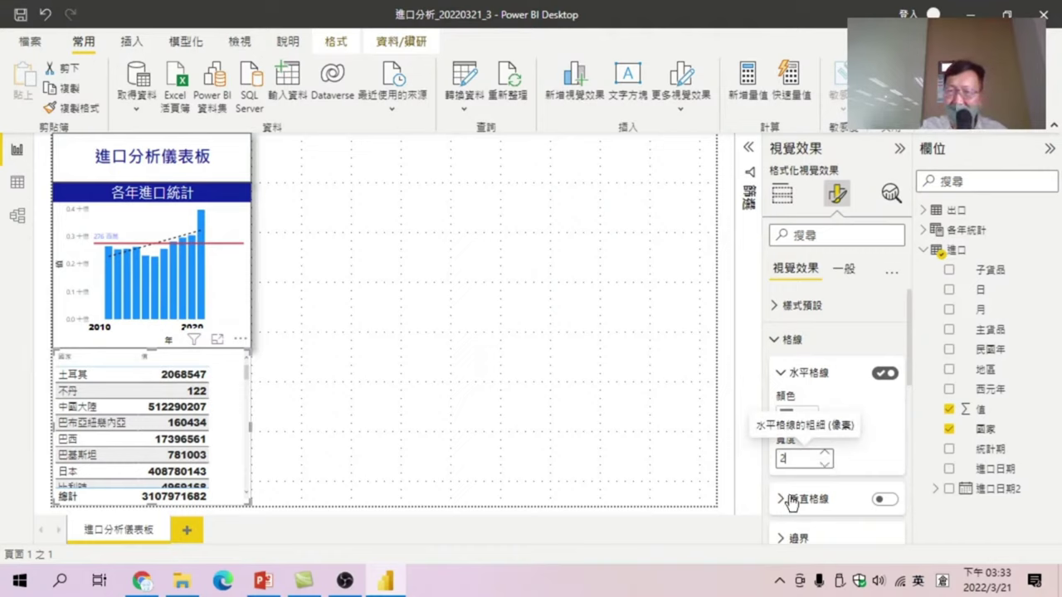
- Turn on vertical gridlines, dark grey with width 2
click(886, 500)
scroll(827, 484, down, 1)
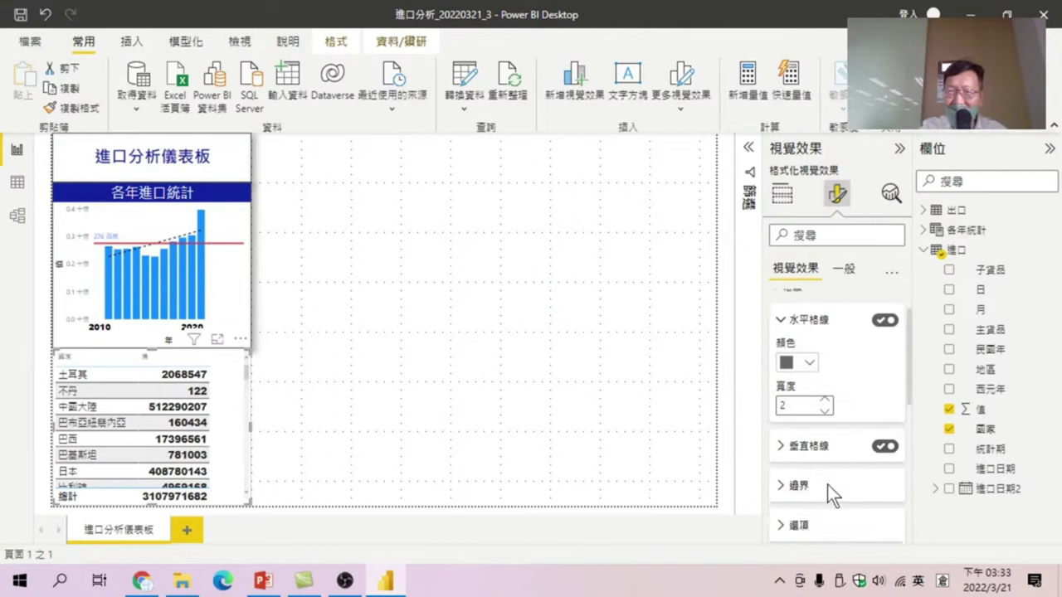
click(786, 425)
click(803, 465)
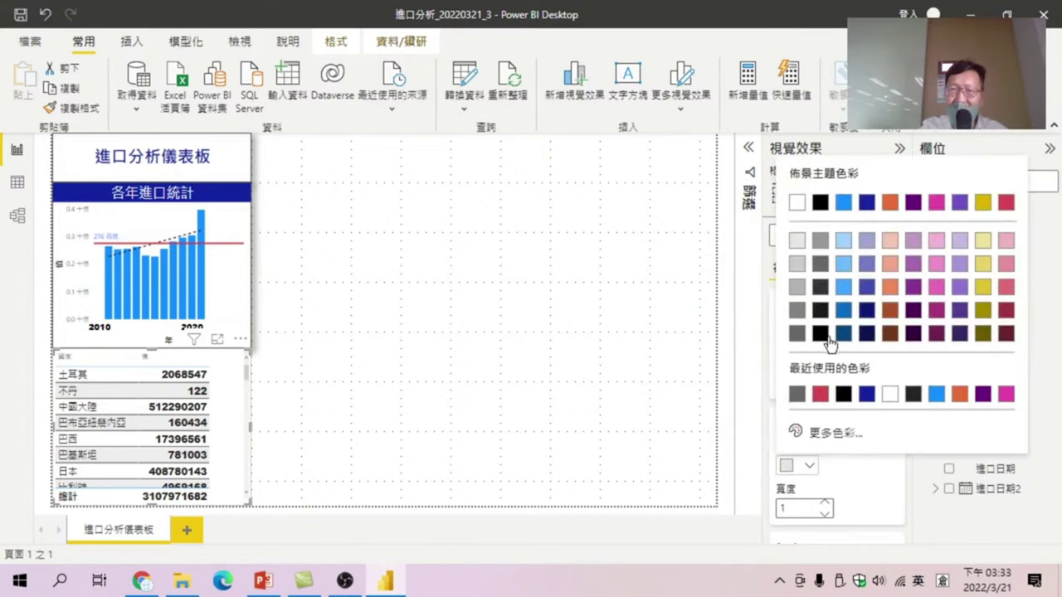
click(798, 335)
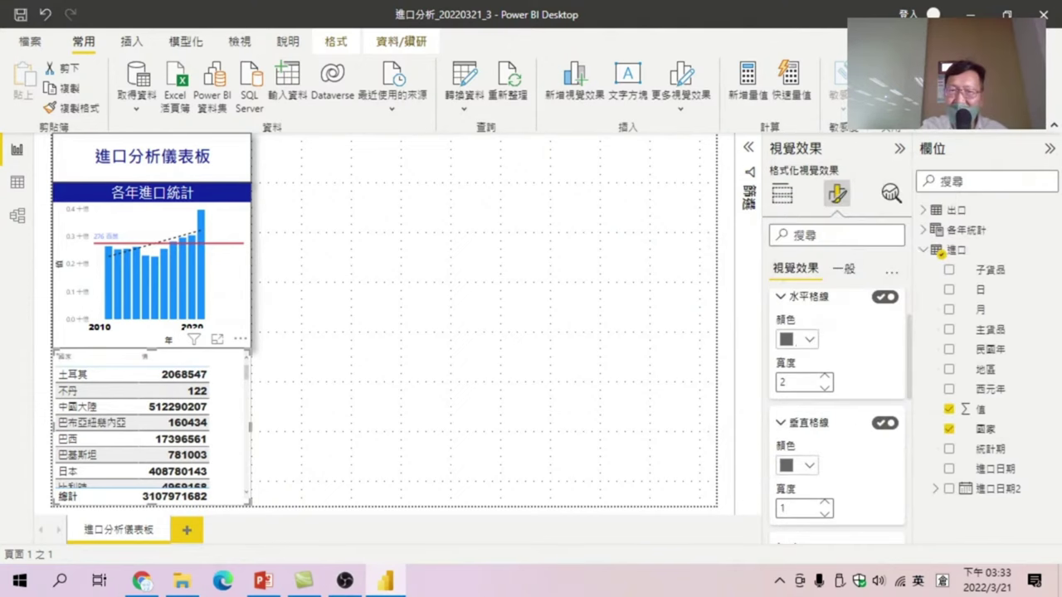
click(826, 501)
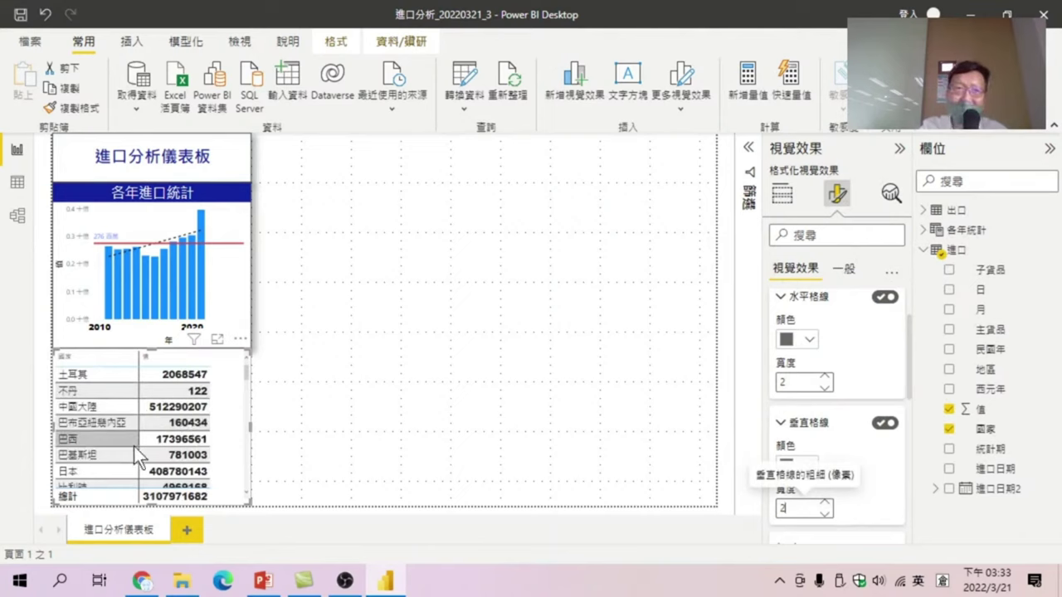
click(785, 426)
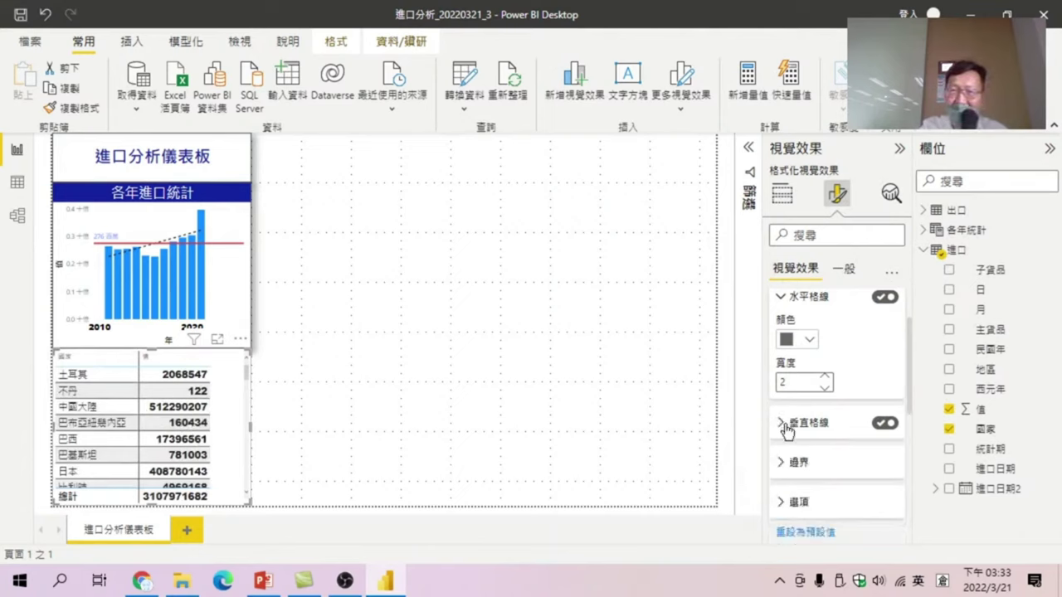
scroll(809, 461, down, 2)
scroll(796, 470, down, 1)
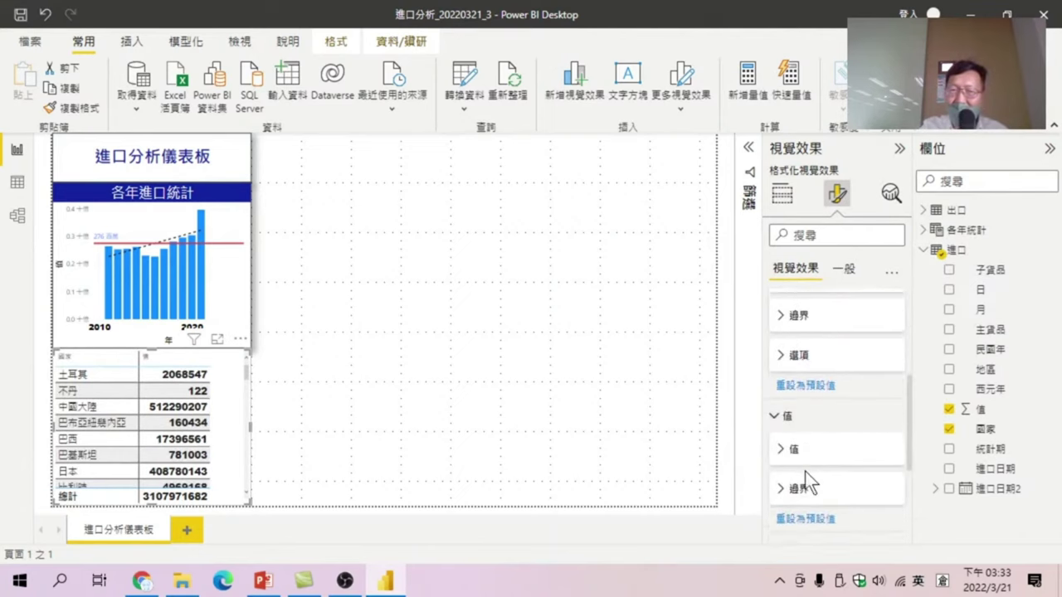
scroll(798, 456, down, 2)
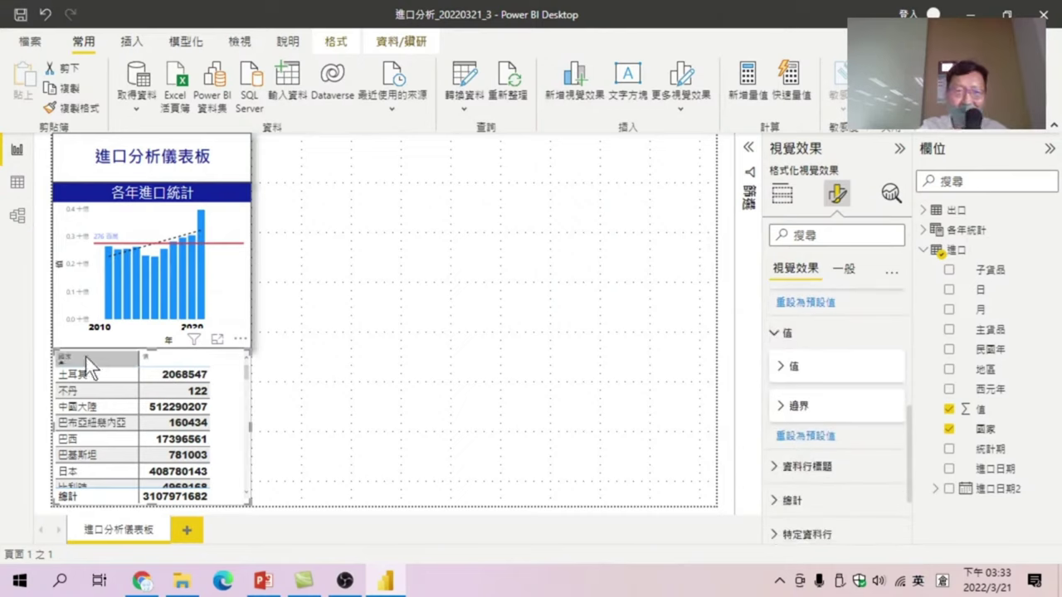
- Set column headers to Arial Black size 18 and sort by 值 descending, 中國大陸 first
click(777, 468)
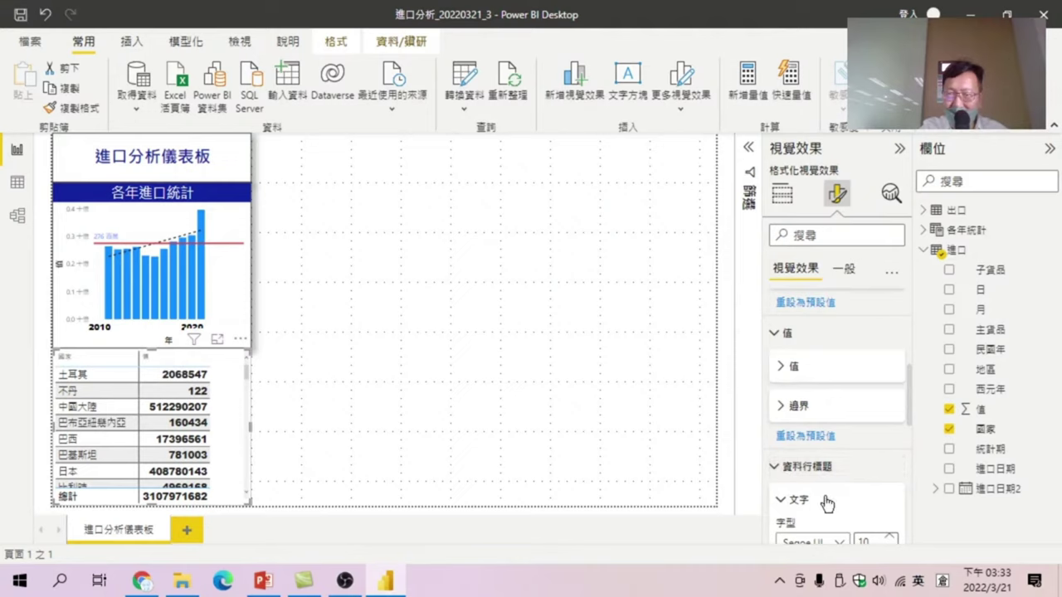
scroll(824, 497, down, 3)
click(840, 429)
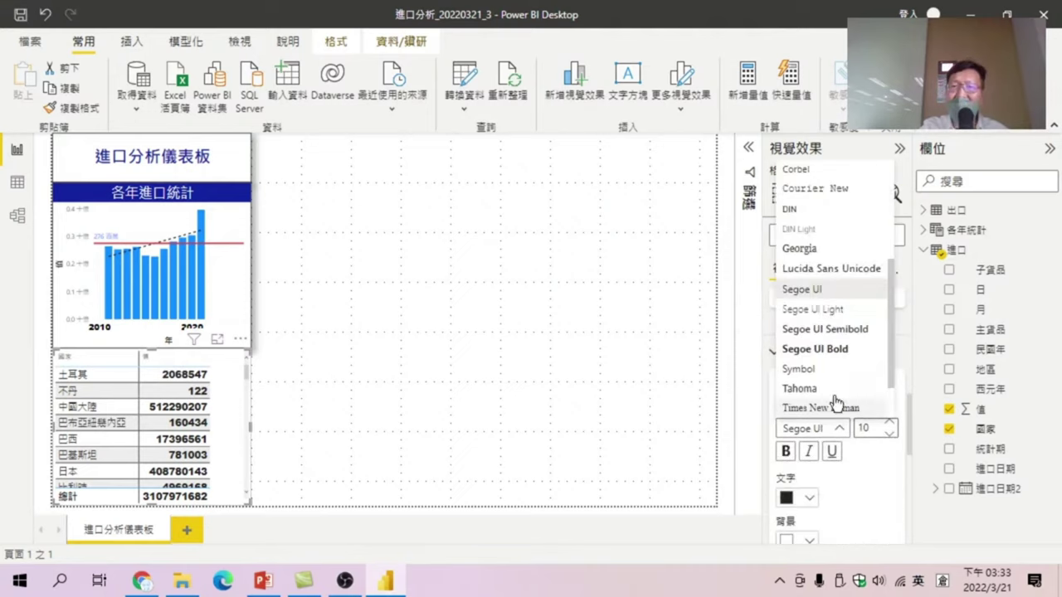
scroll(813, 246, up, 3)
click(812, 190)
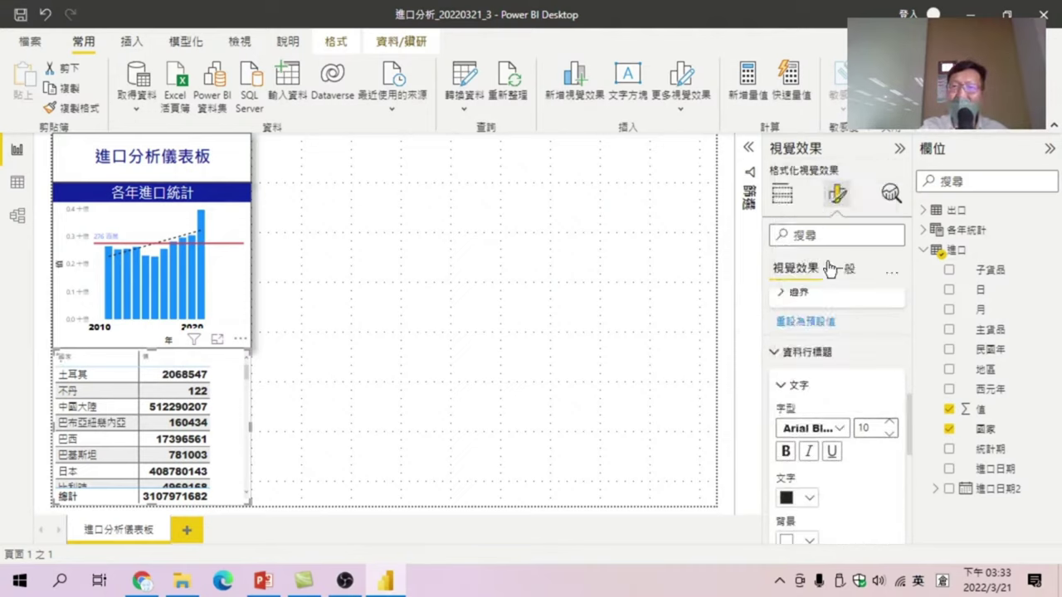
double_click(876, 425)
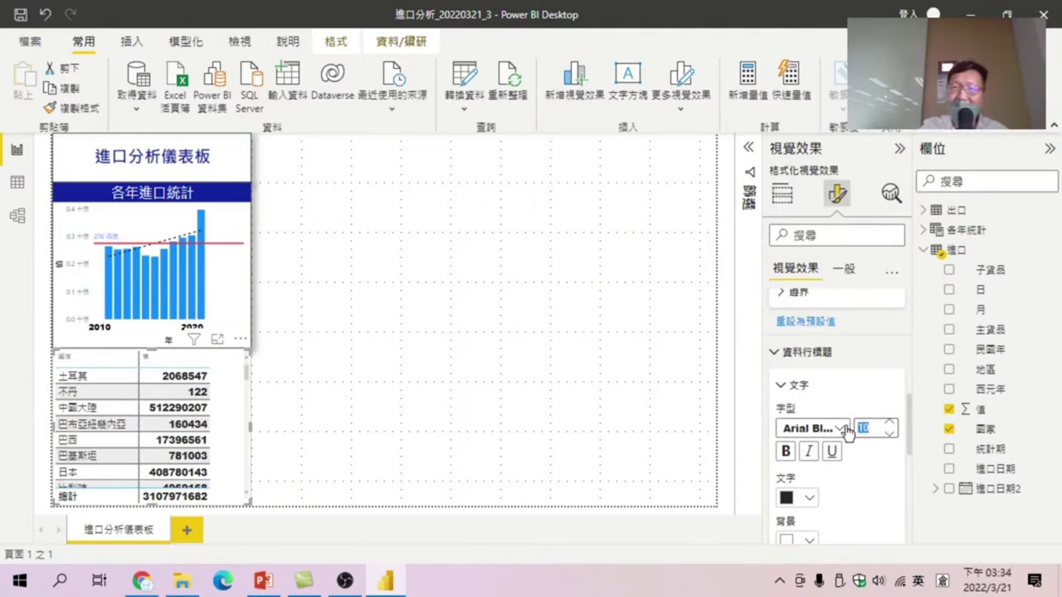
text(18)
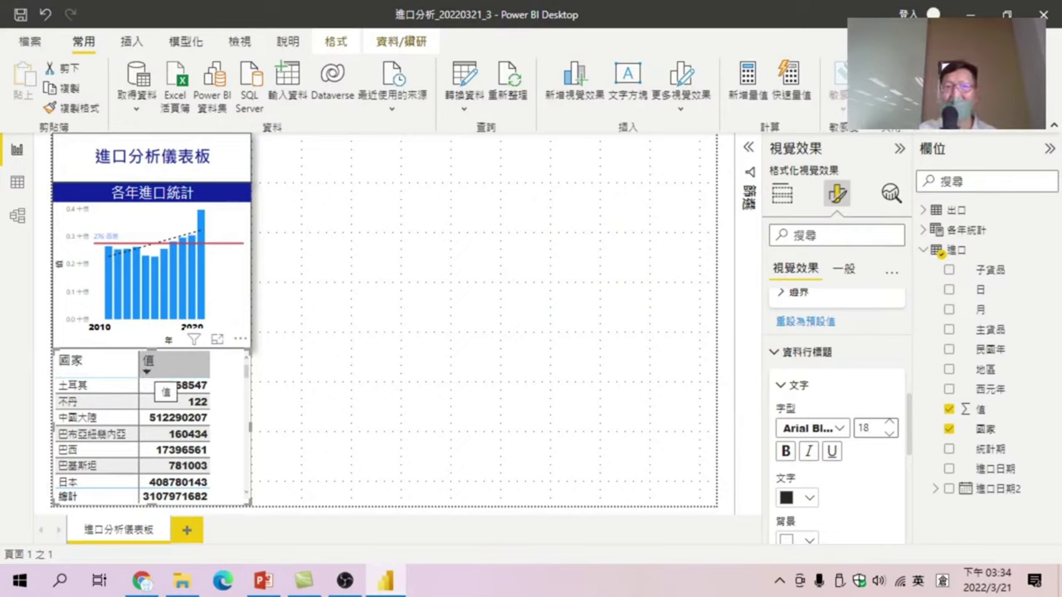
click(147, 370)
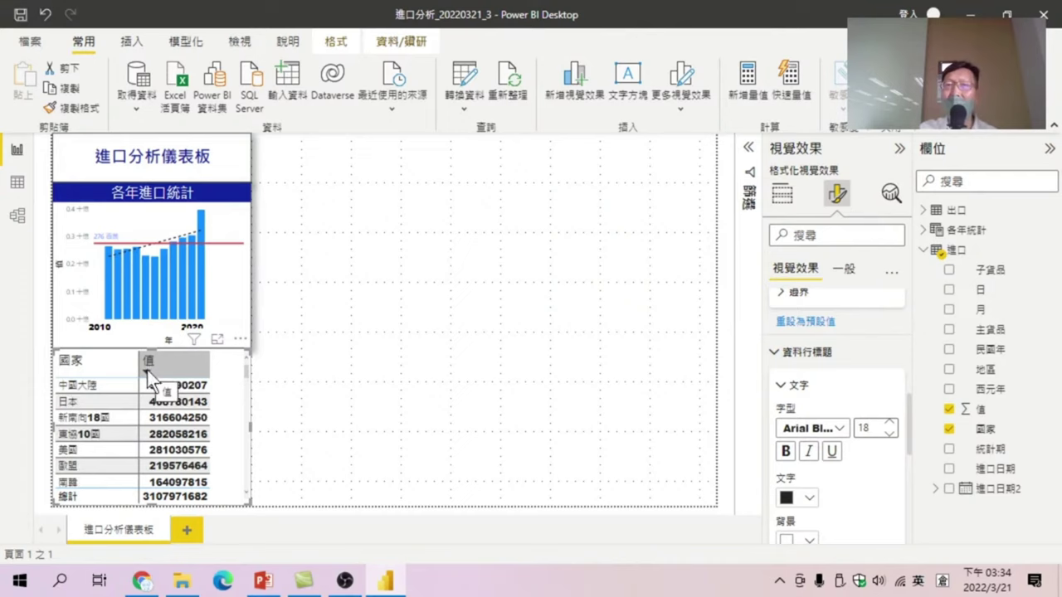
scroll(791, 446, down, 5)
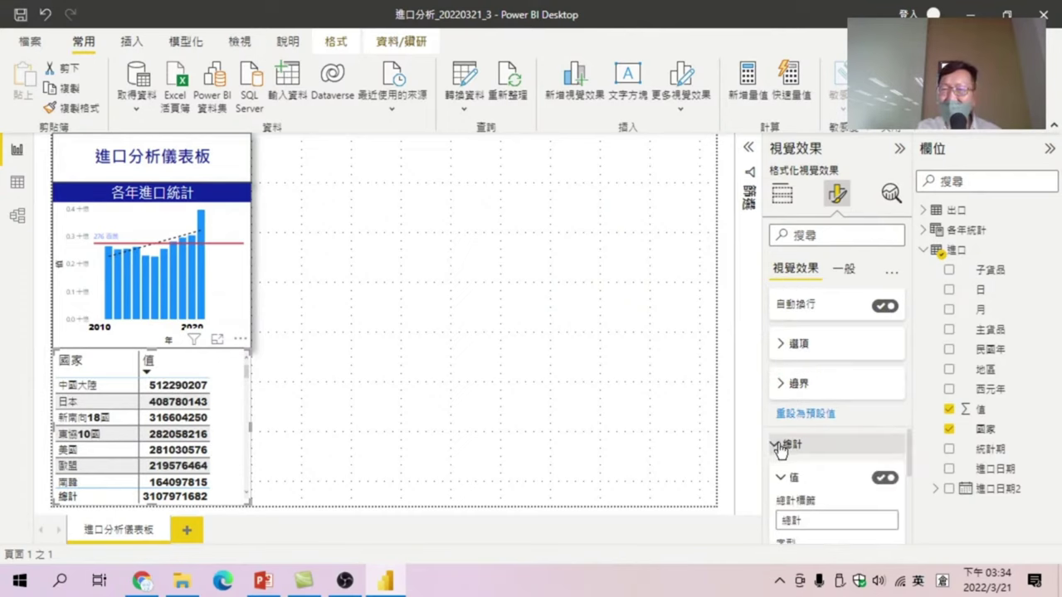
- Turn off the country table's total row and select the 值 field to give it thousands separators
click(883, 479)
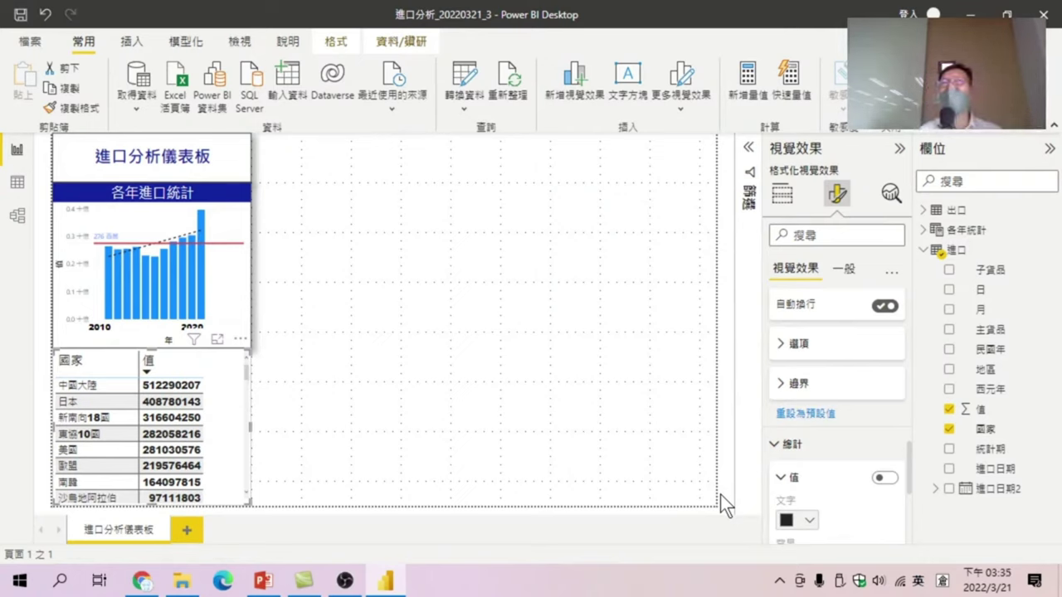
click(981, 410)
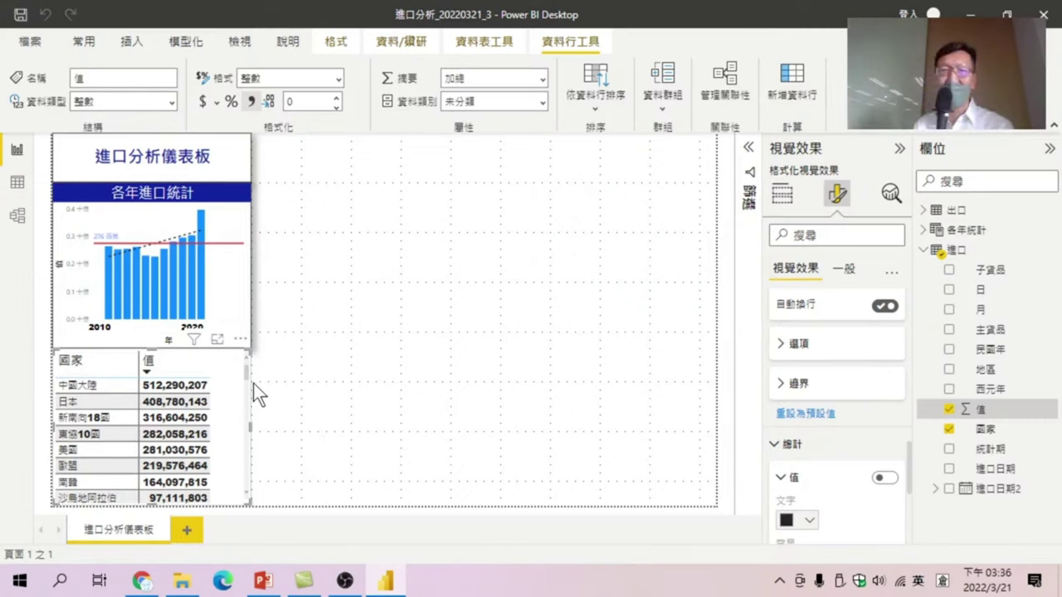
- Select the country table visual and bring up its General formatting settings
click(300, 241)
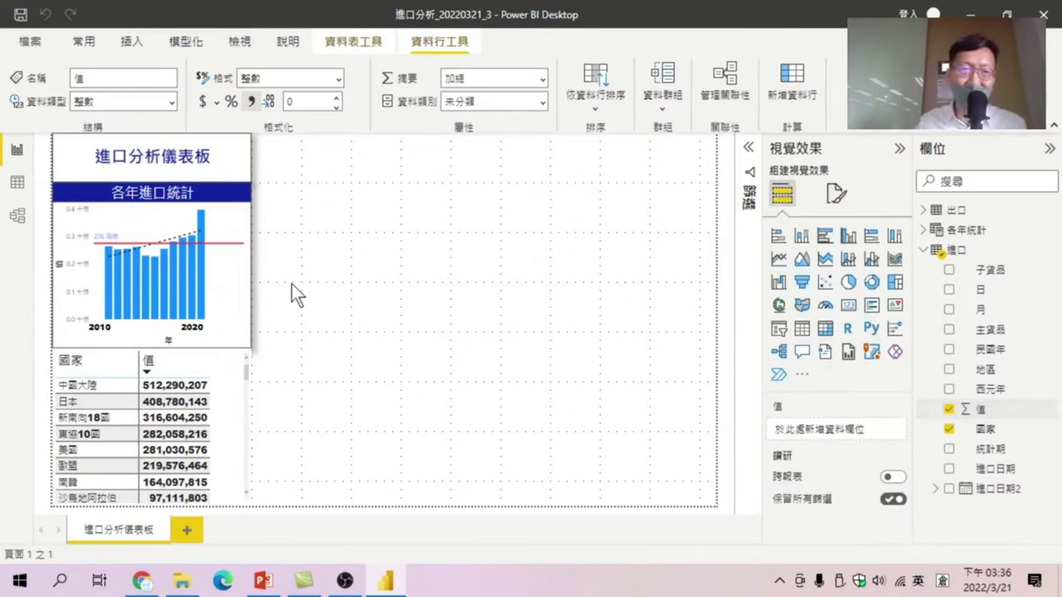
click(233, 369)
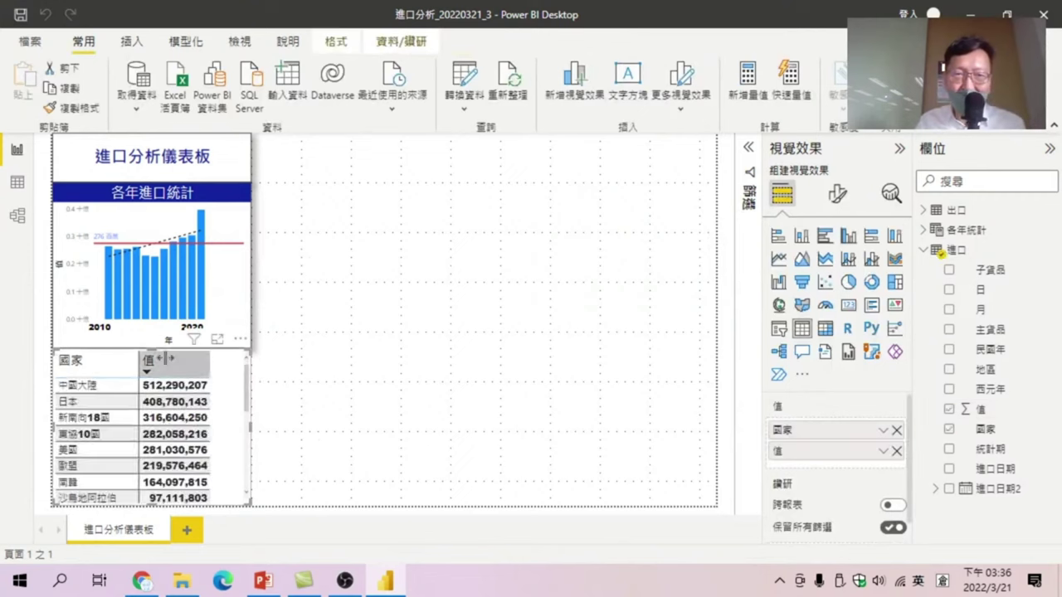
click(836, 192)
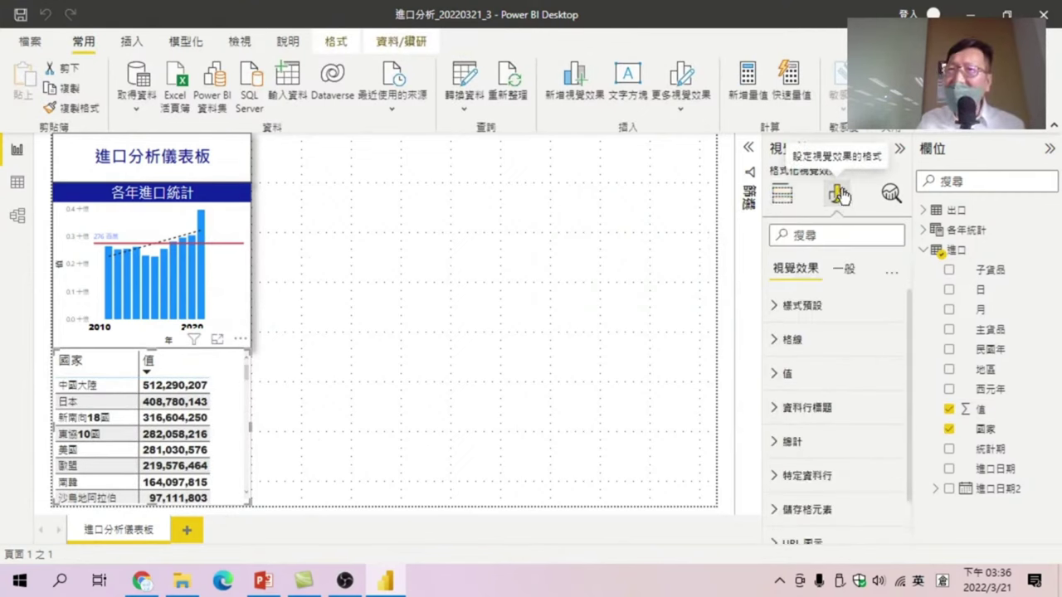
scroll(835, 417, down, 1)
click(846, 272)
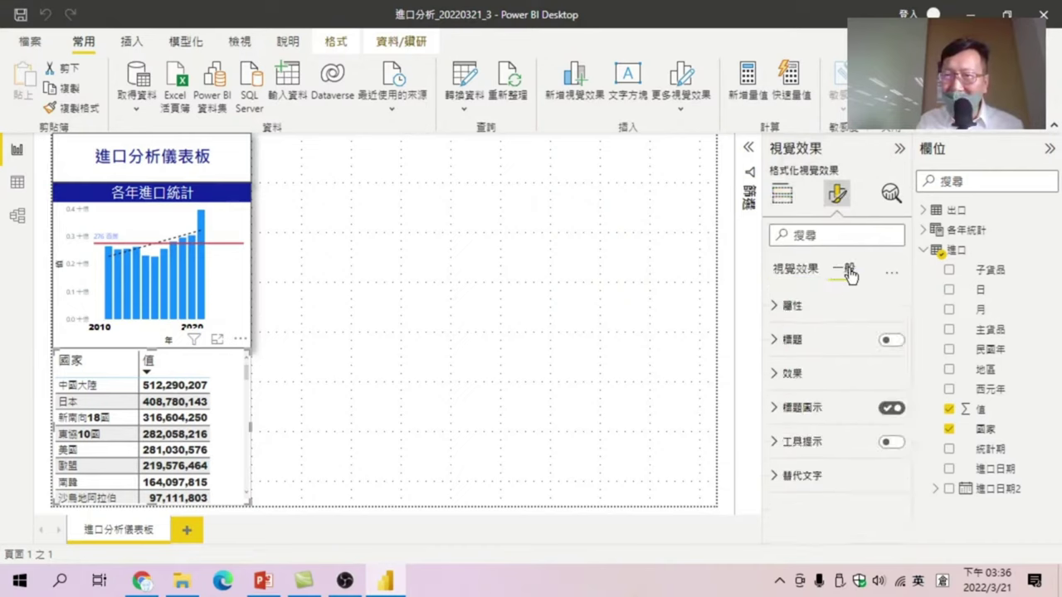
- Turn on Visual border under Effects for the country table
click(787, 381)
scroll(804, 430, down, 1)
scroll(826, 474, down, 2)
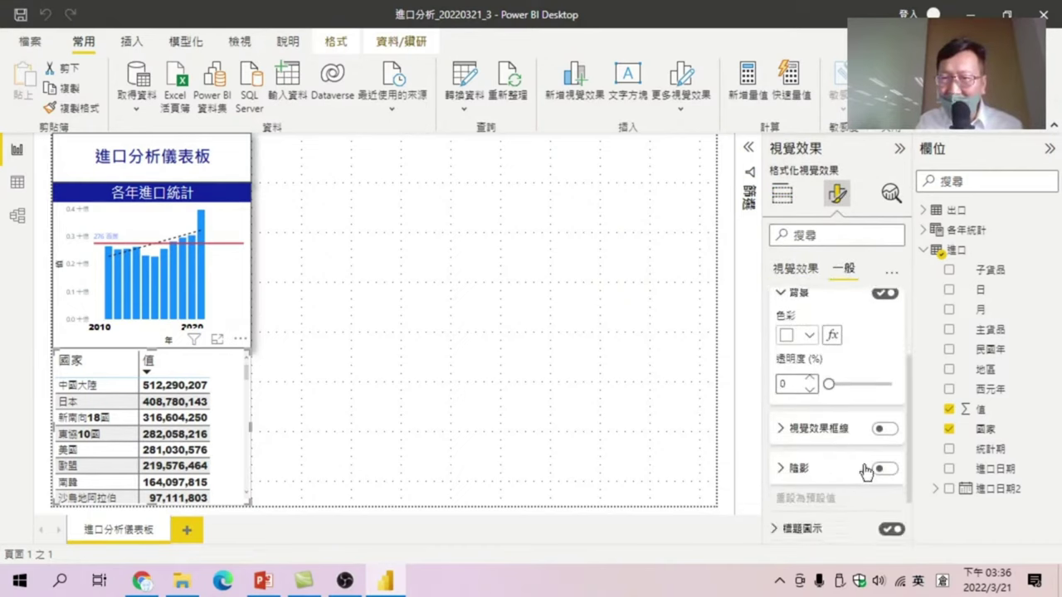
click(884, 428)
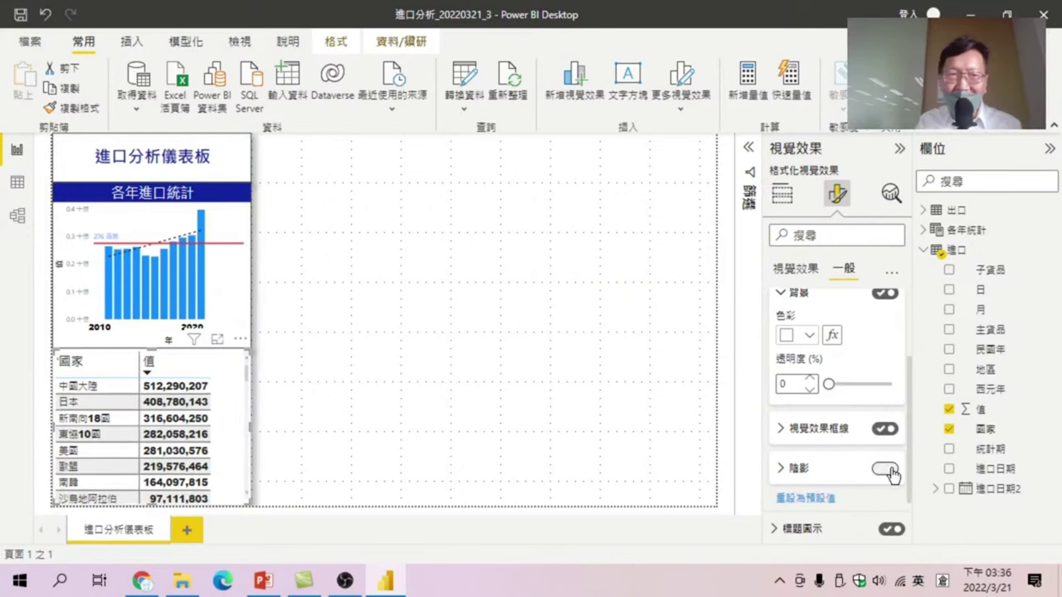
- Remove the 西元年 filter from the table and convert it into a matrix
click(440, 366)
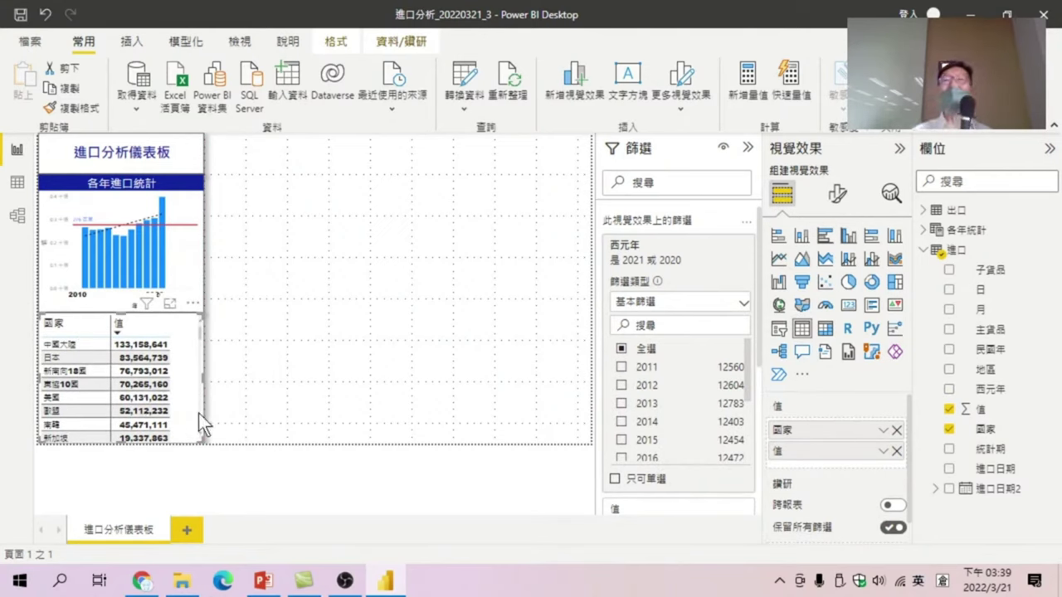
click(730, 246)
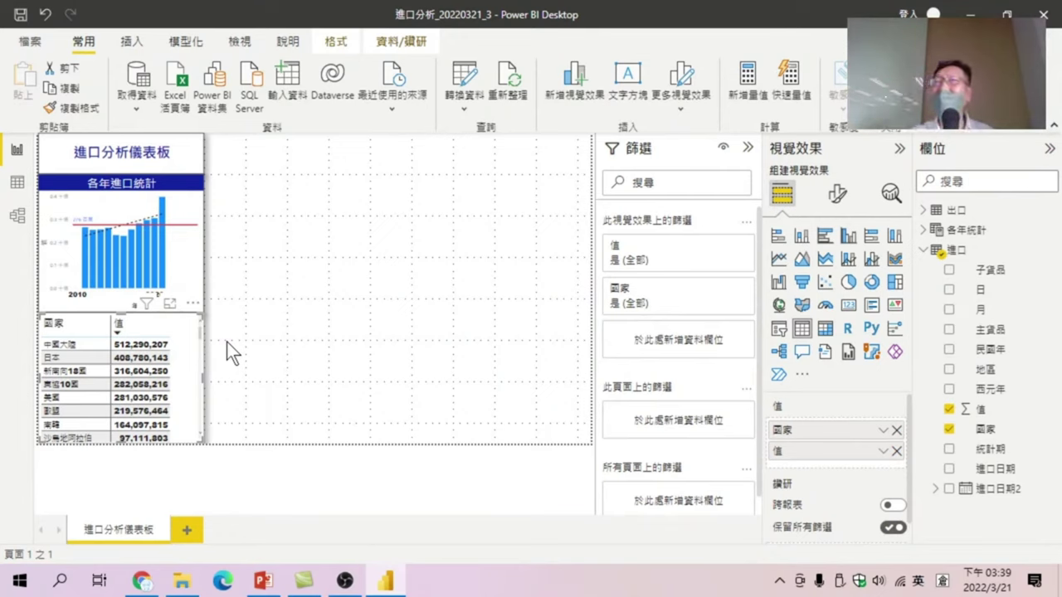
click(825, 329)
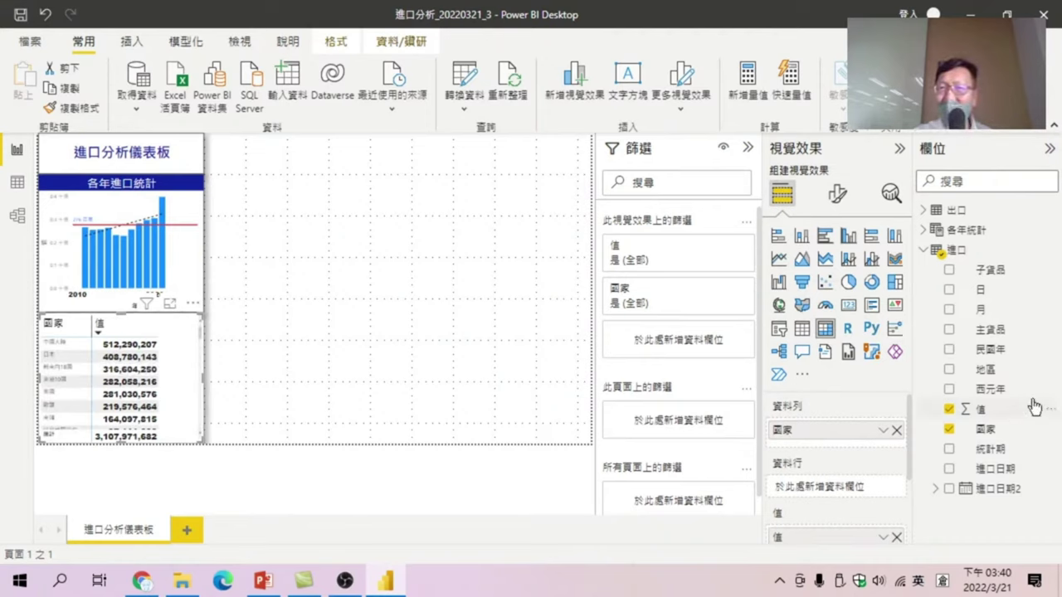
- Put 西元年 into the matrix Columns well and widen the matrix to show the year columns
drag(992, 389, 869, 490)
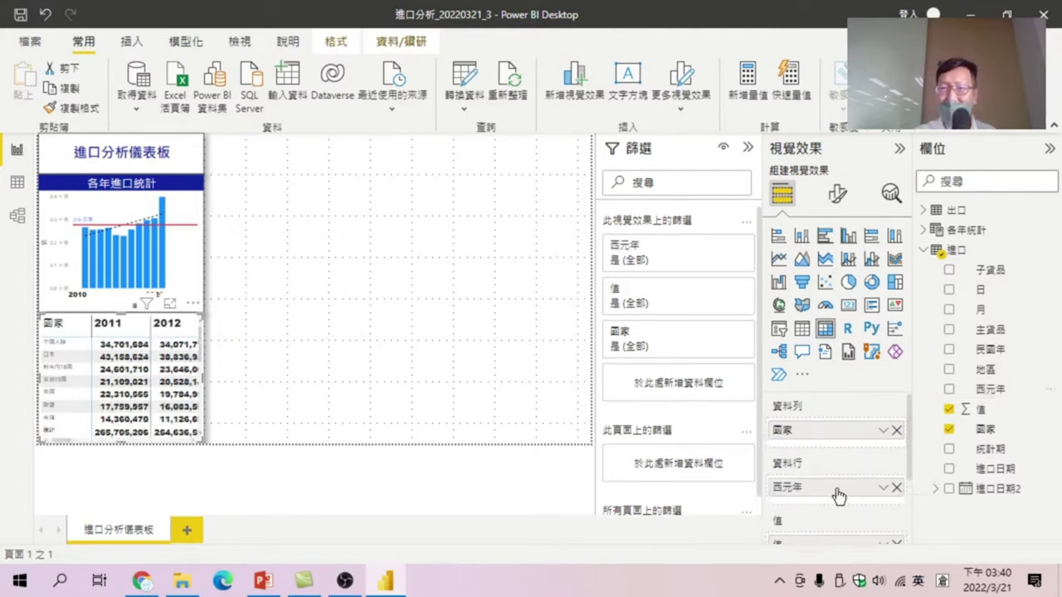
scroll(834, 487, down, 1)
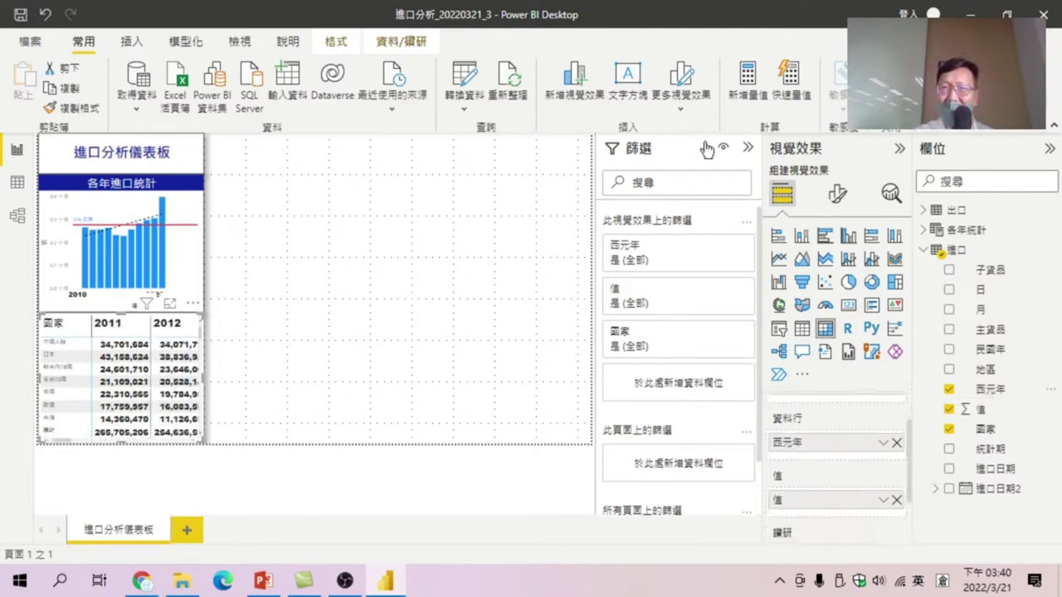
click(747, 148)
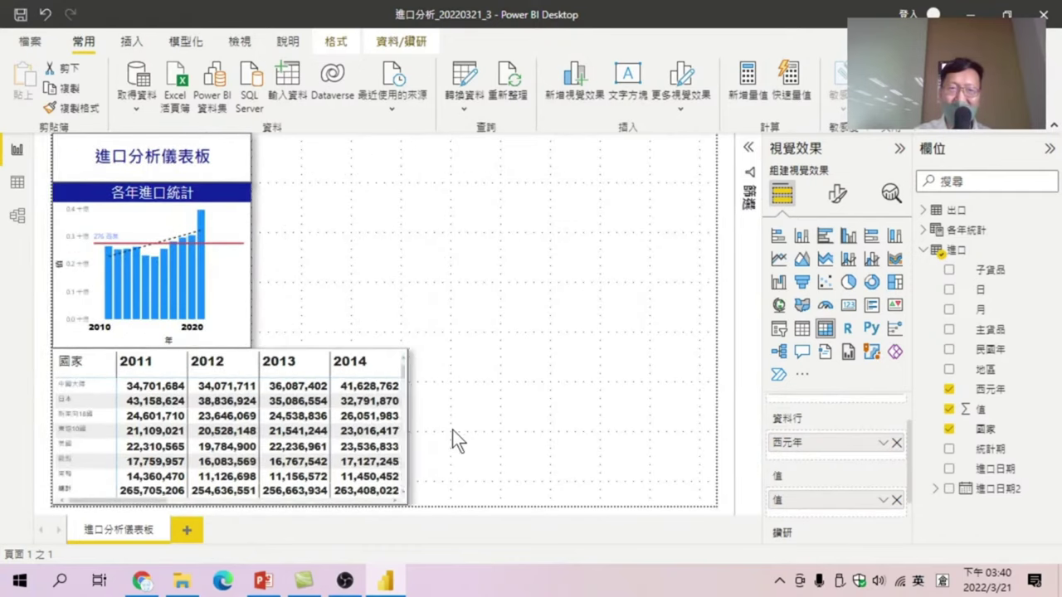
drag(253, 427, 649, 427)
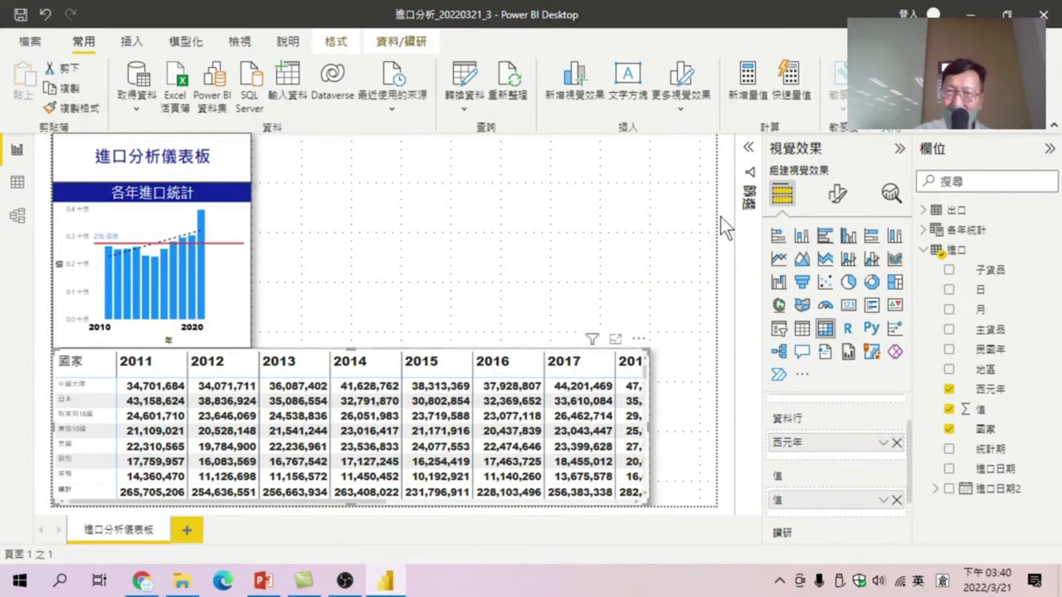
click(749, 150)
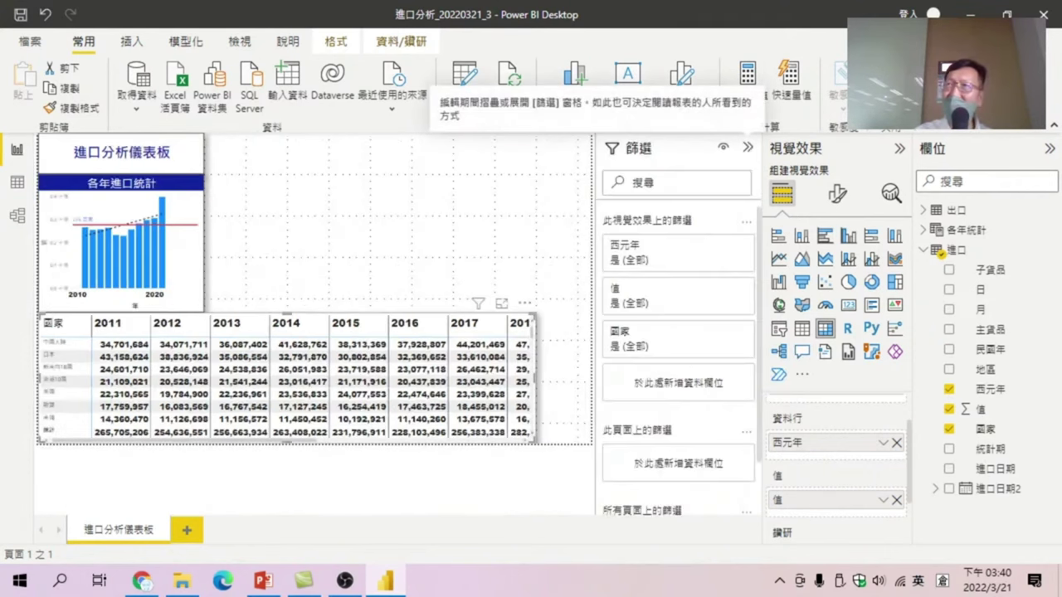
mouse_move(677, 251)
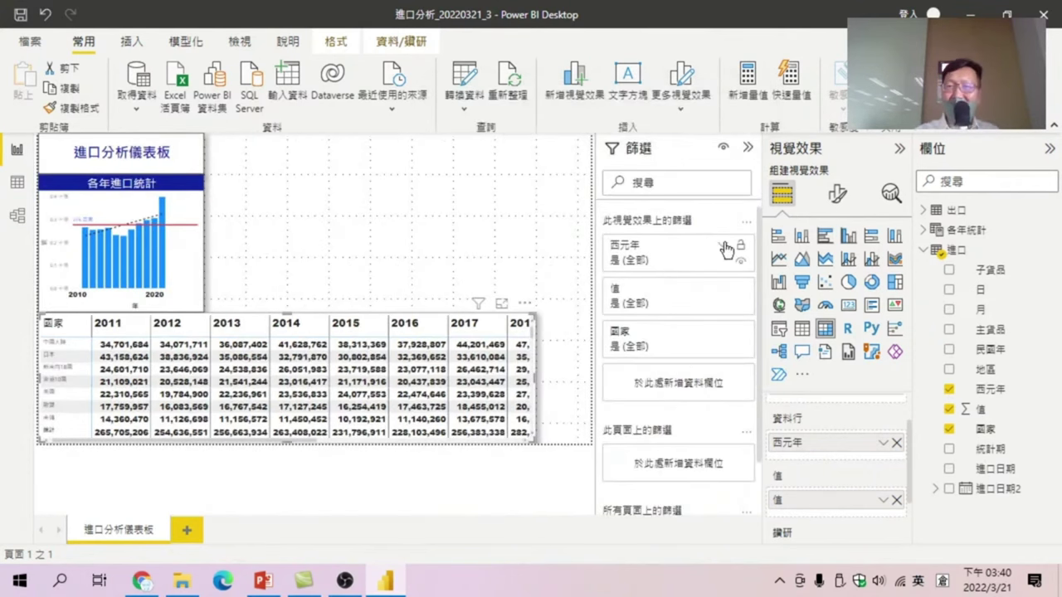
- Limit the 西元年 filter to 2020 and 2021, then narrow the matrix to fit three columns
click(723, 246)
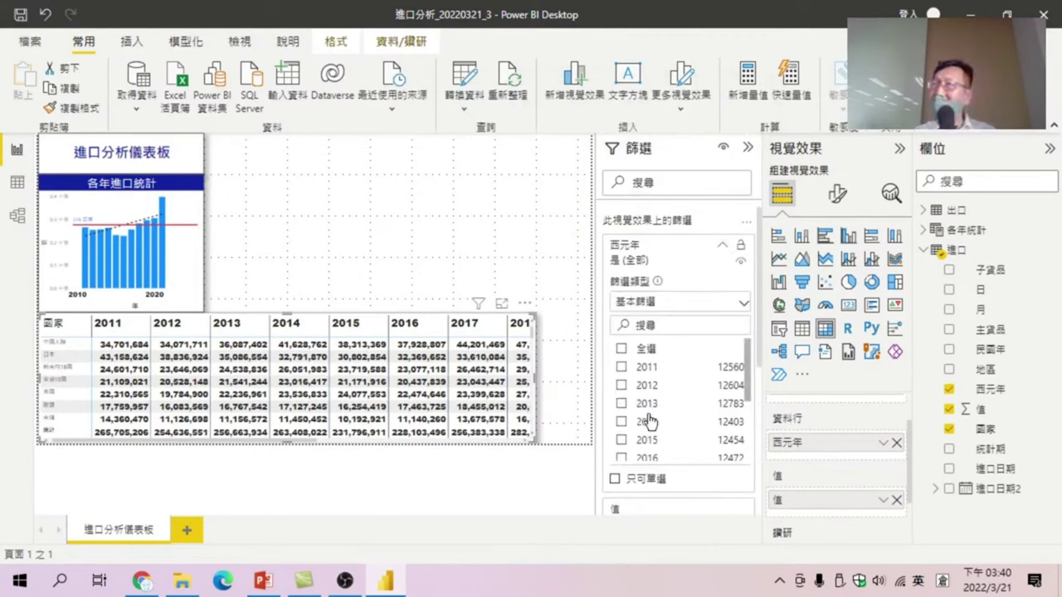
scroll(654, 420, down, 1)
scroll(654, 420, down, 1)
scroll(655, 420, down, 1)
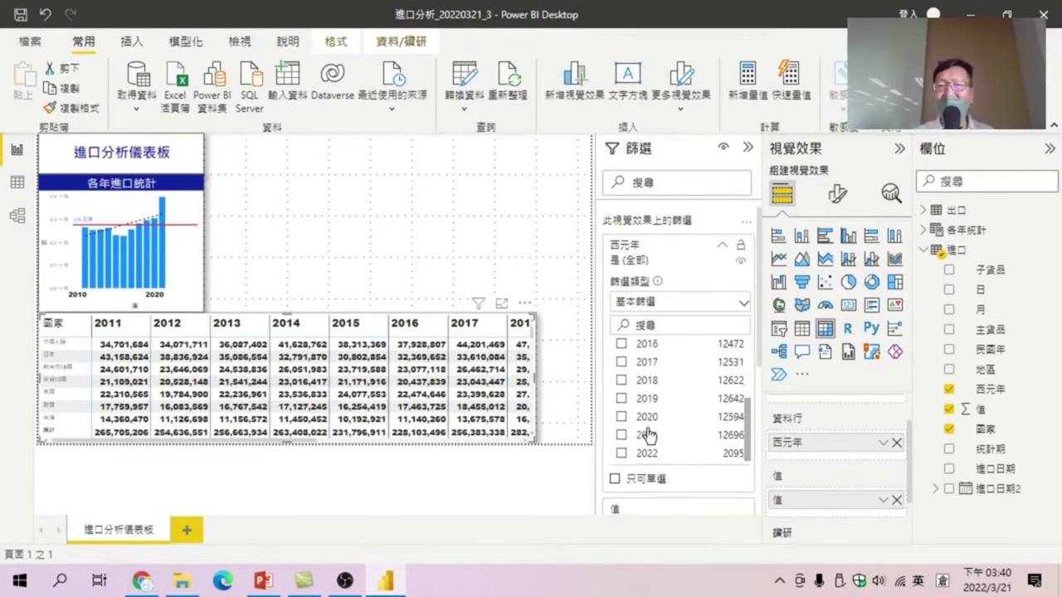
scroll(655, 420, down, 1)
click(621, 342)
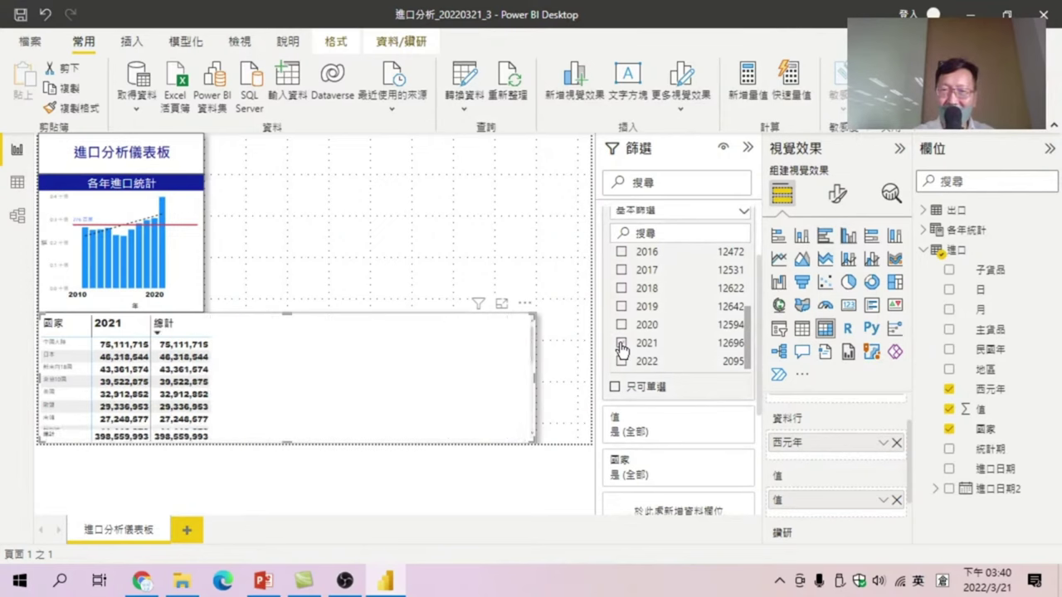
click(621, 324)
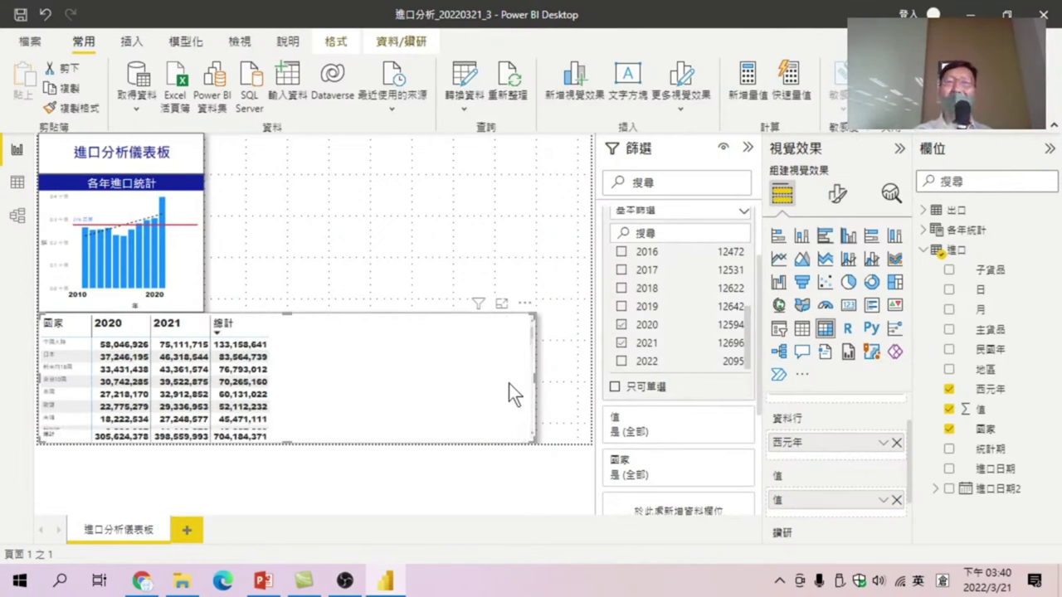
drag(534, 375, 286, 375)
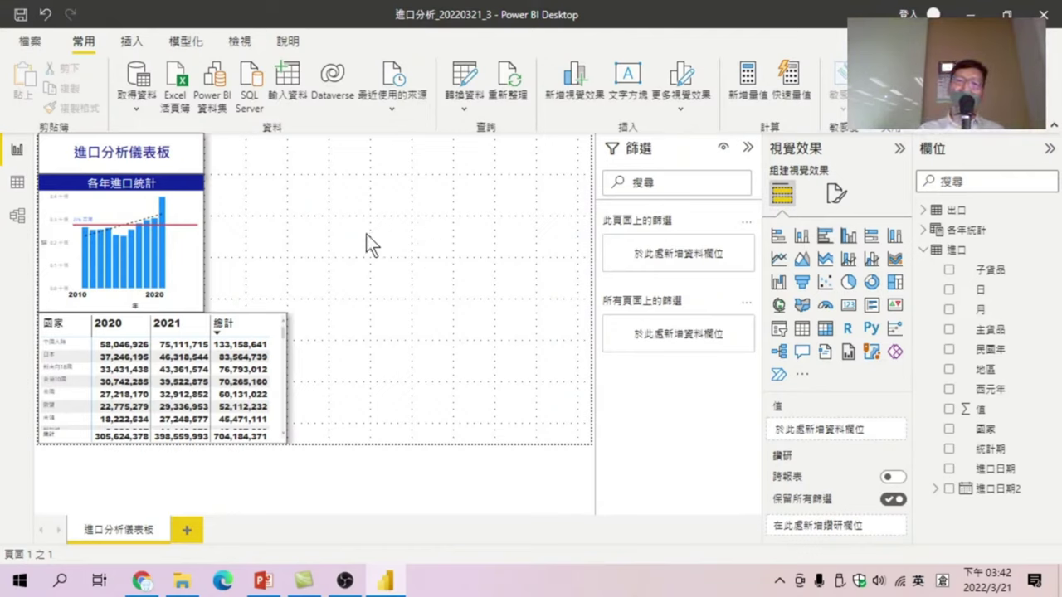
- Add a map visual, enlarge it across the right of the page, and add 國家 to it
click(779, 307)
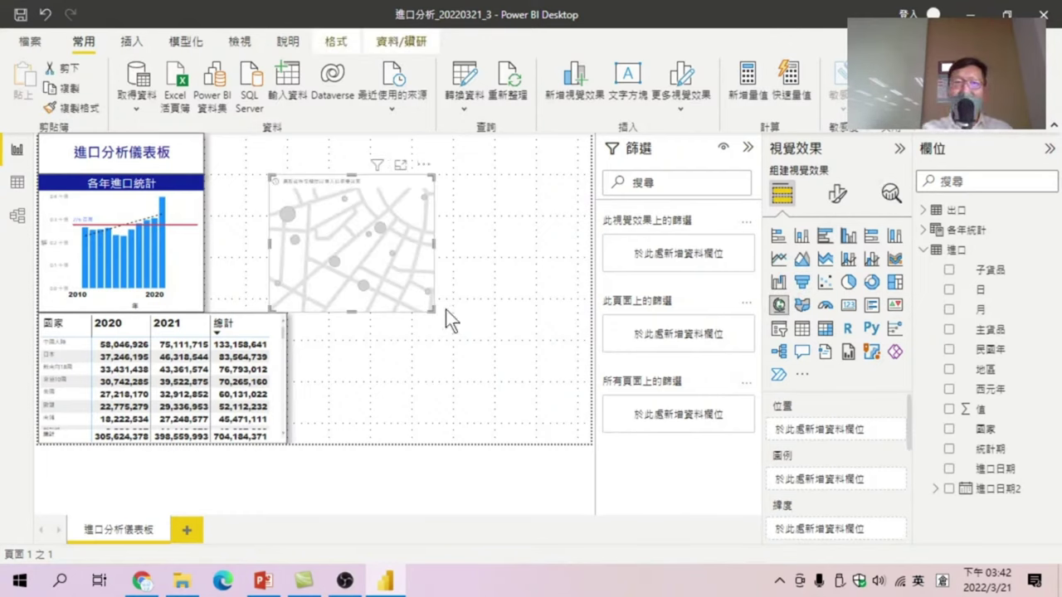
drag(428, 307, 589, 443)
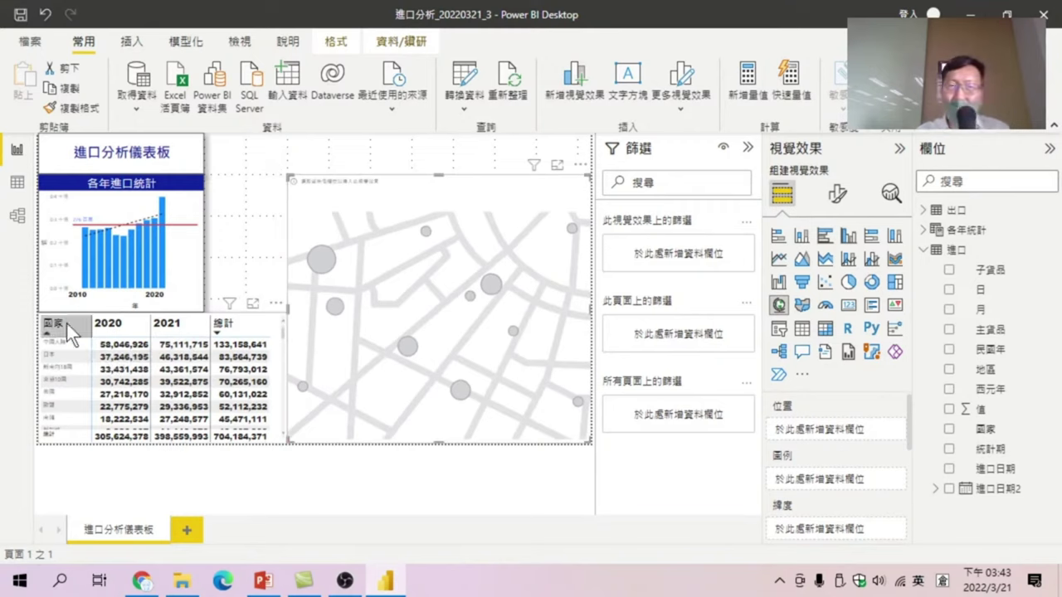
click(949, 429)
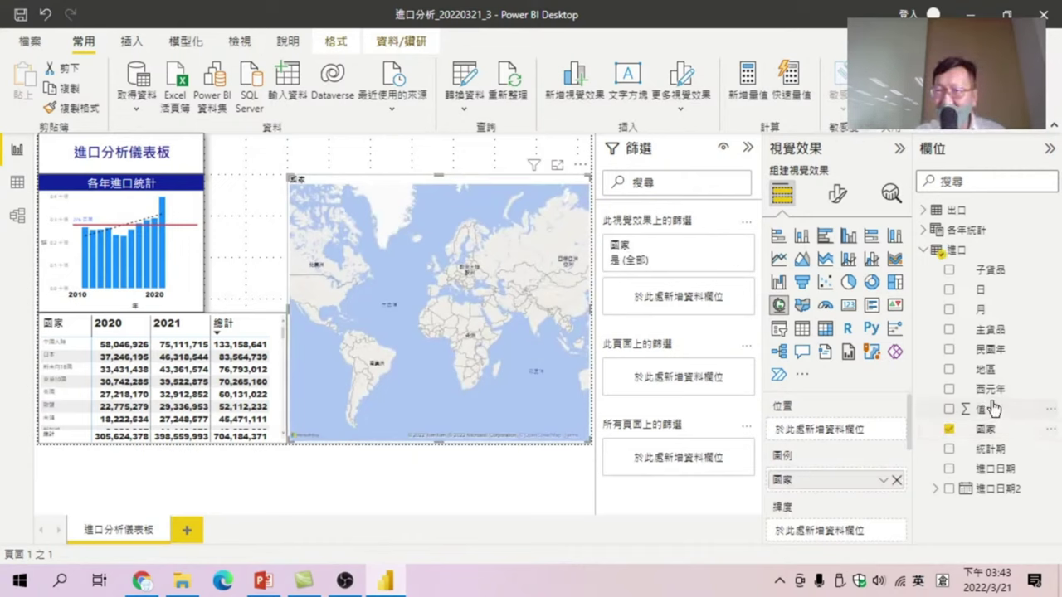
- Size the map bubbles by 值 and view the map in Focus mode
scroll(829, 445, down, 3)
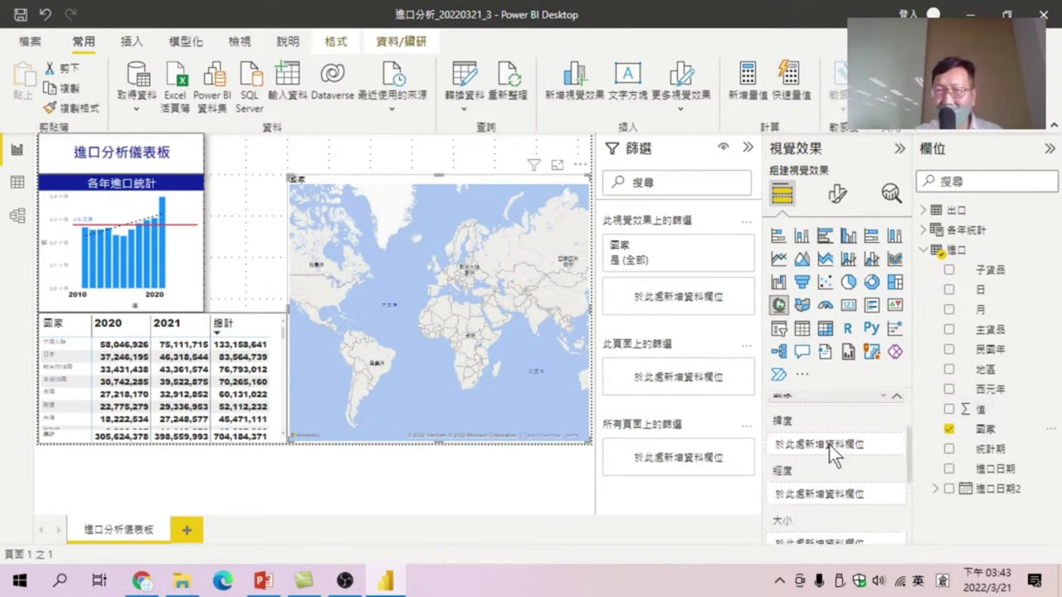
scroll(829, 448, down, 1)
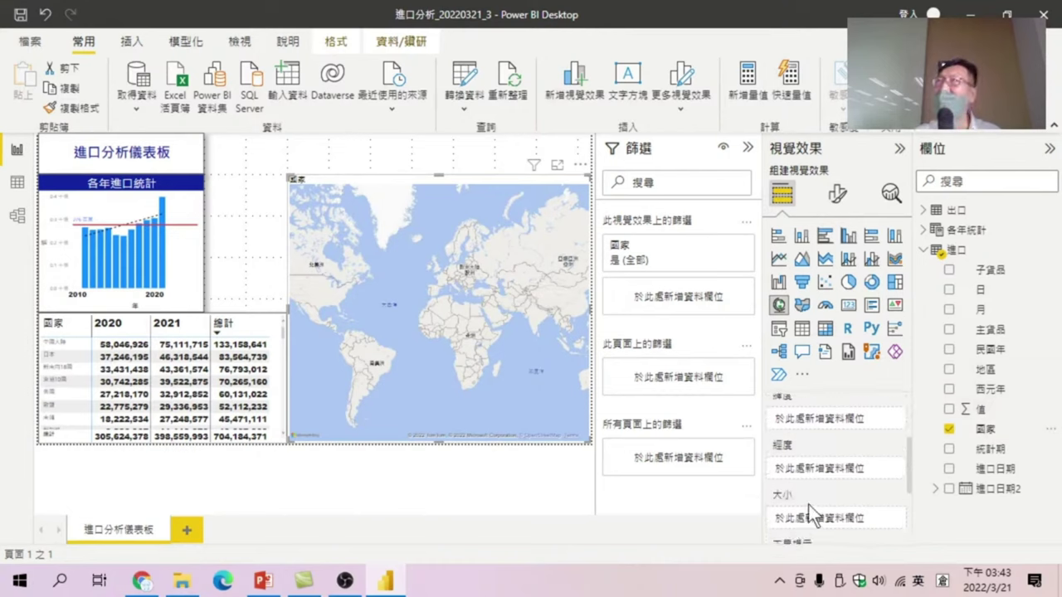
click(950, 410)
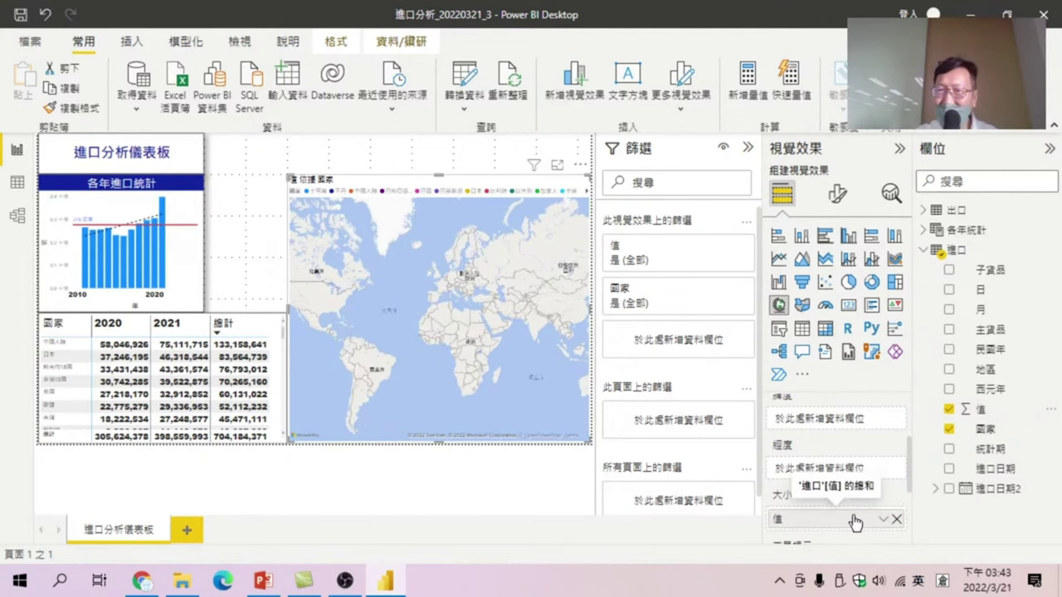
click(557, 164)
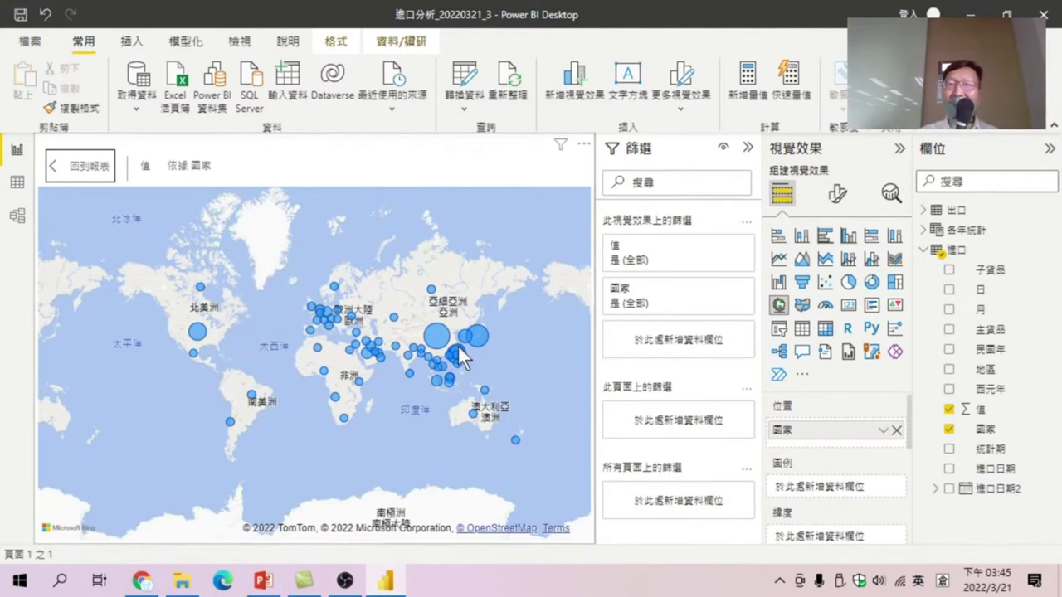
- Go back to the report, narrow the country matrix, and widen the map to meet it
click(97, 169)
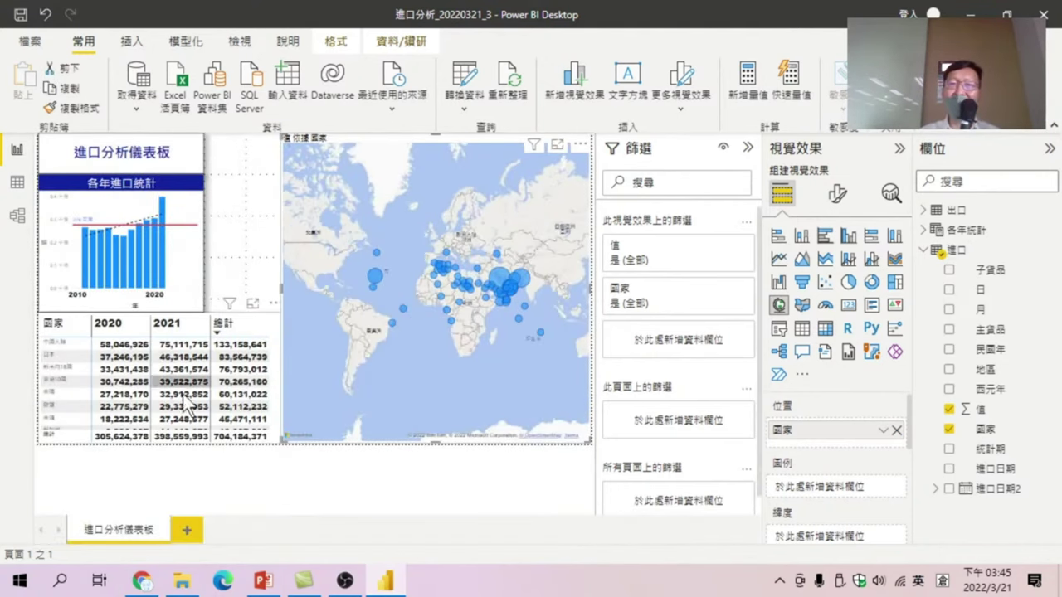
mouse_move(158, 378)
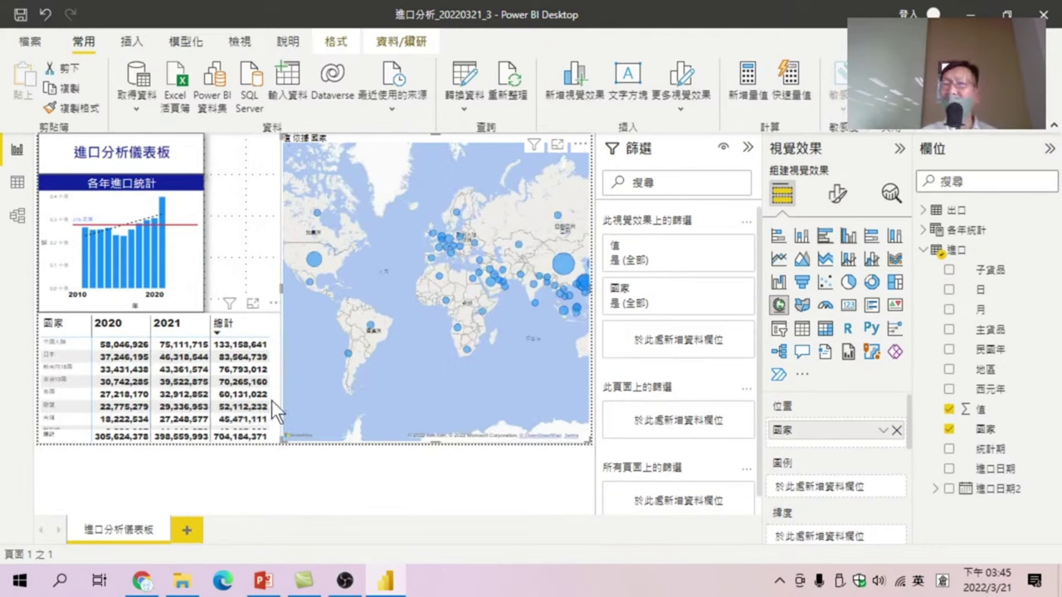
click(161, 246)
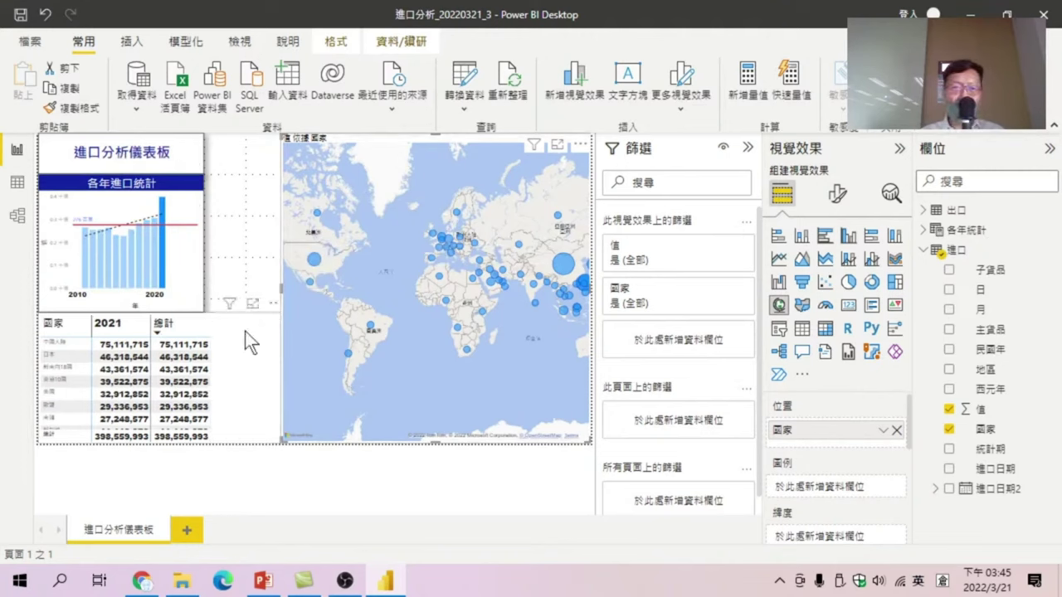
click(249, 358)
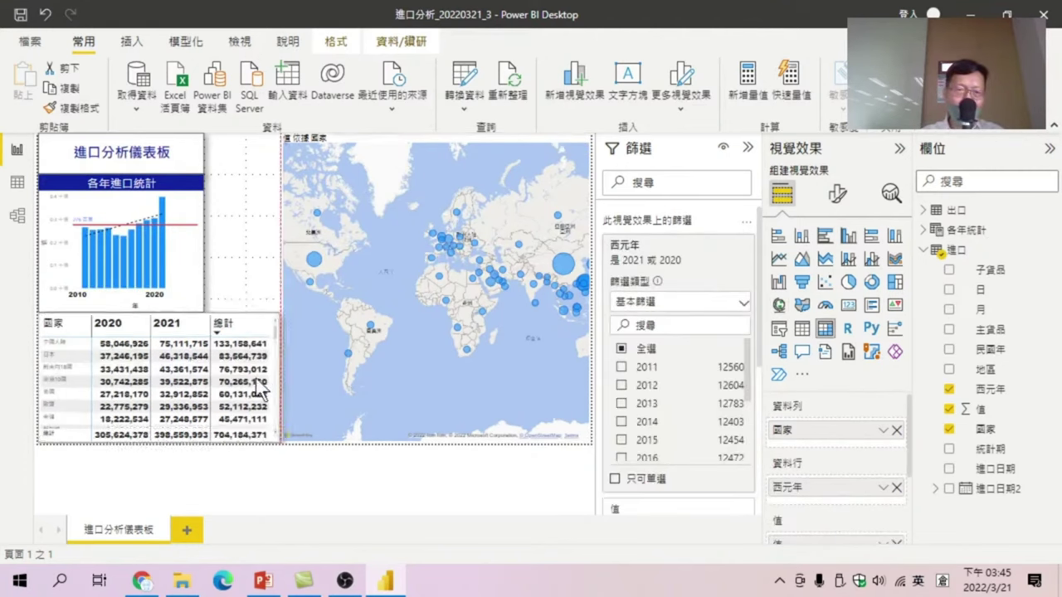
drag(220, 385, 209, 388)
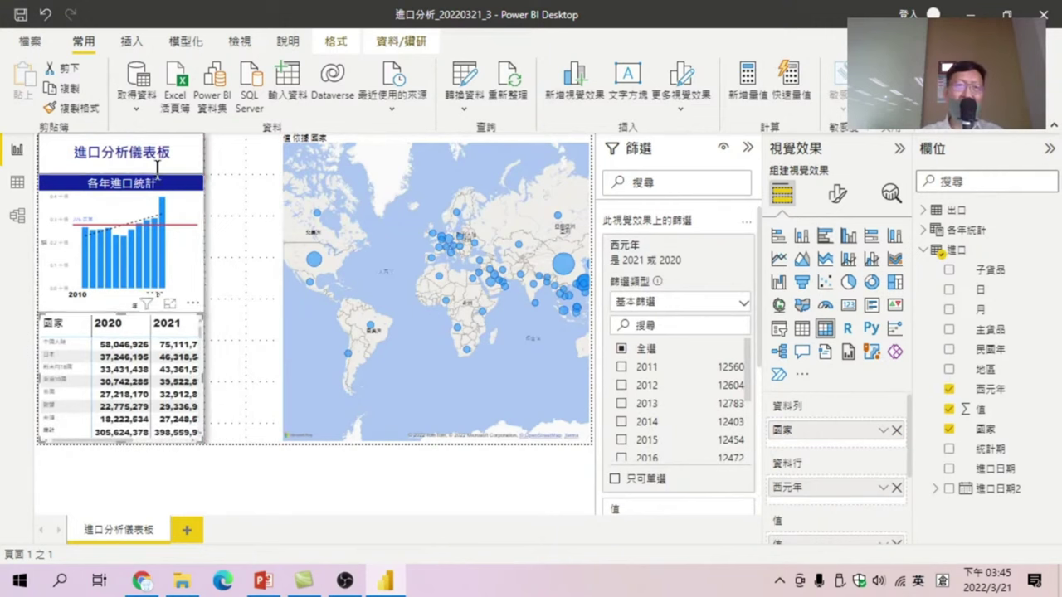
click(160, 207)
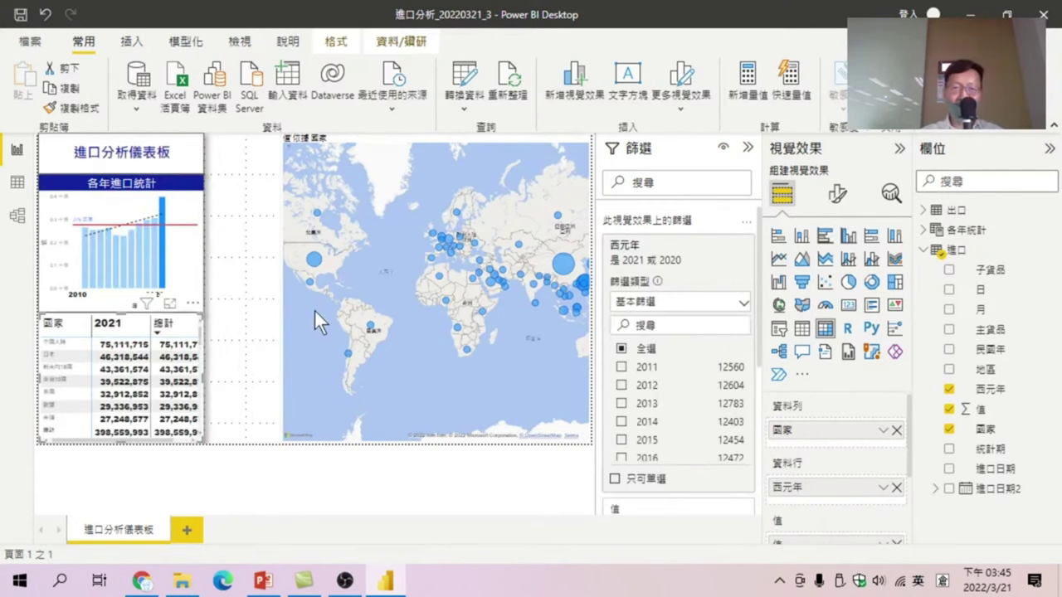
click(313, 311)
drag(284, 299, 206, 287)
- Test cross-filtering by selecting year bars such as 2021, 2020 and 2010 in the yearly chart
click(160, 247)
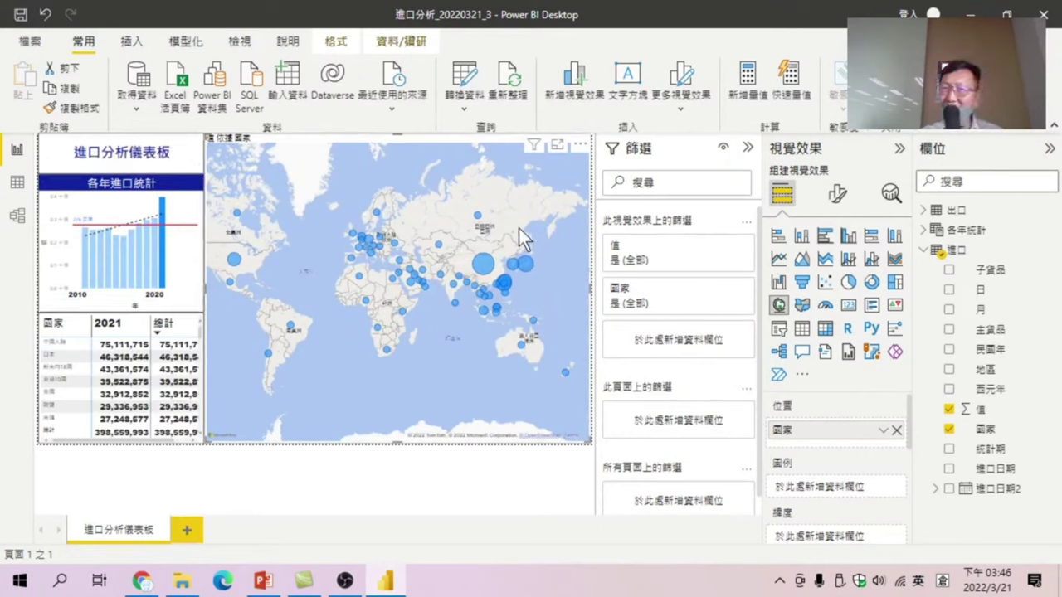
click(155, 239)
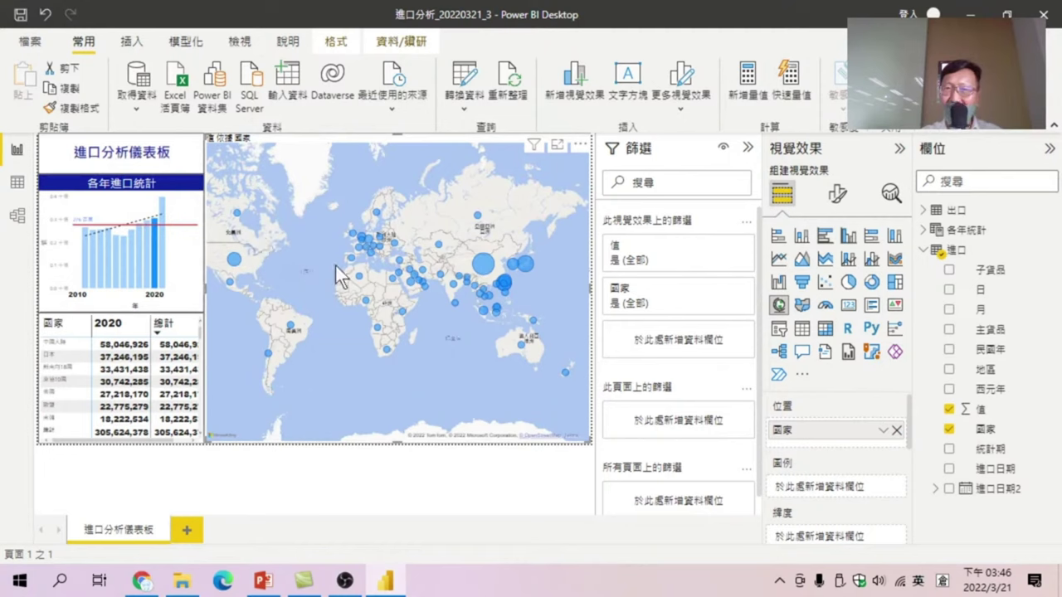
mouse_move(125, 240)
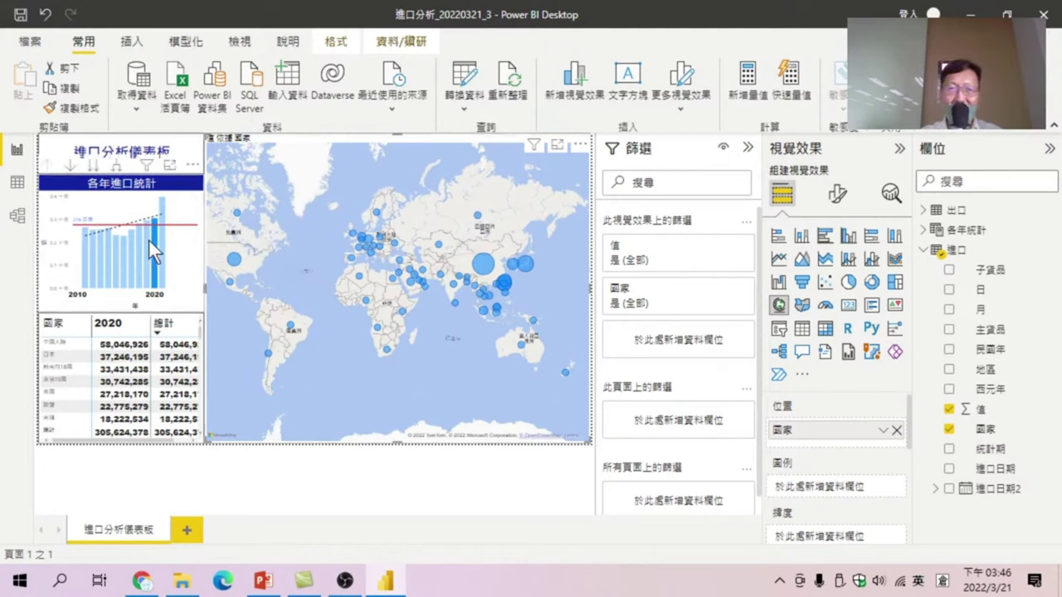
click(148, 240)
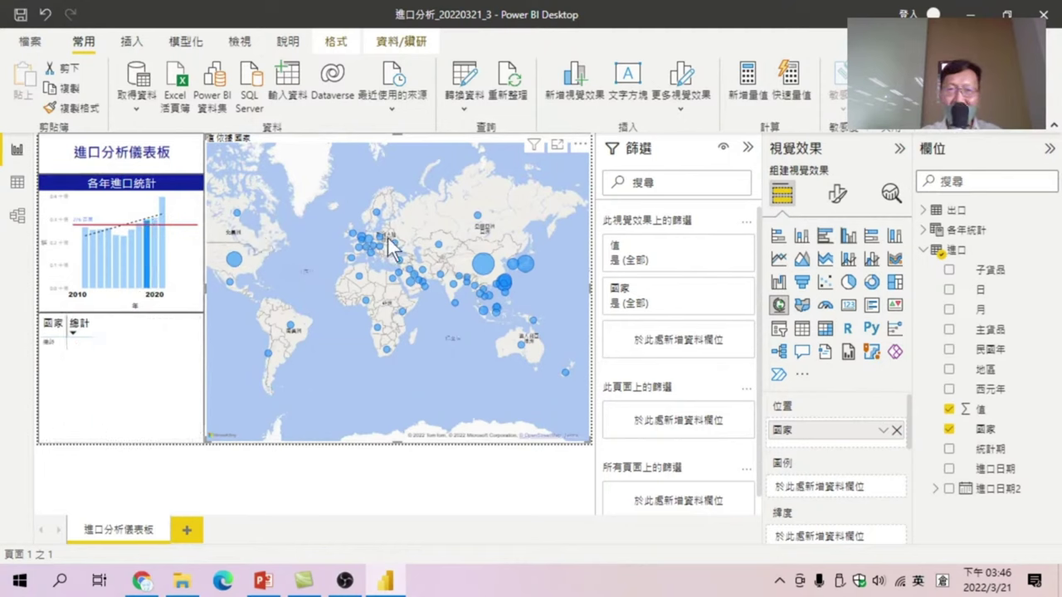
click(140, 237)
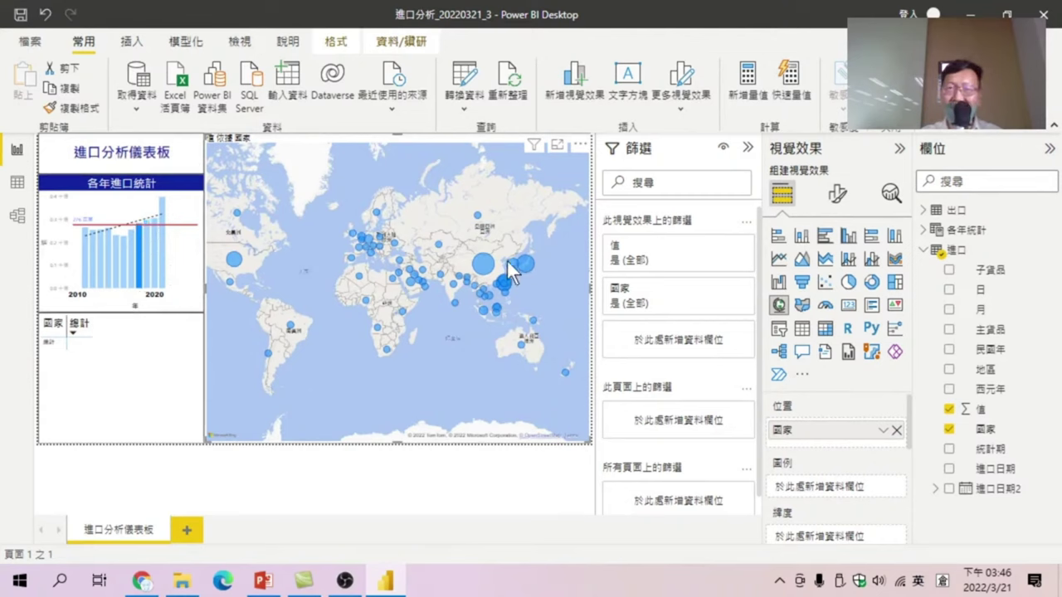
mouse_move(120, 241)
click(86, 245)
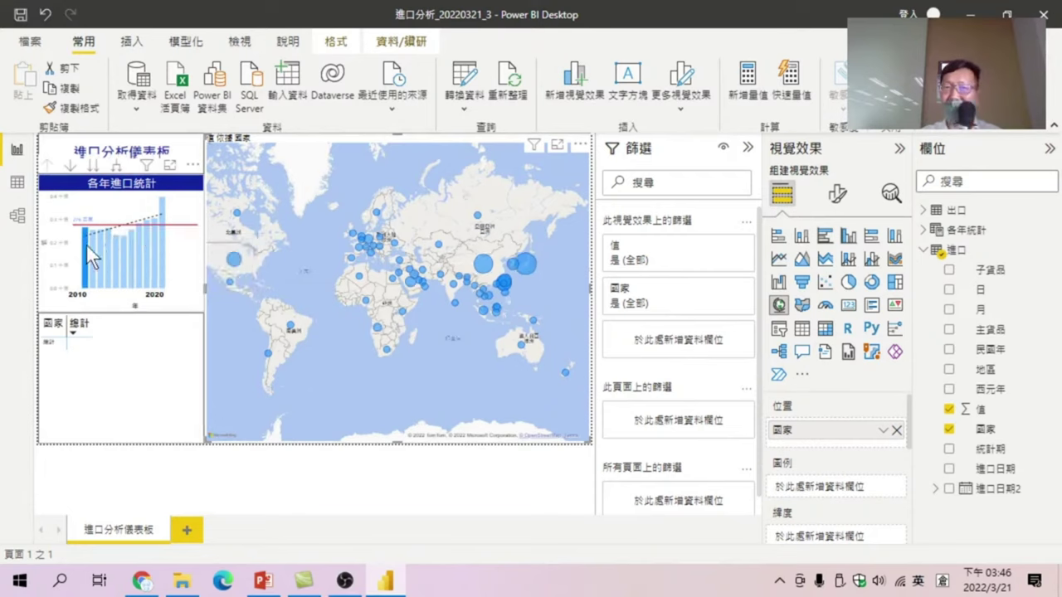
click(87, 245)
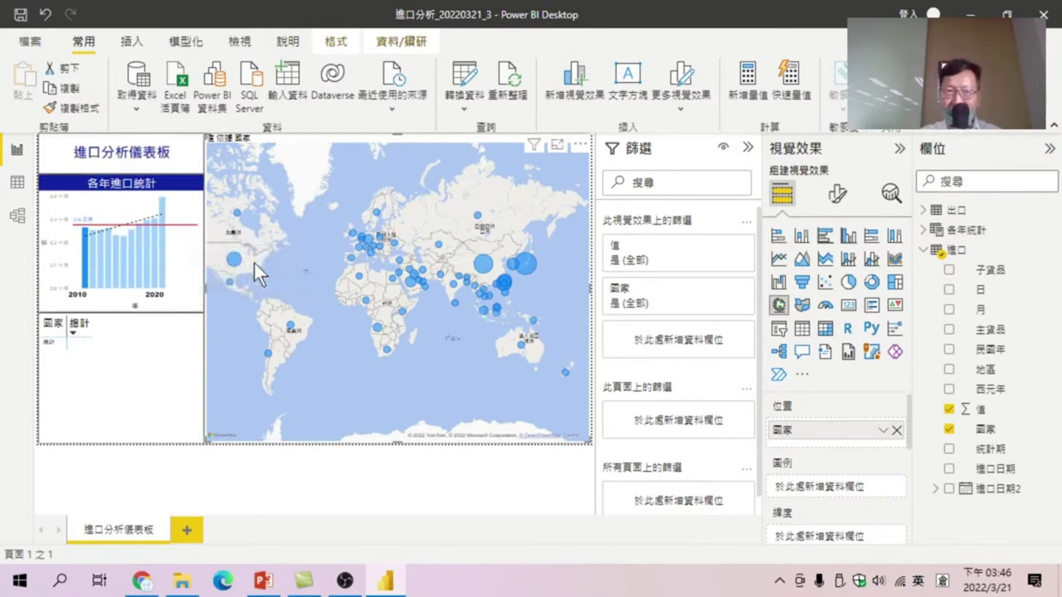
click(164, 243)
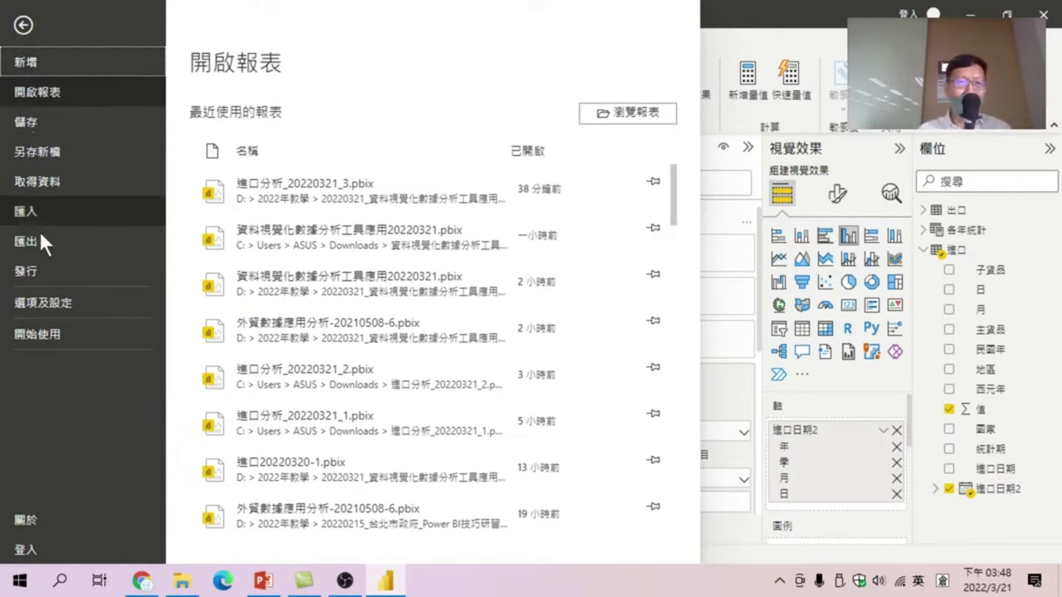
- Enable 使用 ArcGIS for Power BI in the 安全性 options and confirm with 確定
click(57, 300)
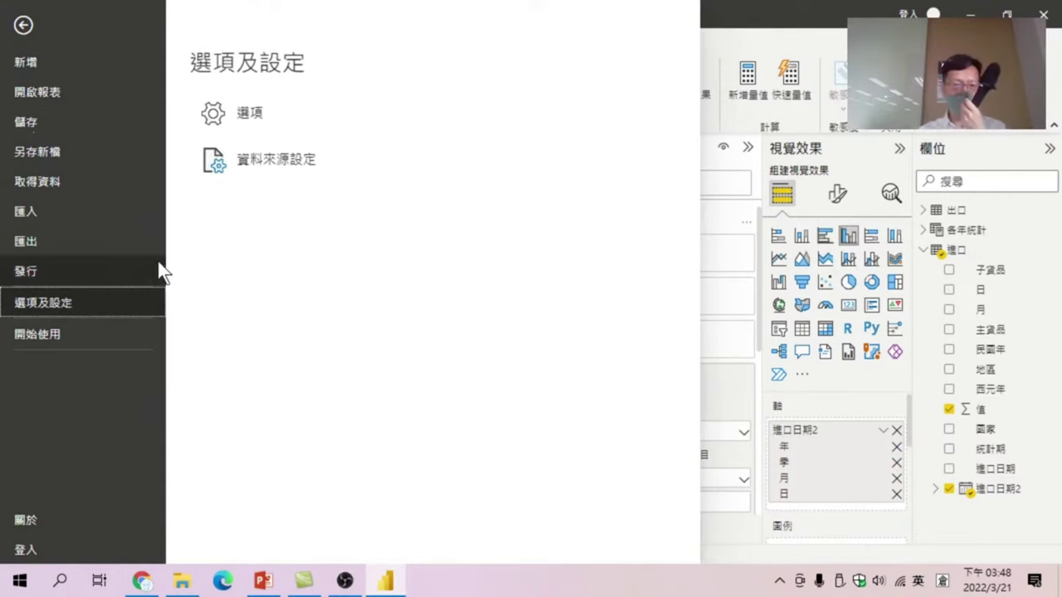
click(265, 113)
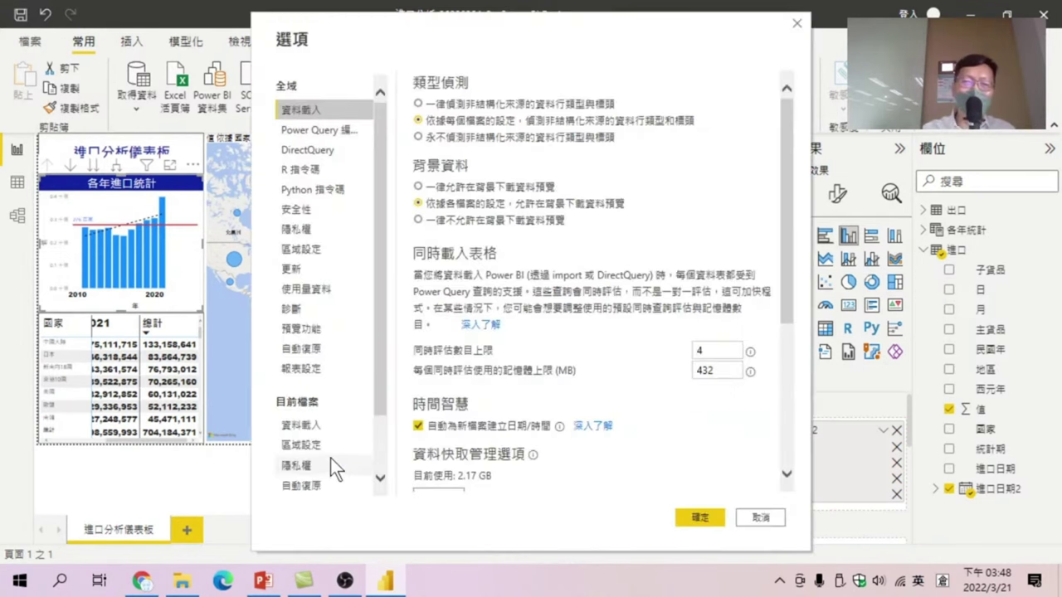
click(301, 211)
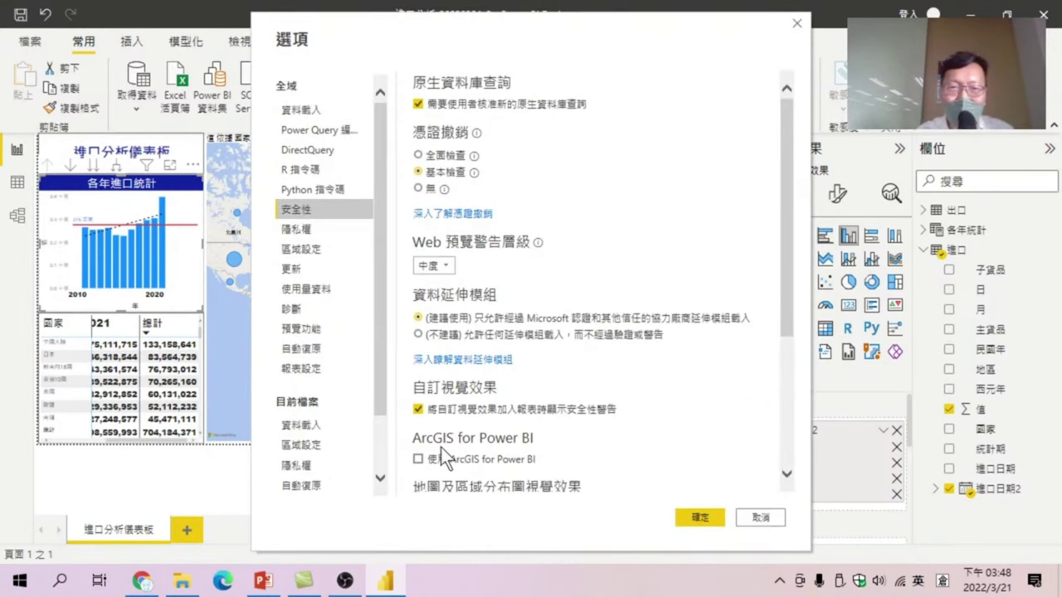
scroll(441, 447, down, 3)
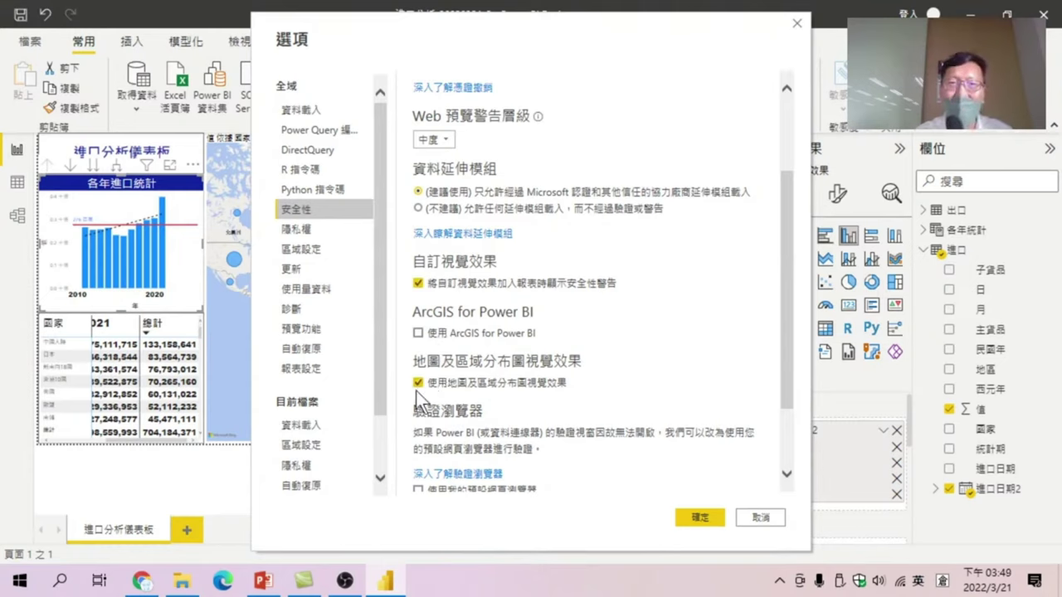
click(418, 333)
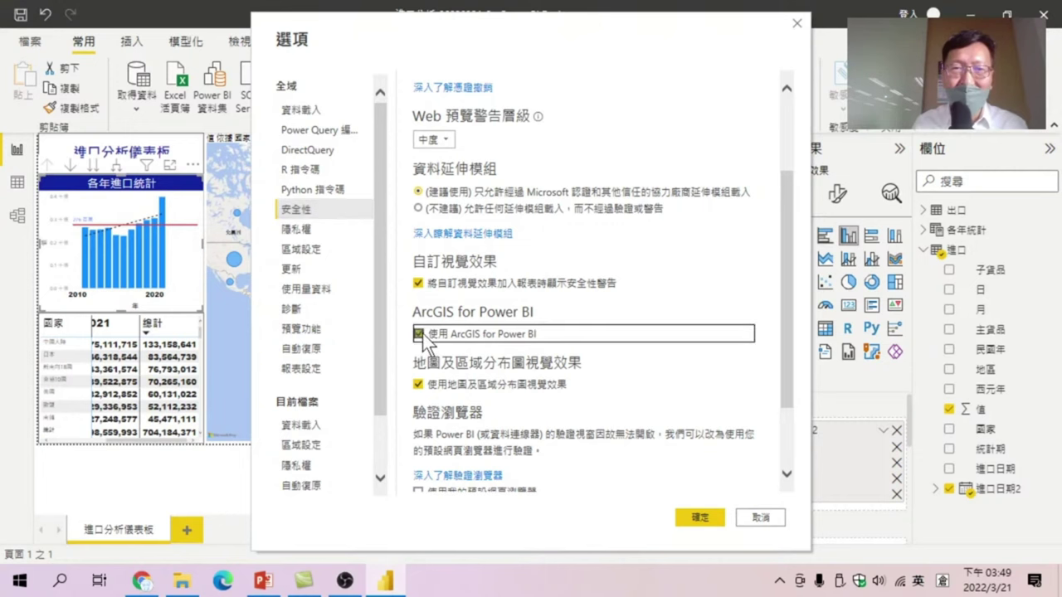
click(701, 516)
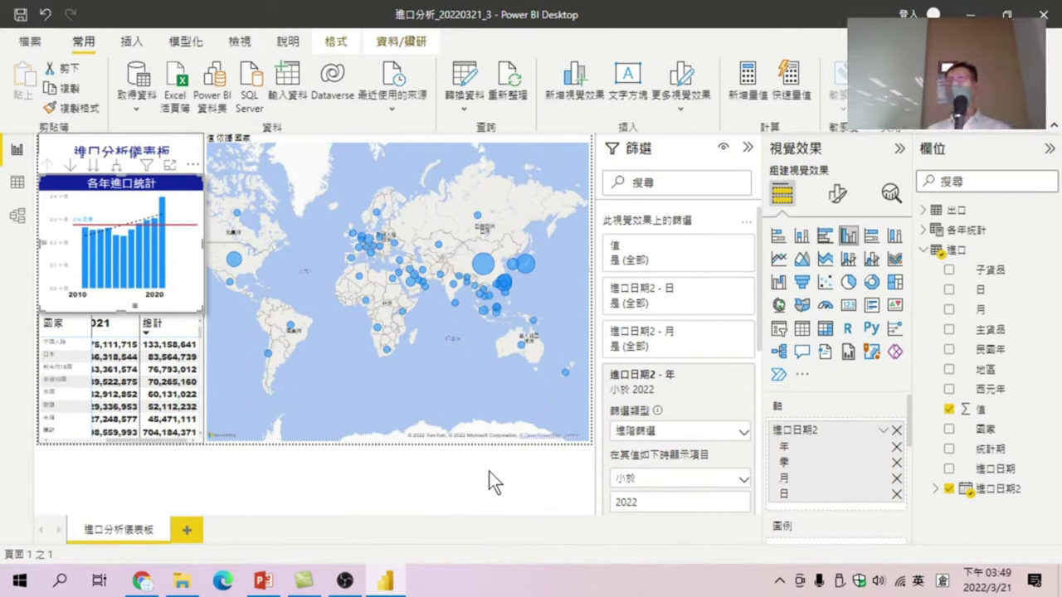
mouse_move(458, 306)
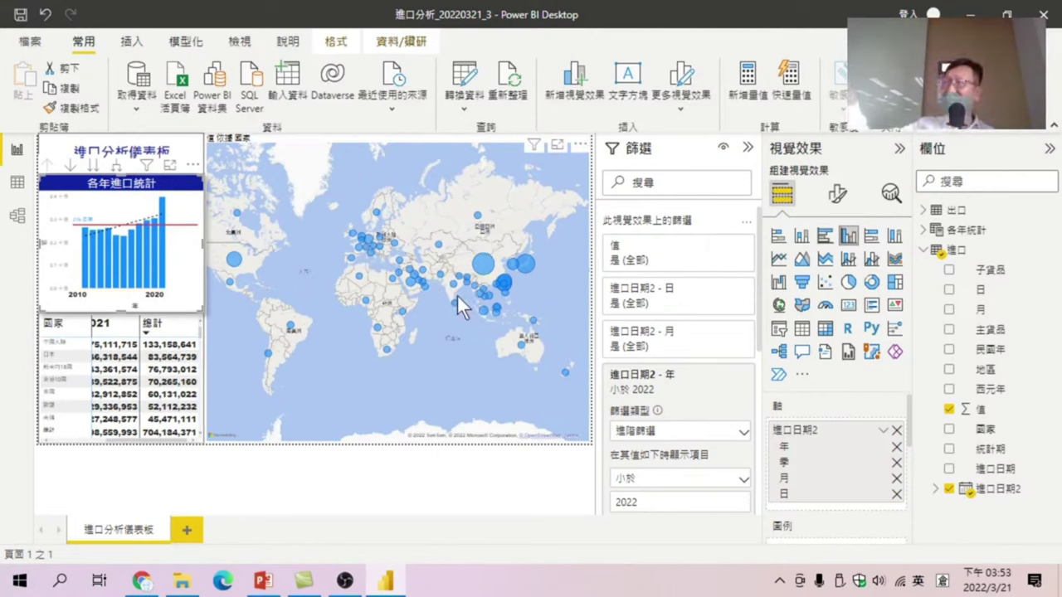
mouse_move(678, 253)
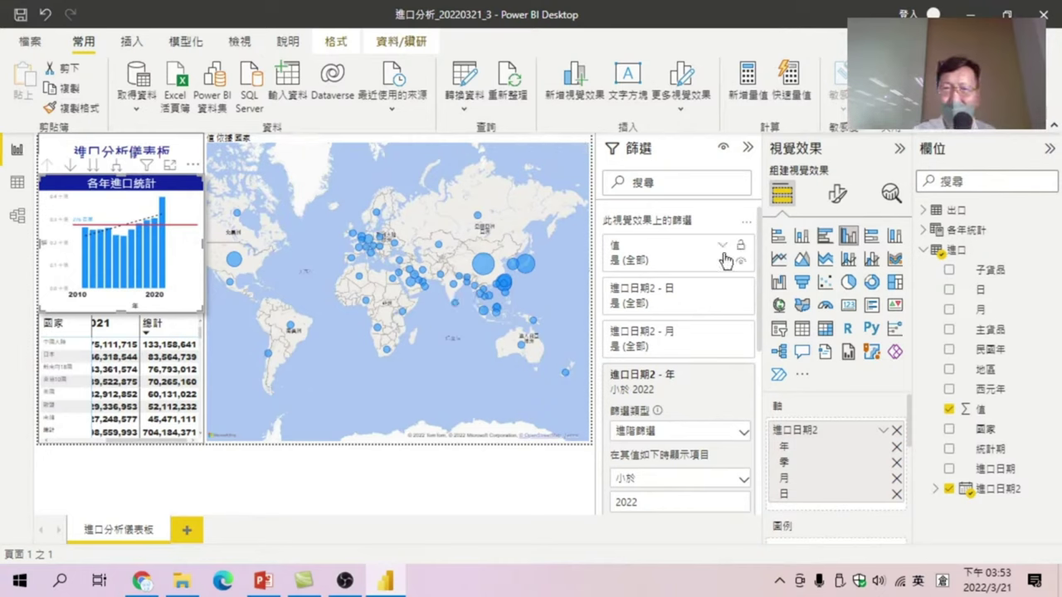
- Set a 值 greater-than 100000000 filter condition and apply it, then undo it
click(725, 247)
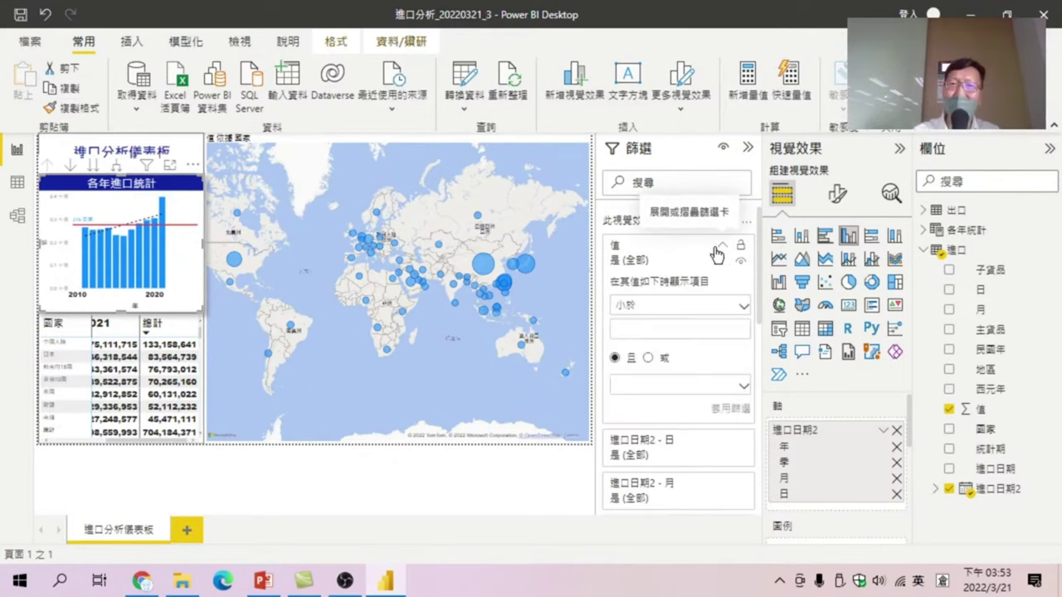
click(648, 306)
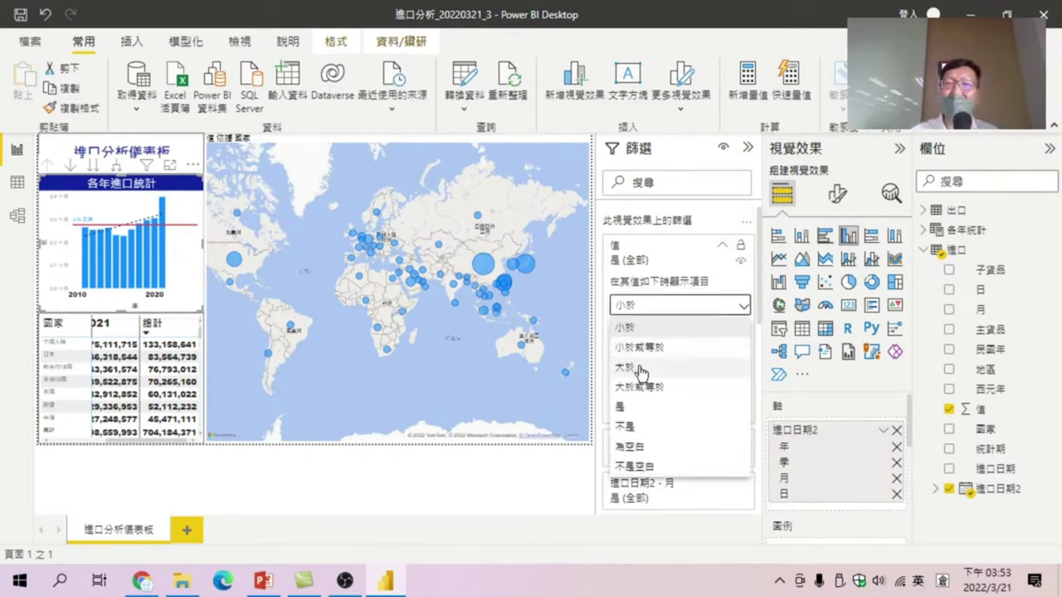
click(639, 364)
click(634, 328)
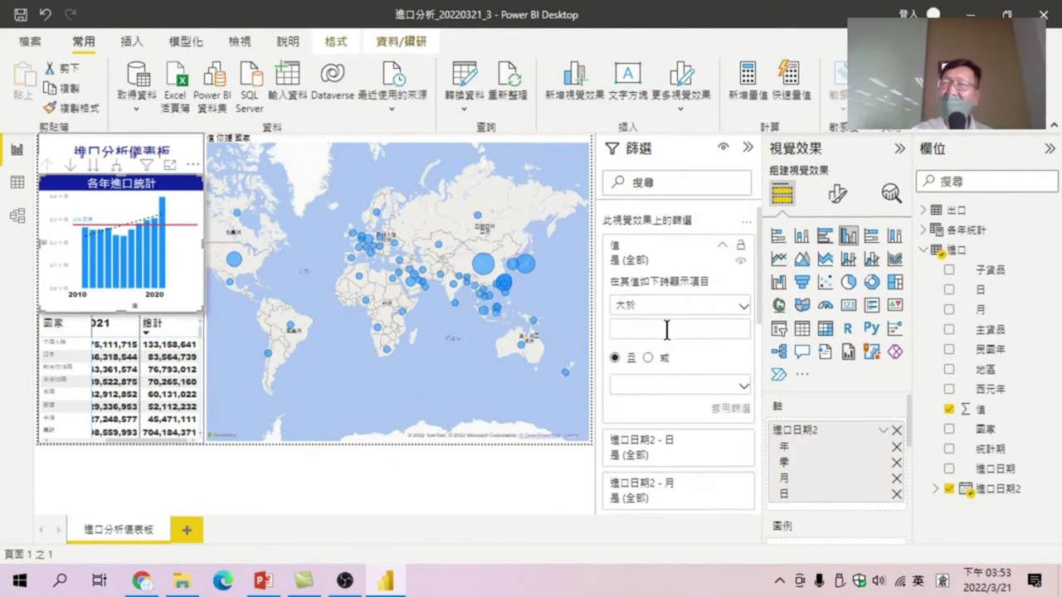
text(100000000)
click(738, 407)
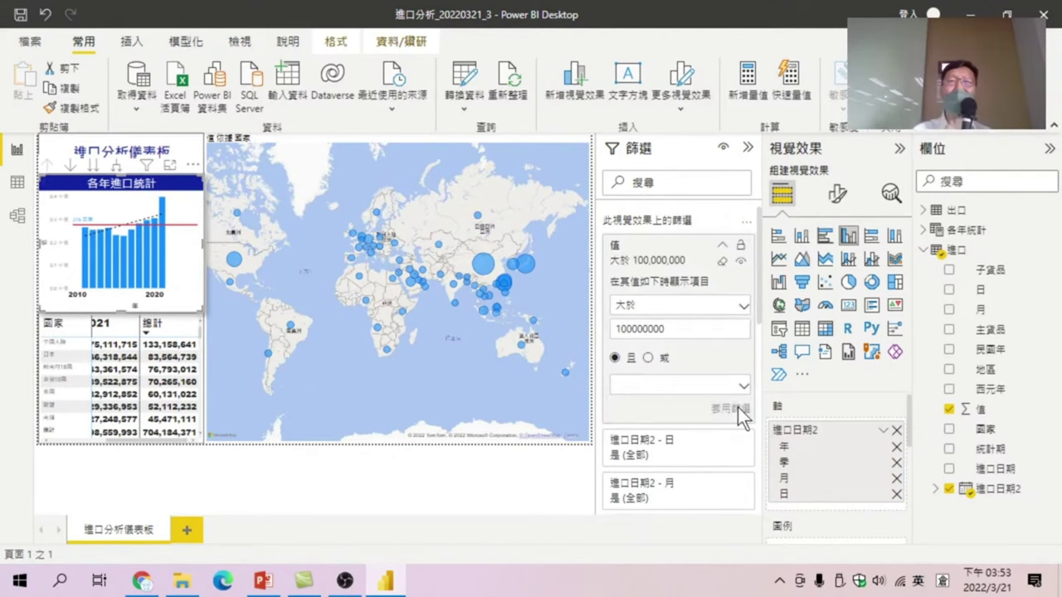
key(ctrl+z)
- With the map selected, apply the 值 greater-than 100,000,000 filter to it
click(375, 160)
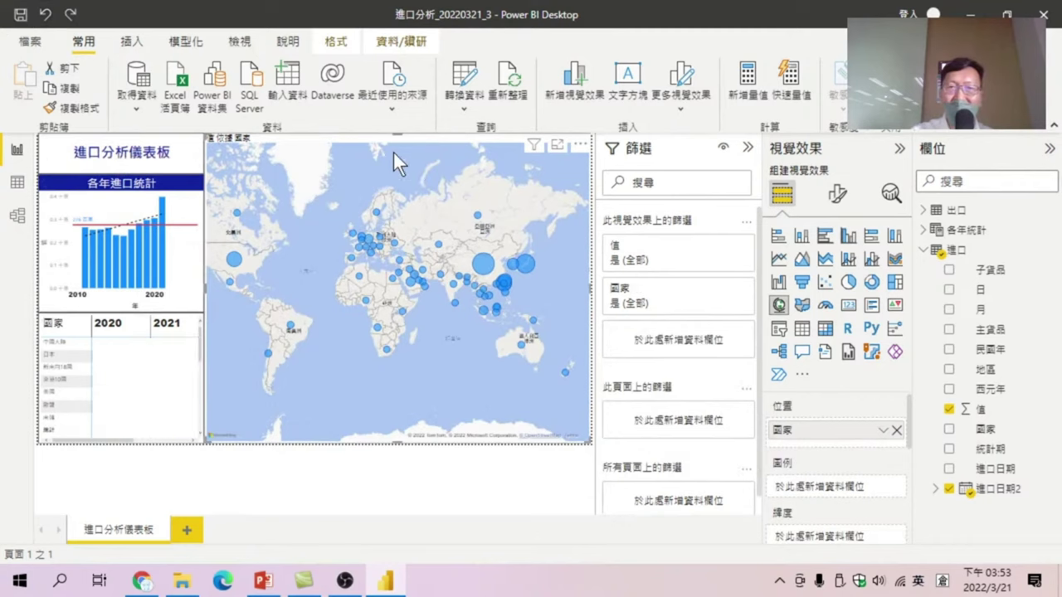
mouse_move(676, 252)
click(724, 249)
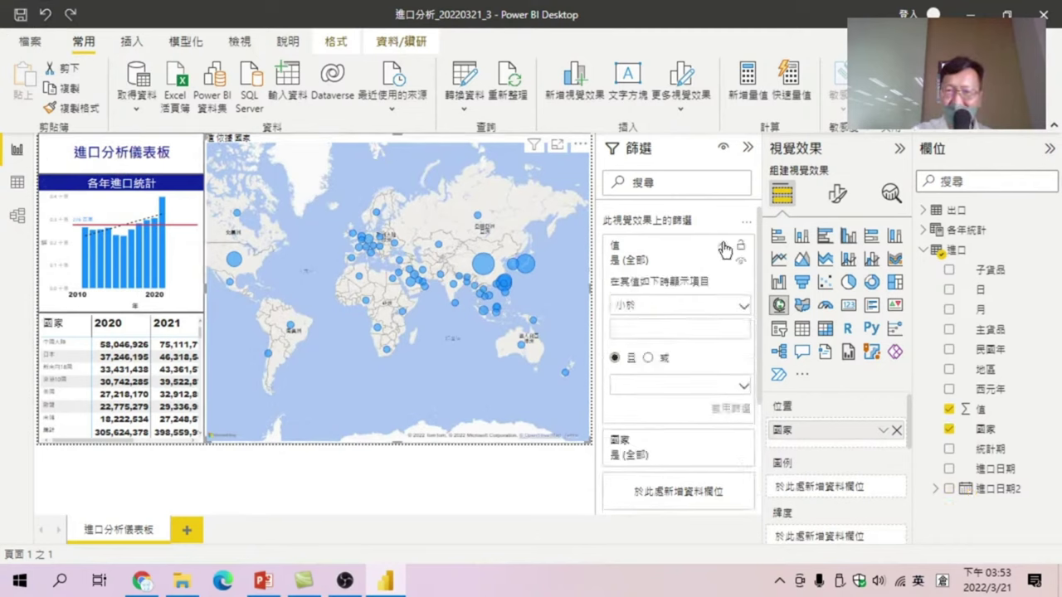
click(637, 306)
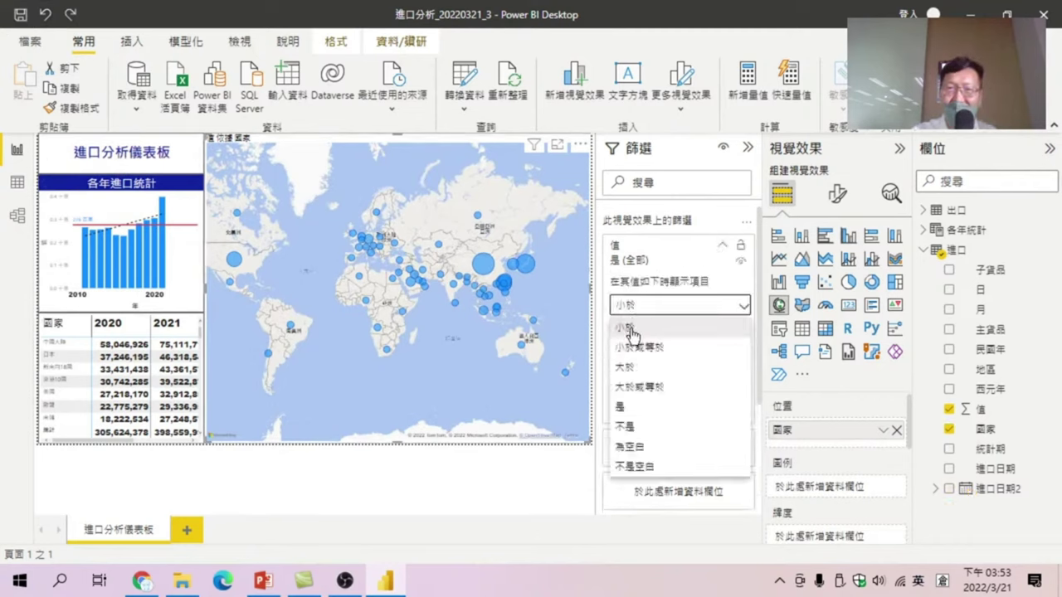
click(629, 368)
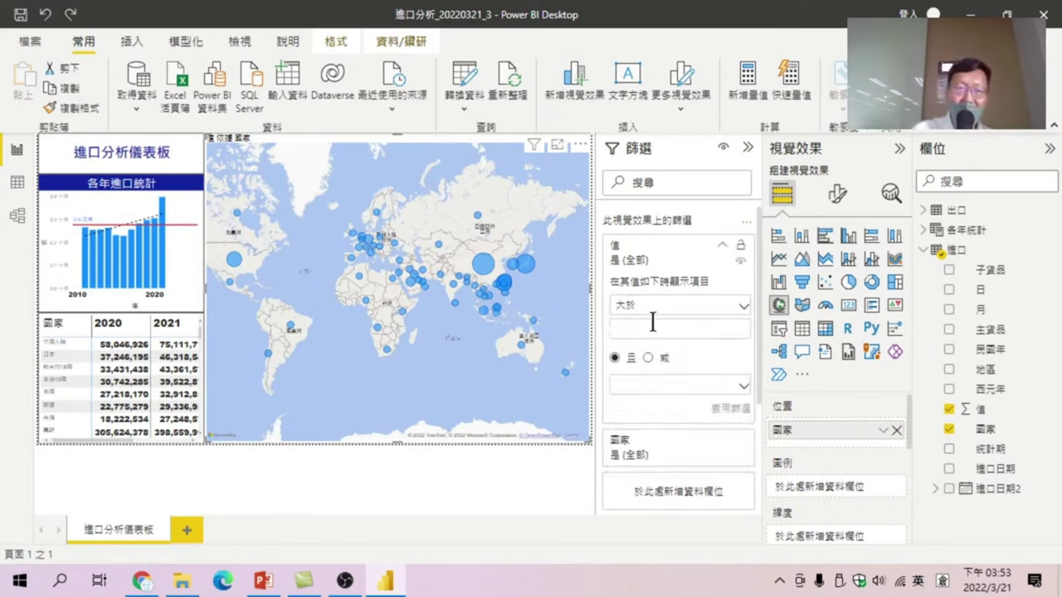
click(653, 326)
text(100000000)
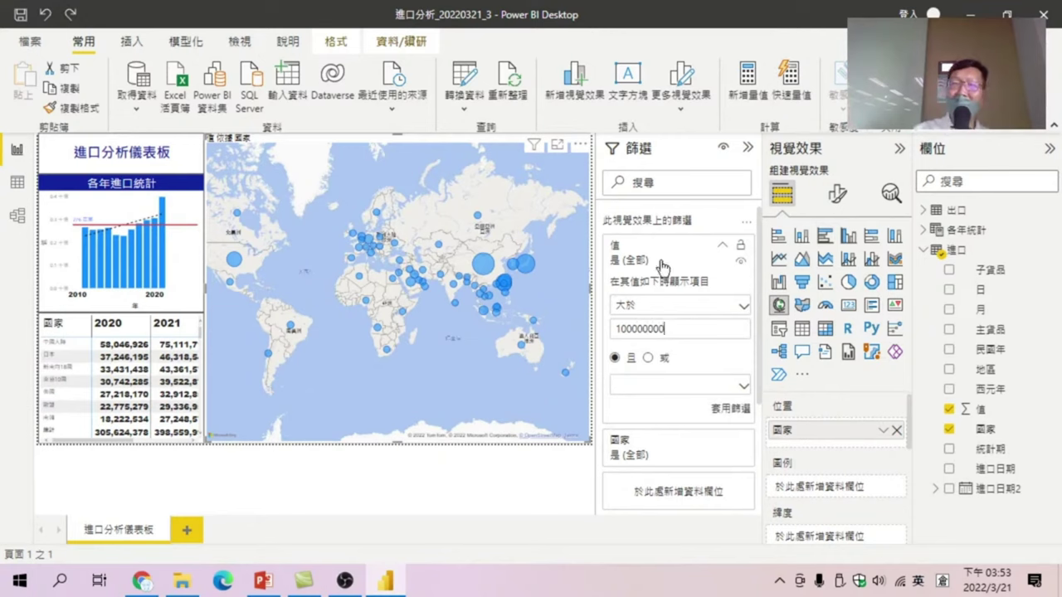
click(725, 408)
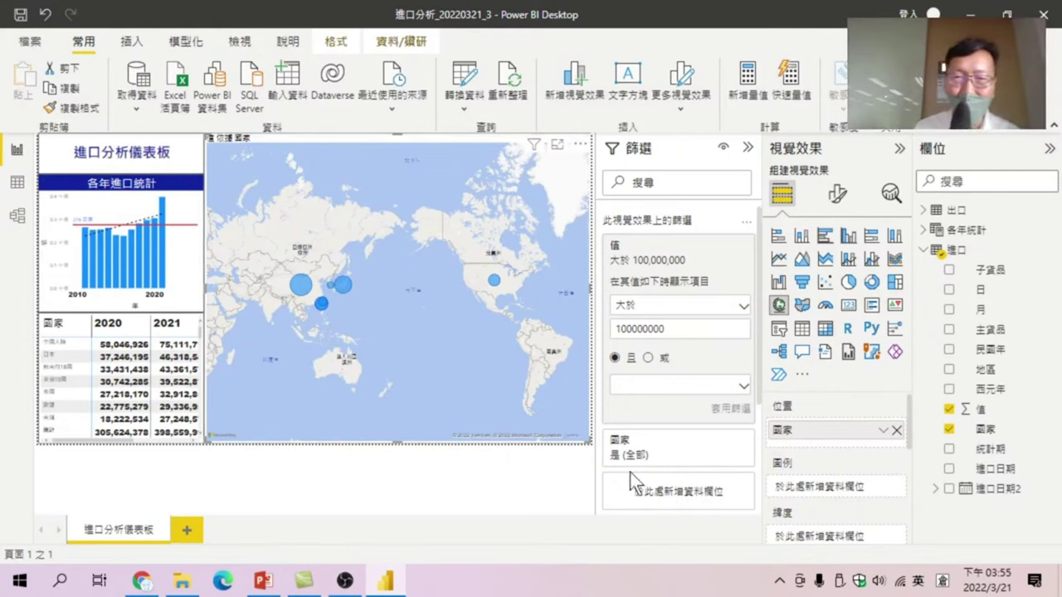
- Shrink the map to a smaller box and pull its top edge down
mouse_move(592, 444)
mouse_down()
mouse_move(513, 261)
mouse_move(410, 311)
mouse_up()
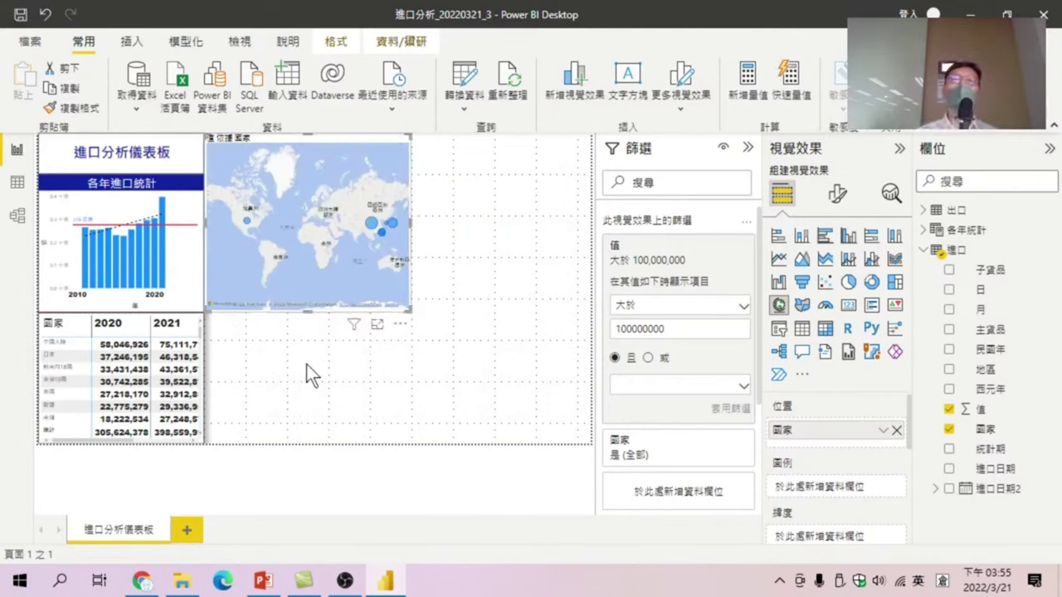
drag(306, 134, 306, 175)
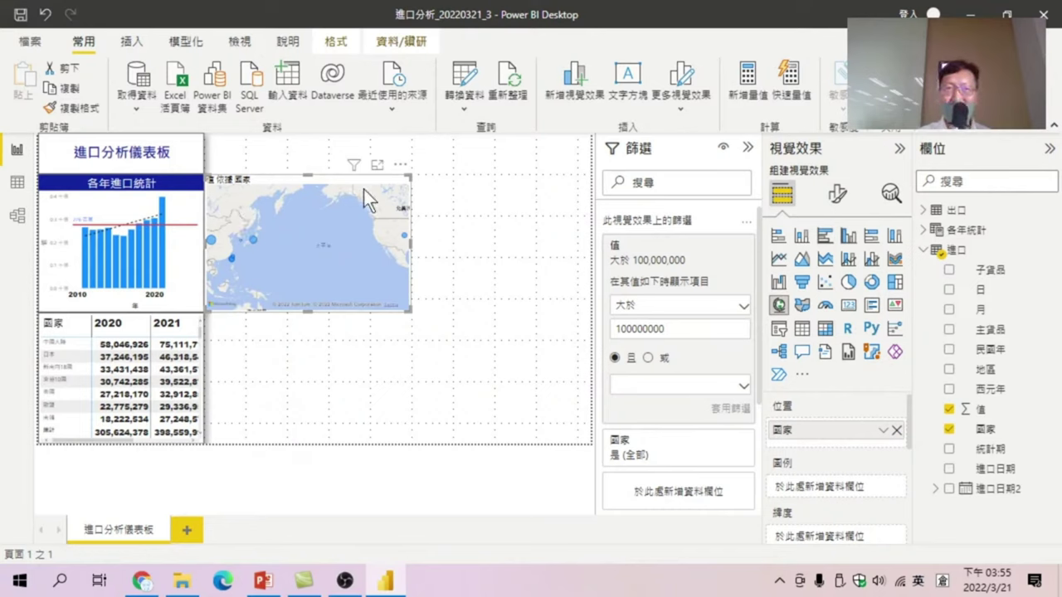
- Replace the map's title text with 進口依據國統計
click(837, 195)
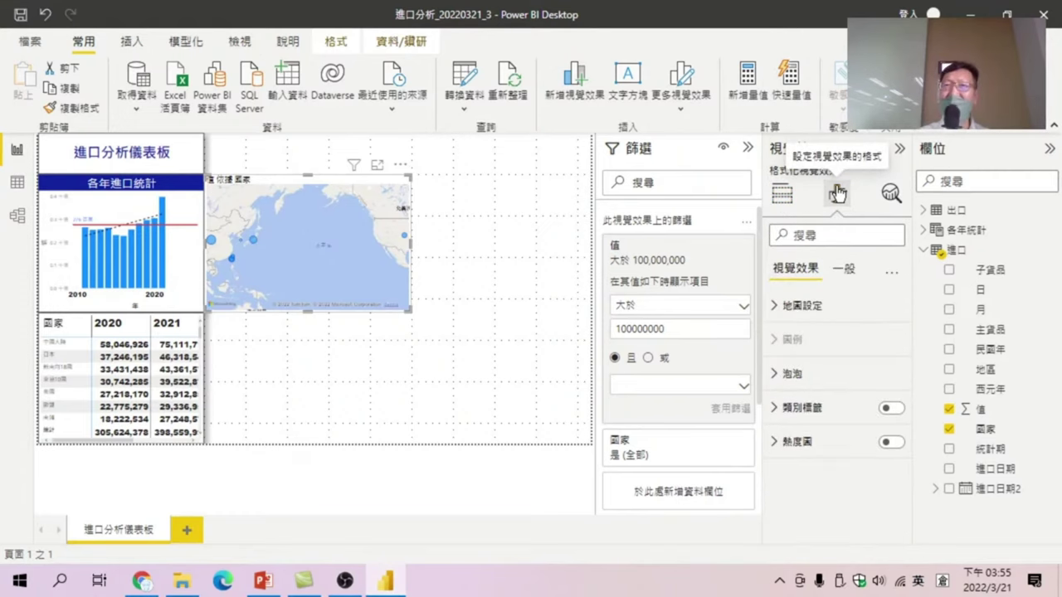
click(846, 268)
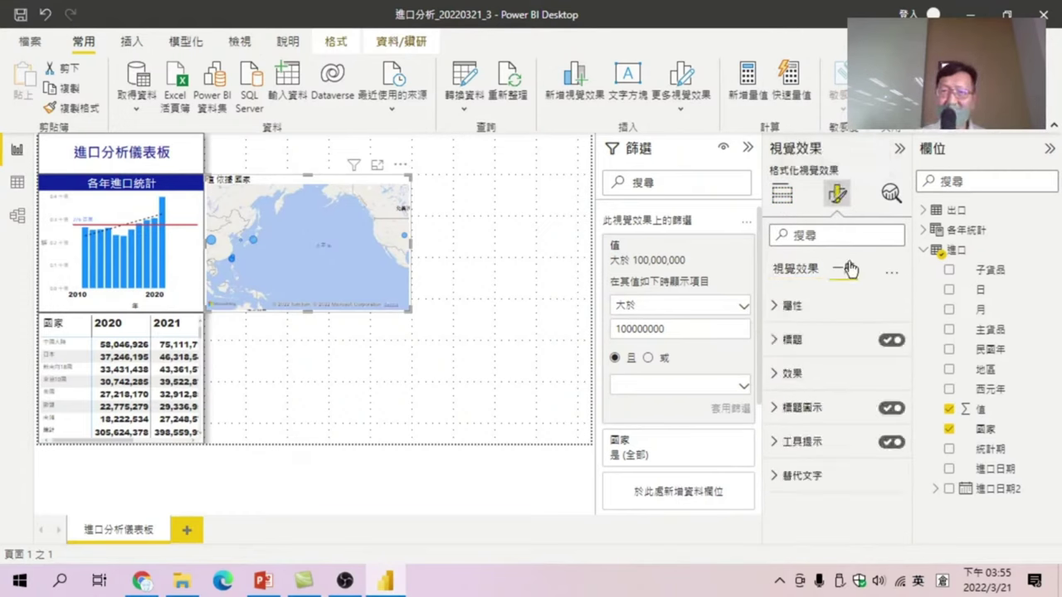
click(778, 340)
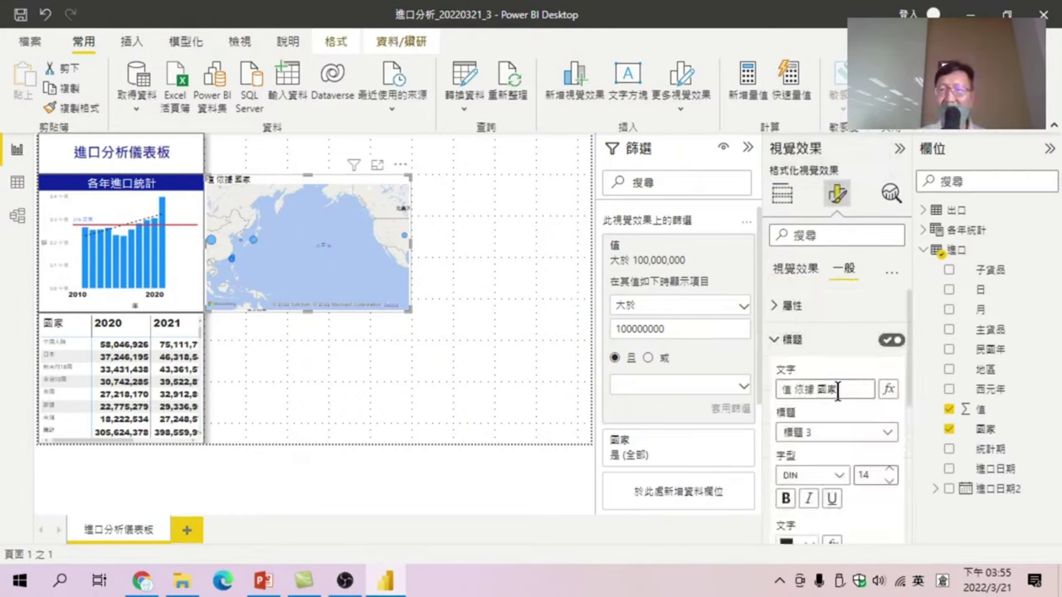
triple_click(812, 389)
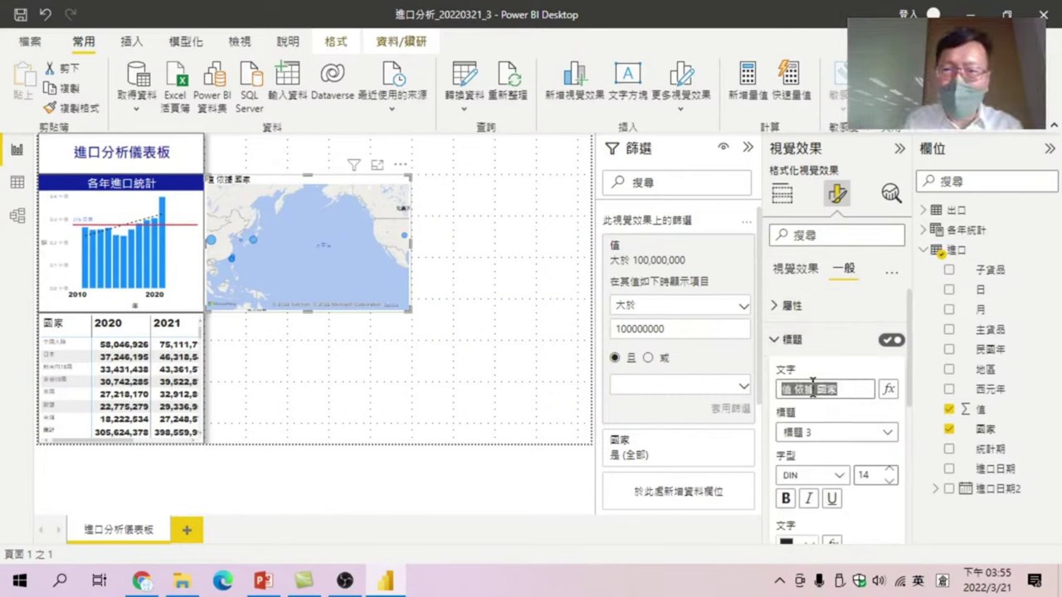
key(BackSpace)
key(shift)
text(yo)
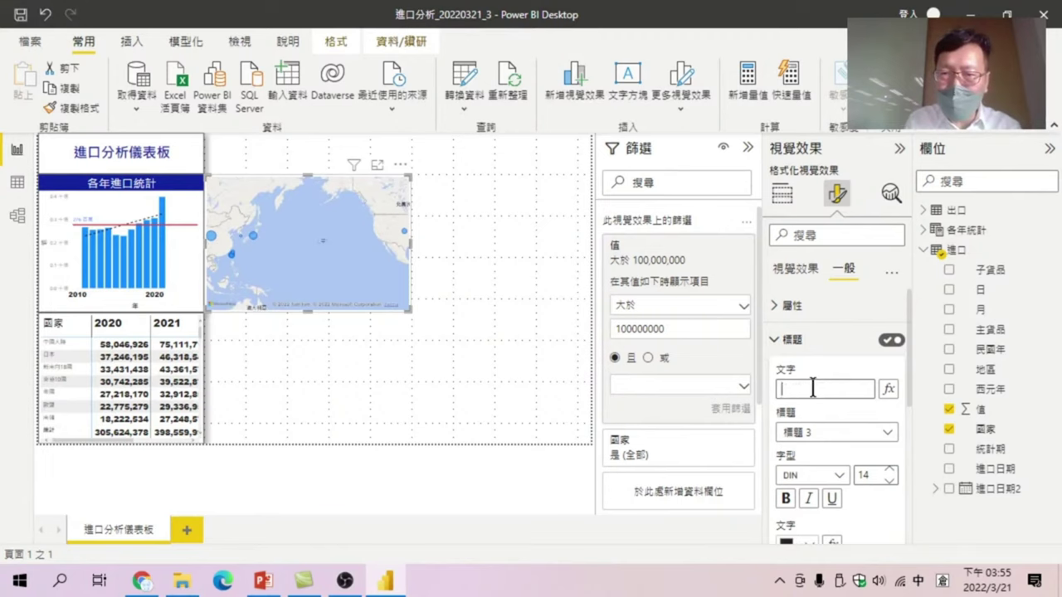
text(進口)
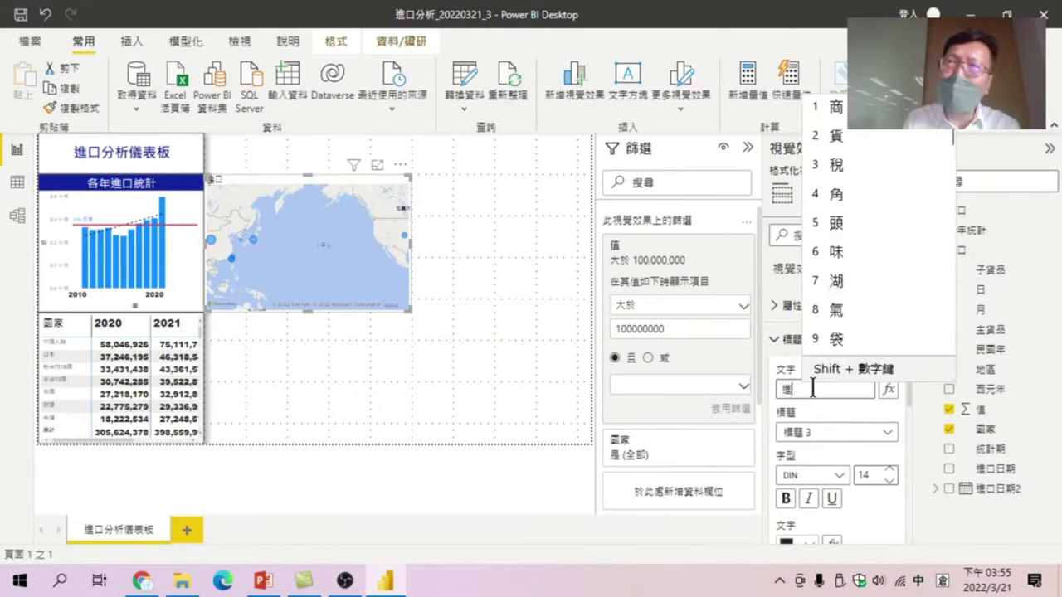
text(依田戈口一)
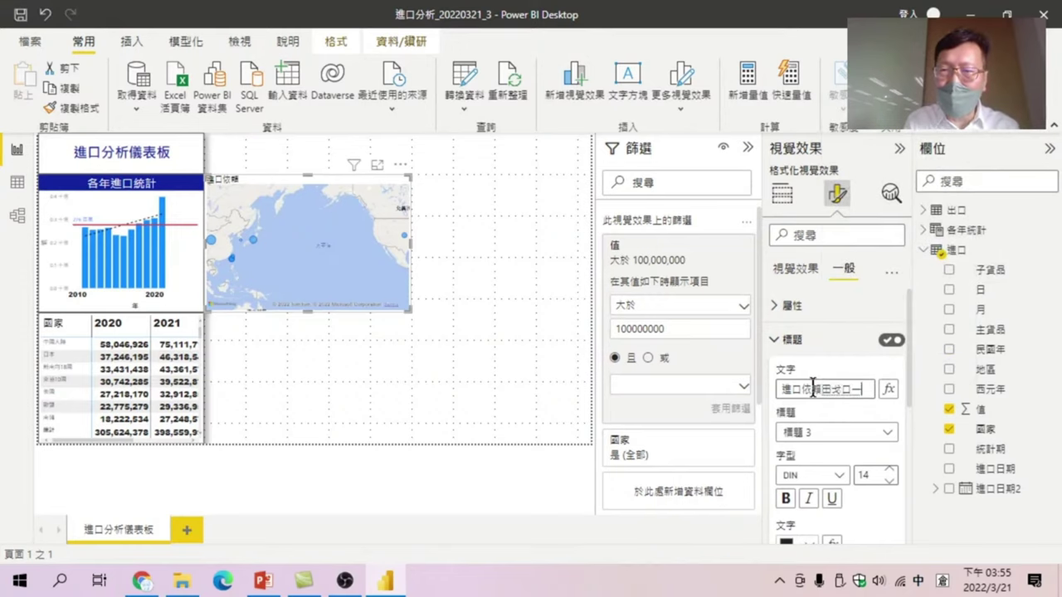
text(據國)
text(統)
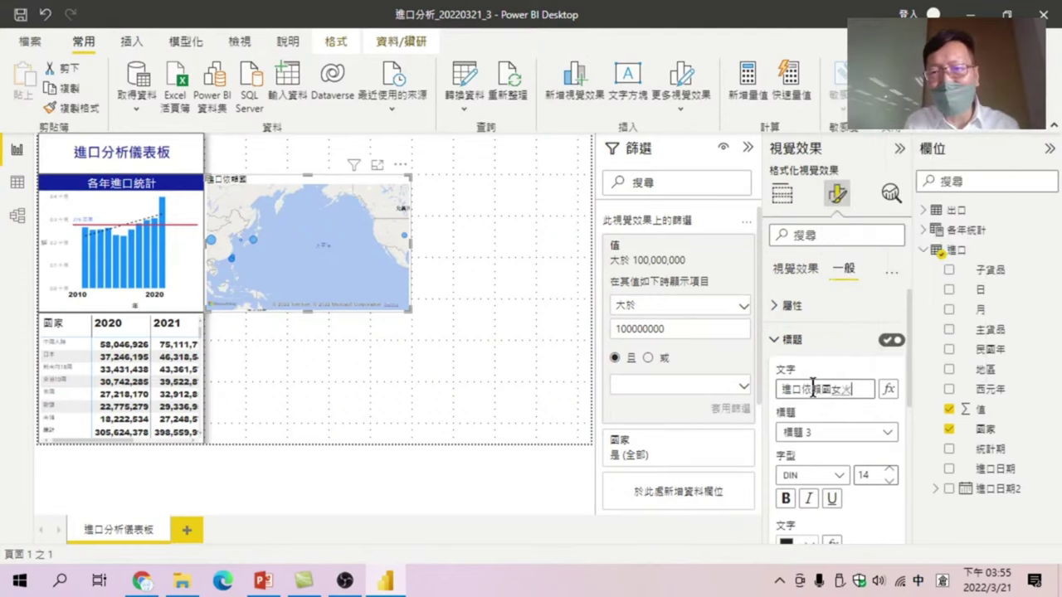
text(卜口十)
key(space)
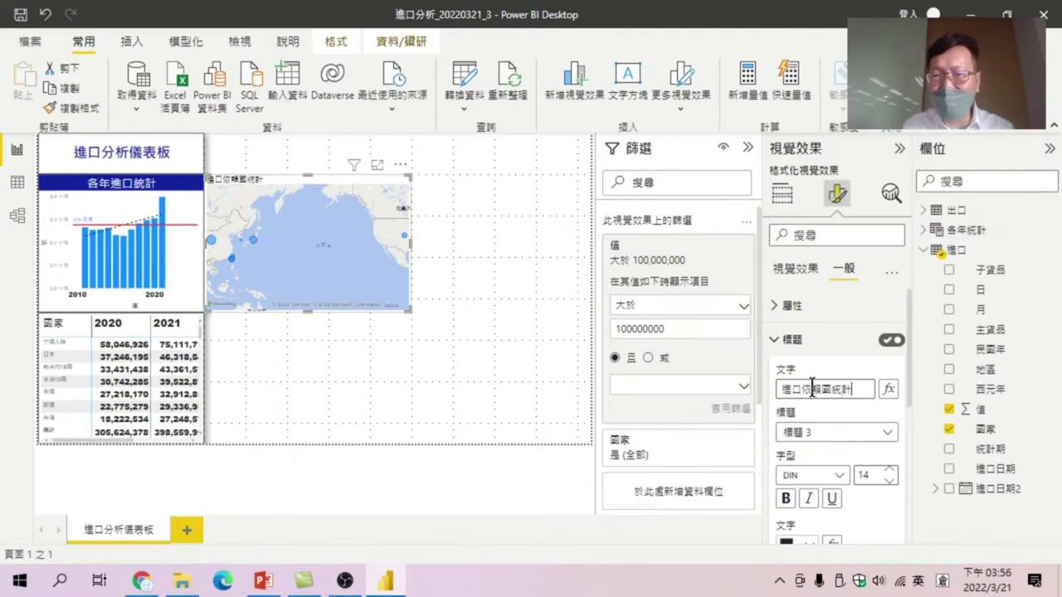
- Style the map title in Arial Black with white text on a dark blue background
click(822, 438)
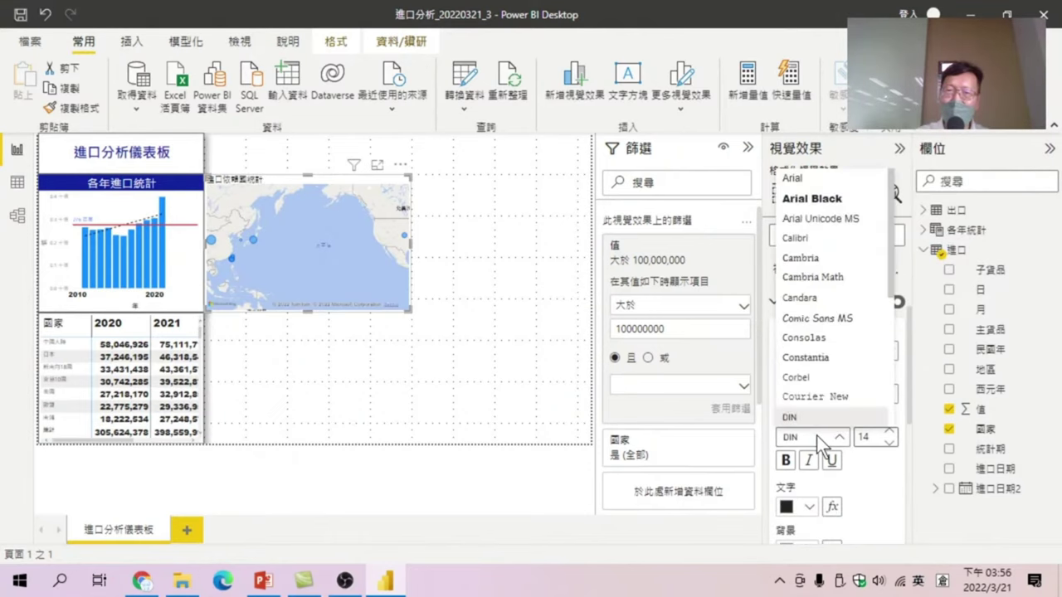
click(810, 198)
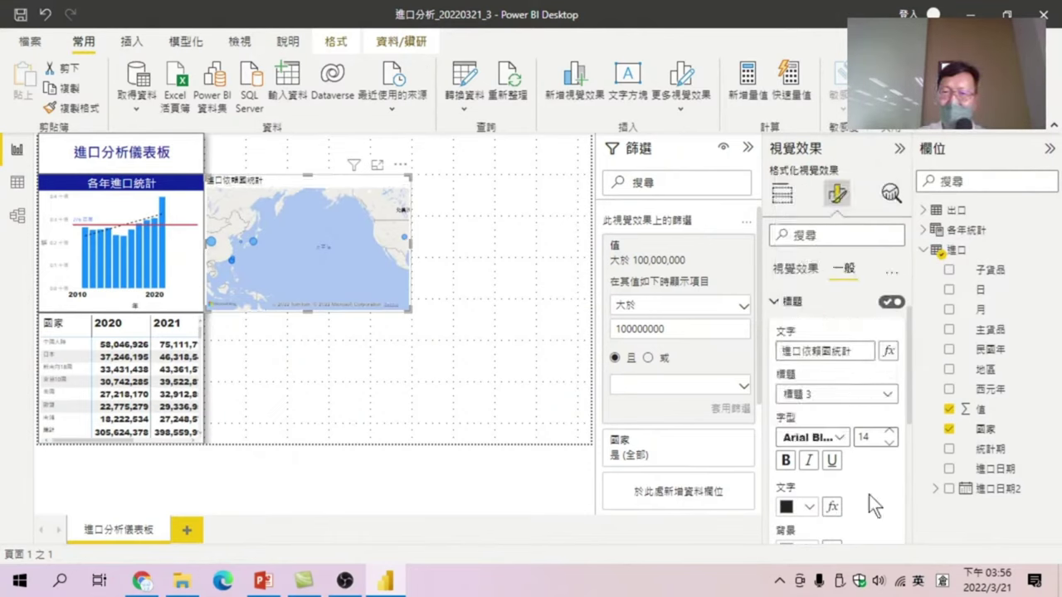
scroll(848, 501, down, 1)
click(808, 469)
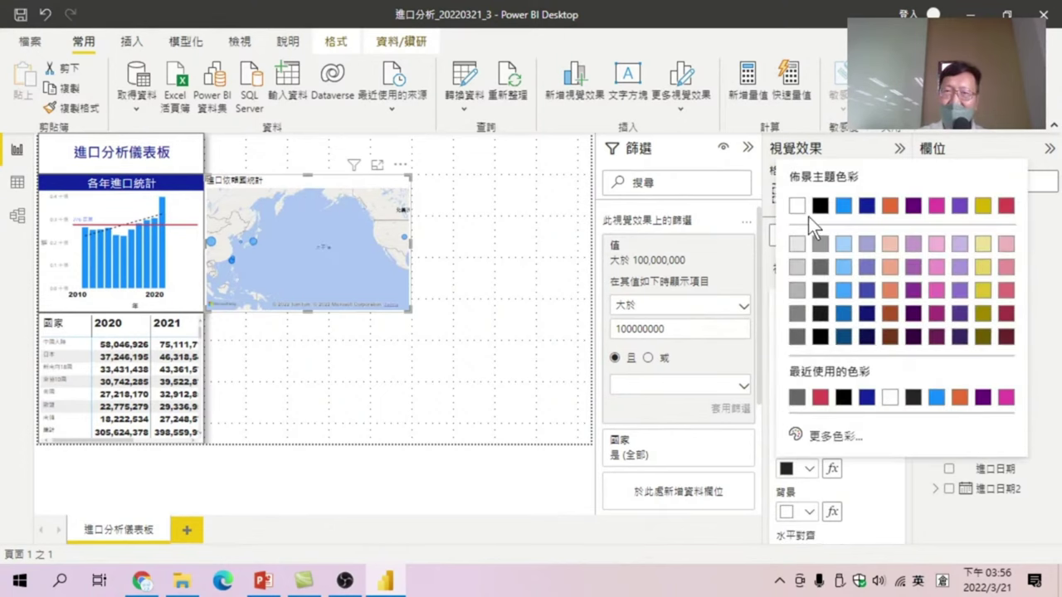
click(796, 206)
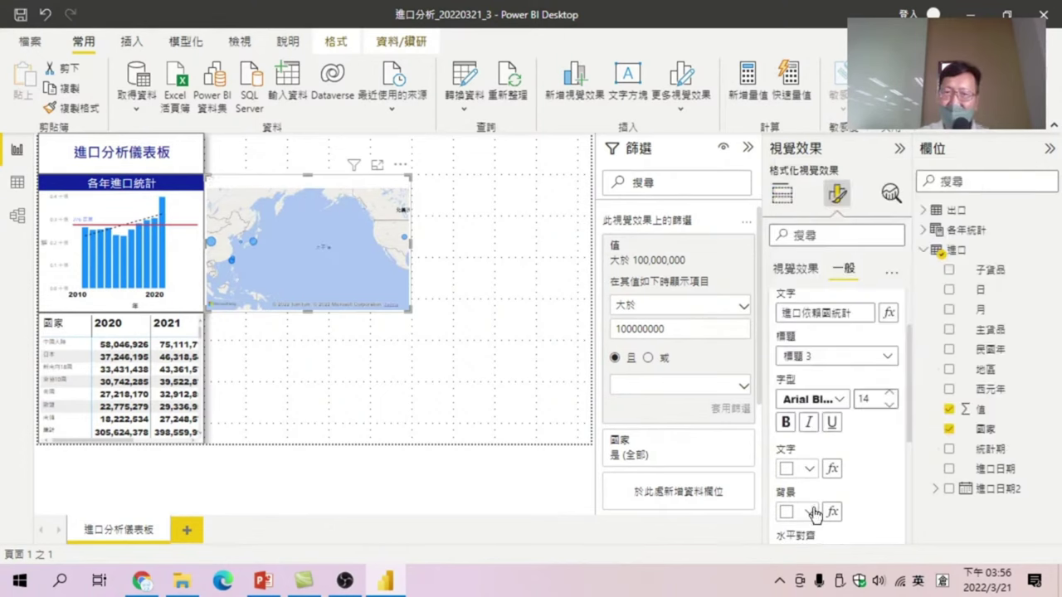
click(809, 512)
click(865, 247)
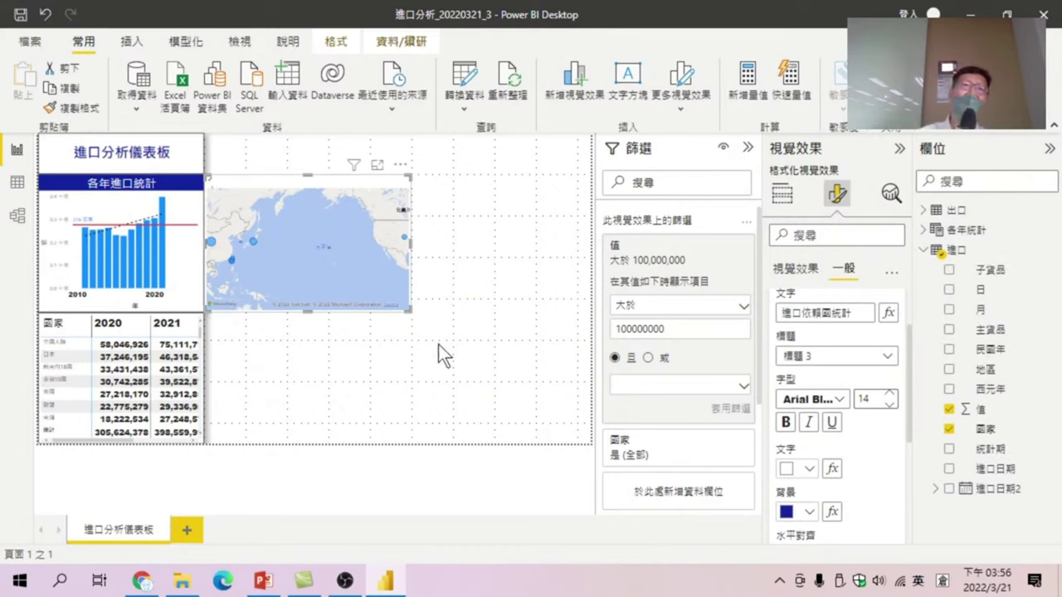
click(413, 398)
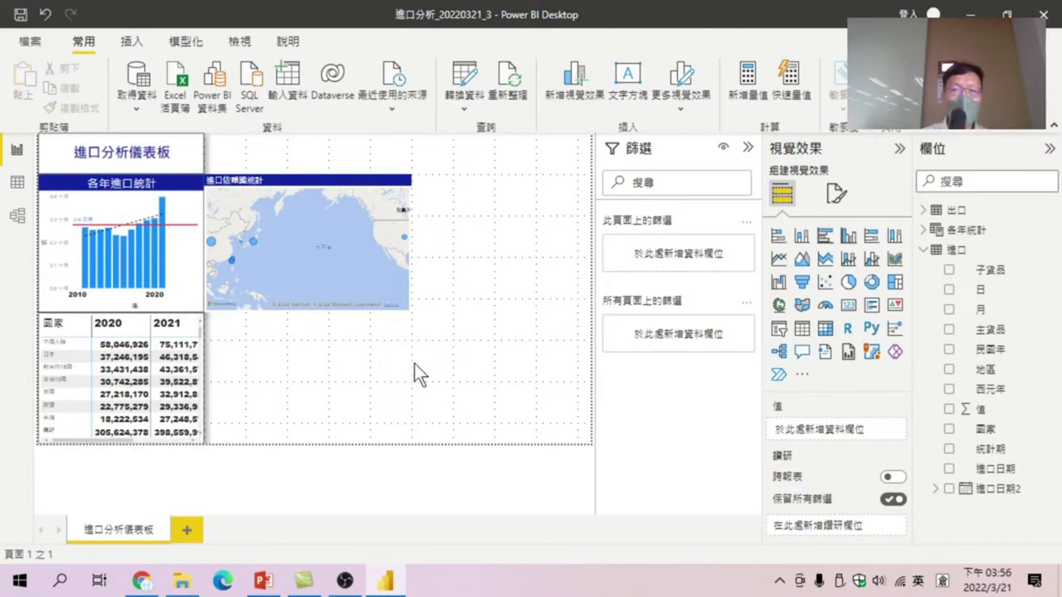
- Turn on the Visual border under General > Effects for the import-by-country bubble map
click(336, 243)
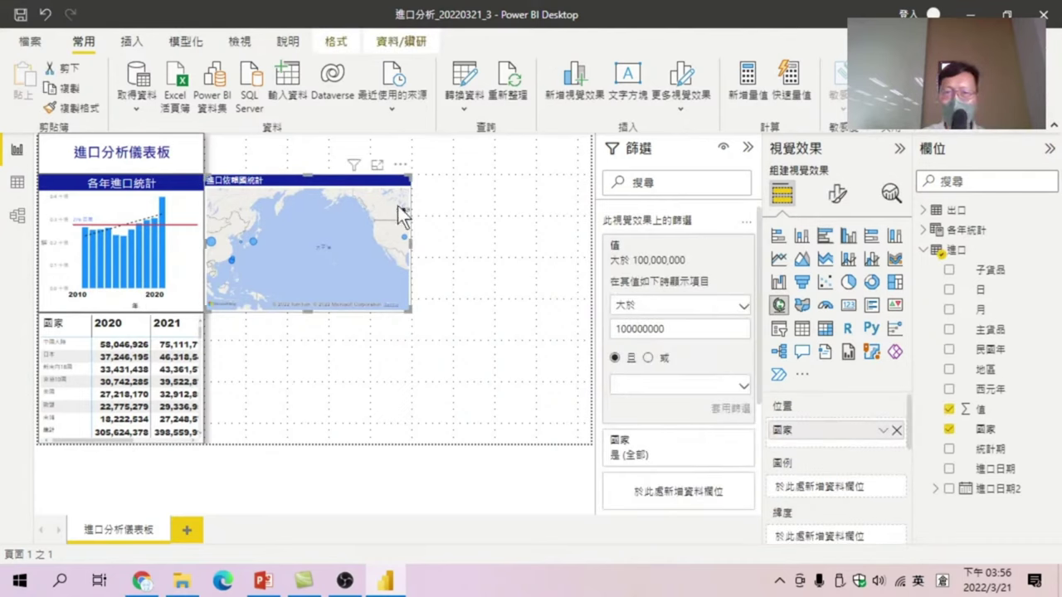
click(839, 194)
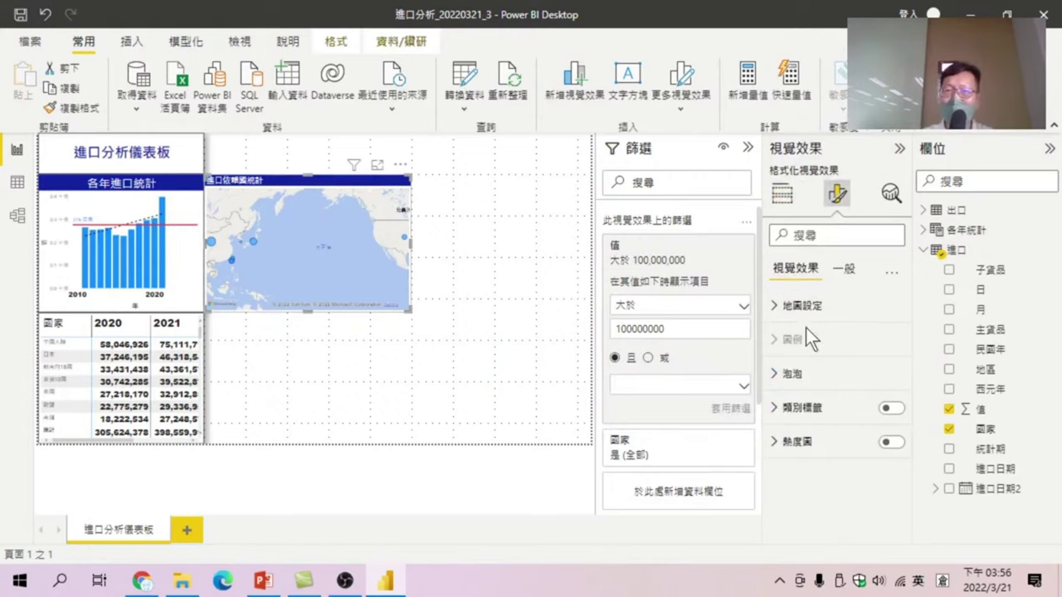
click(845, 268)
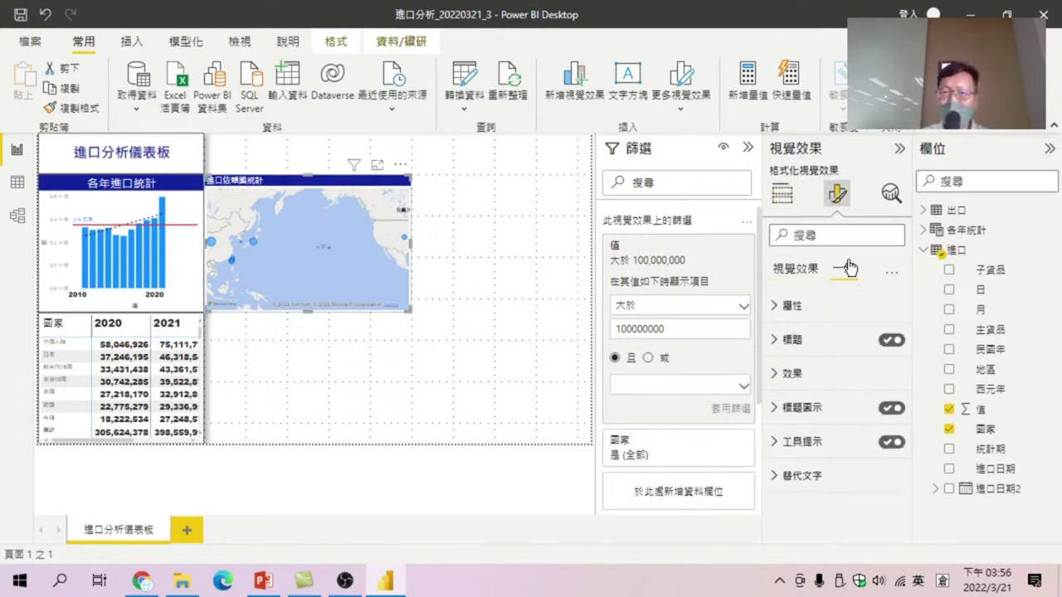
click(789, 373)
scroll(847, 459, down, 2)
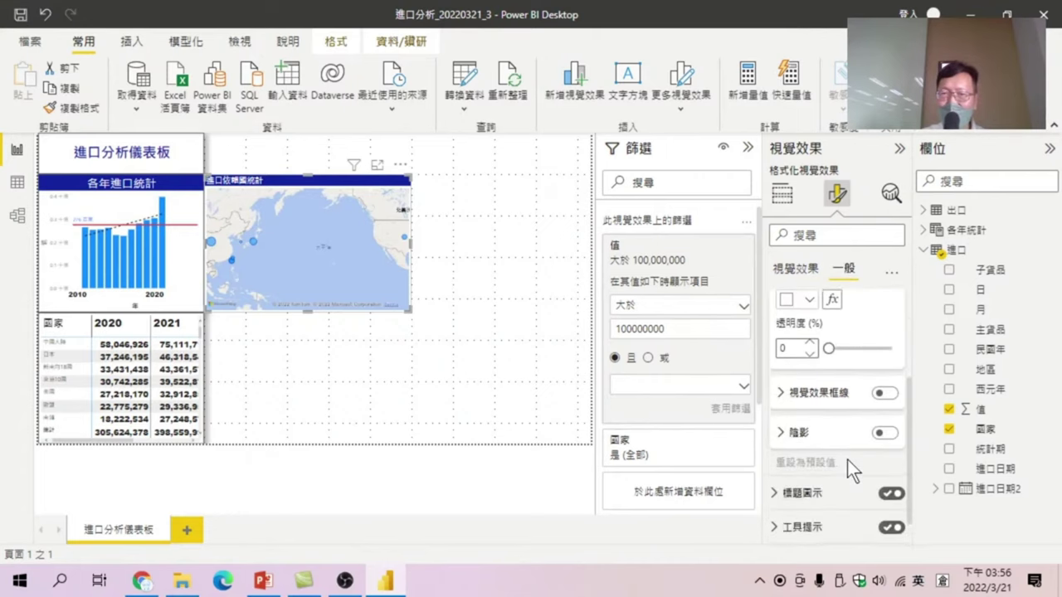
click(894, 392)
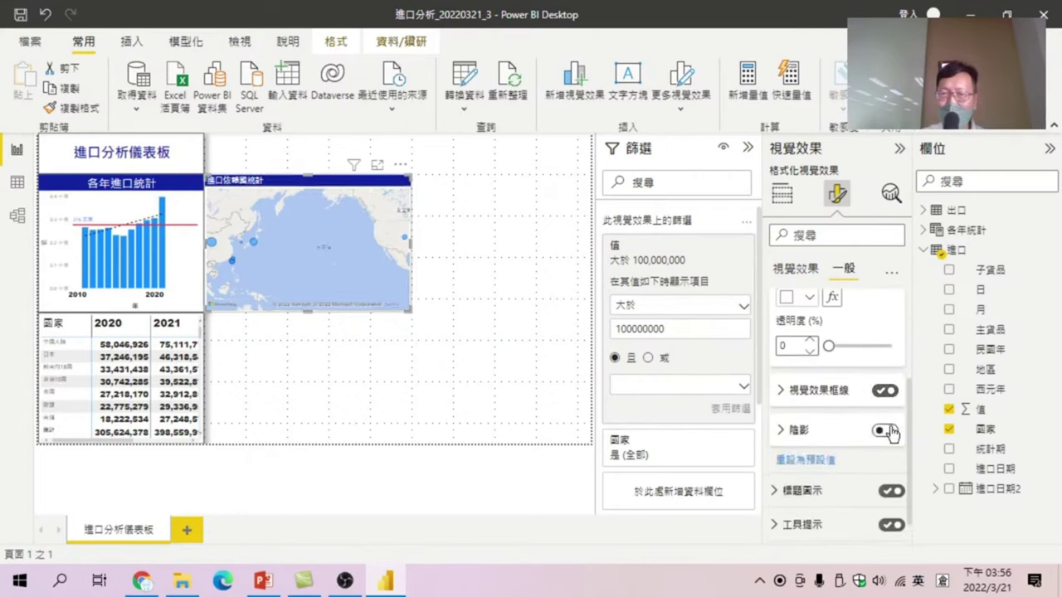
click(464, 373)
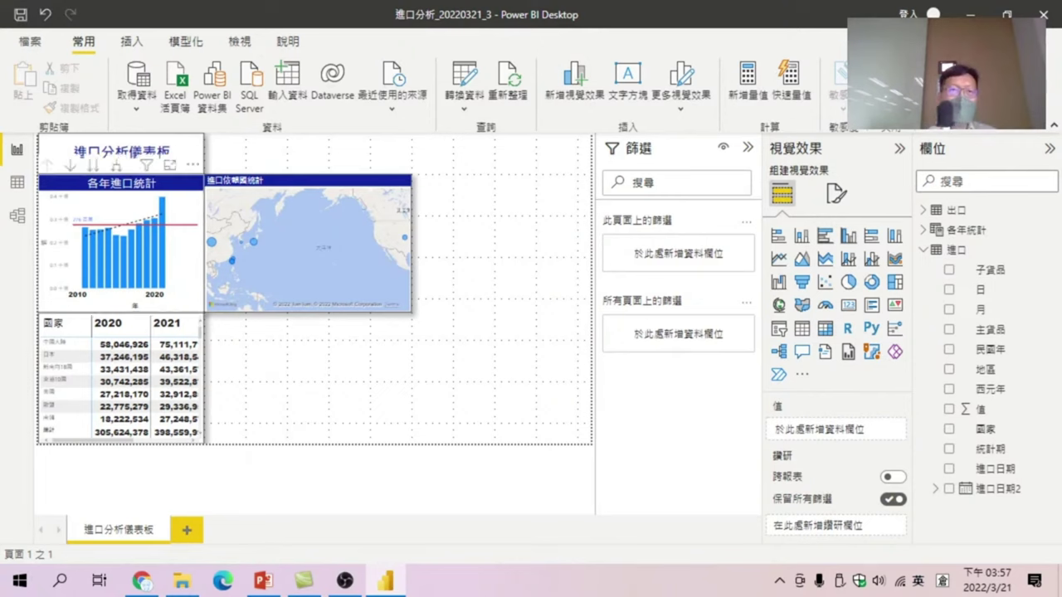
click(138, 189)
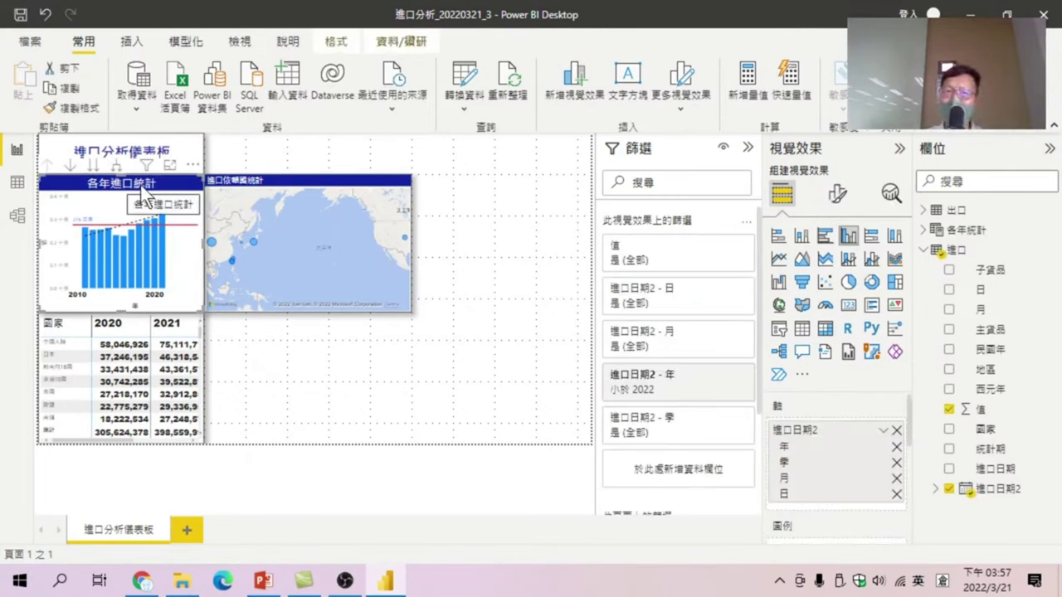
click(73, 108)
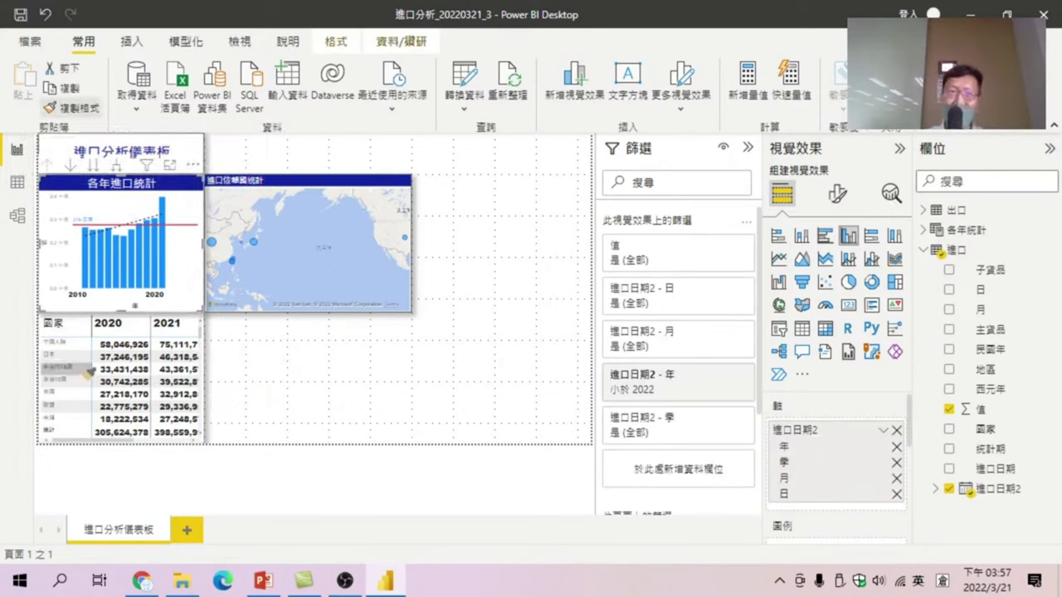
click(93, 345)
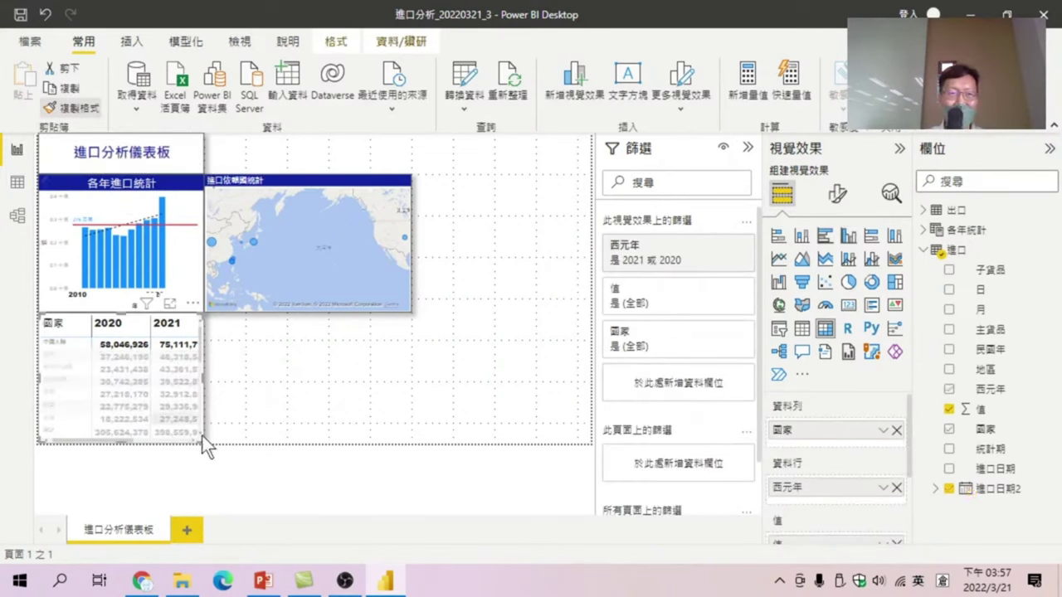
click(174, 344)
click(175, 343)
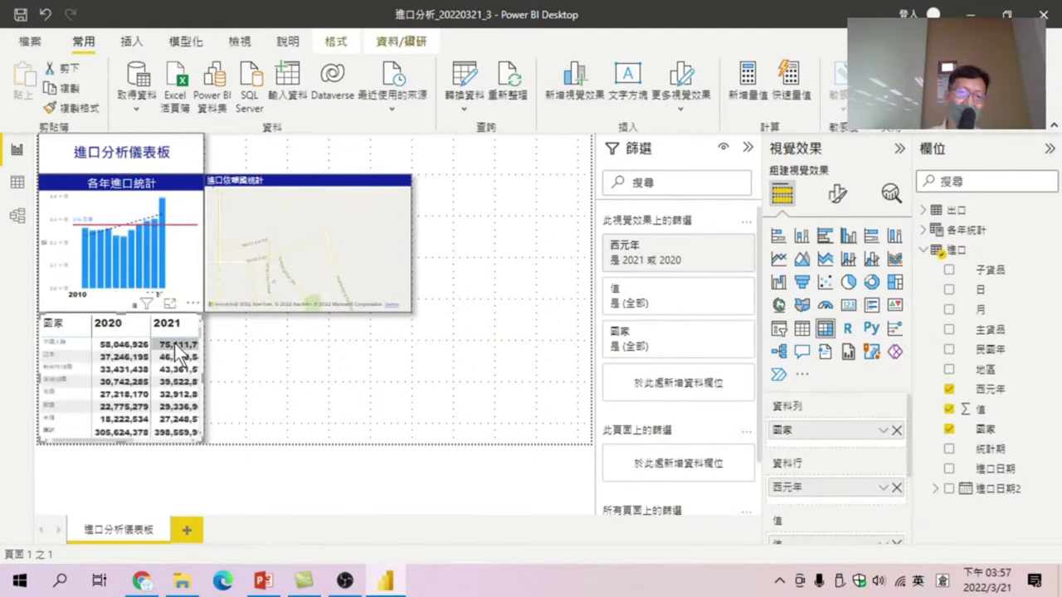
click(247, 371)
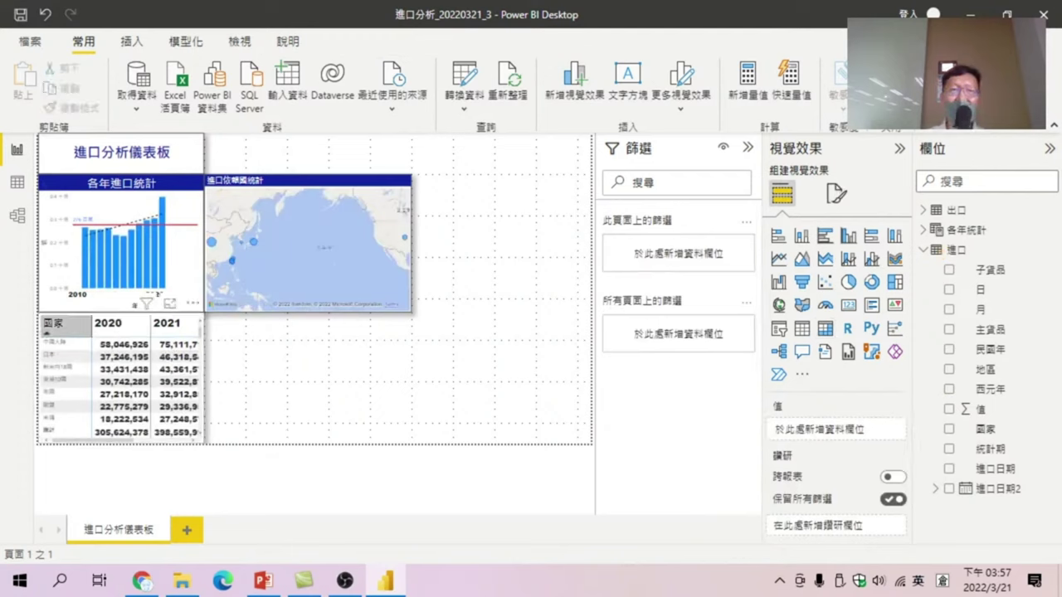